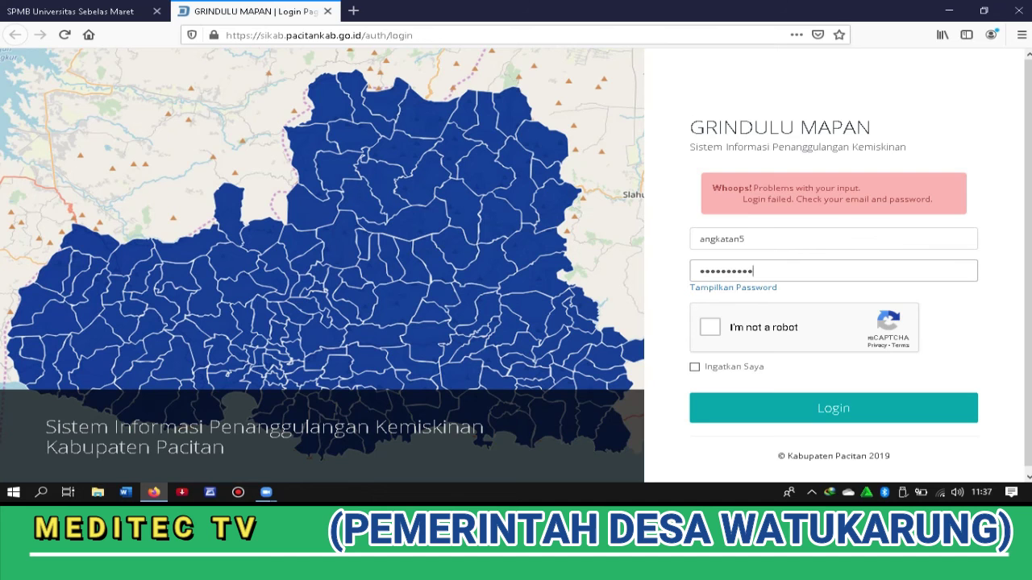
Tick 'I'm not a robot', check 'Ingatkan Saya', and submit the GRINDULU MAPAN login.
{"action": "left_click", "coordinate": [709, 326]}
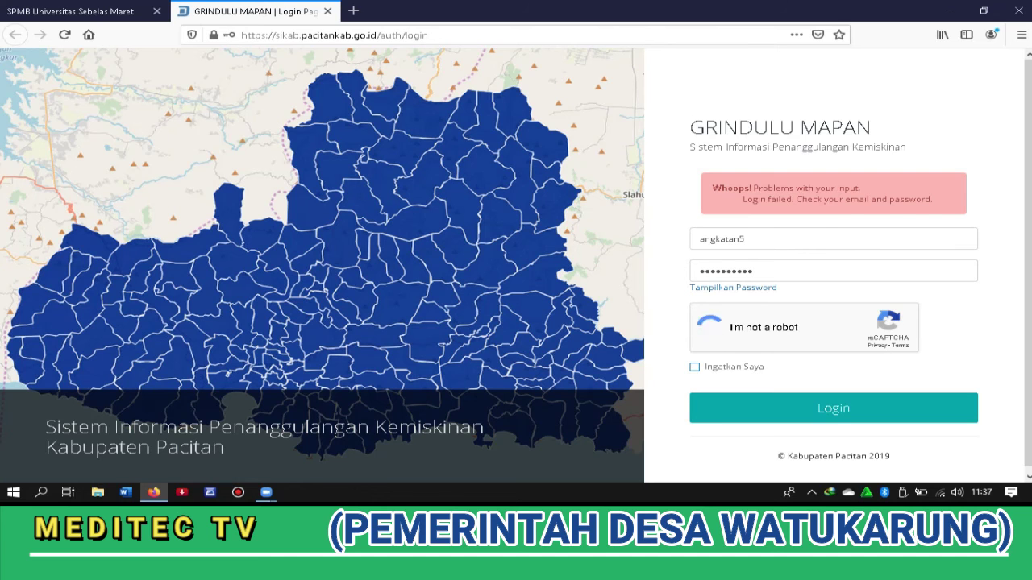
{"action": "left_click", "coordinate": [694, 366]}
{"action": "left_click", "coordinate": [833, 408]}
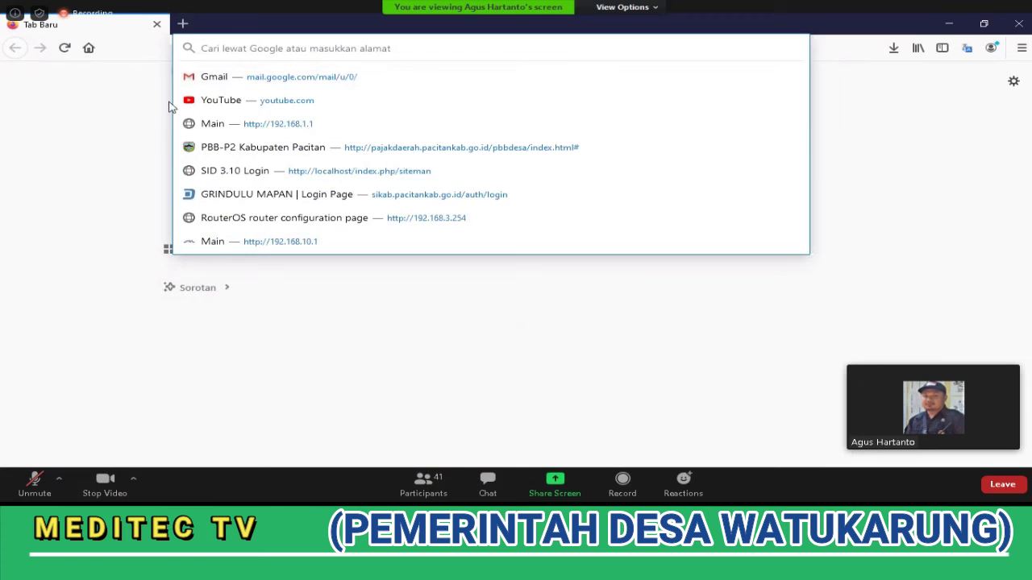
Load sikab.pacitankab.go.id in a fresh Firefox tab and bring up the Zoom group chat.
{"action": "left_click", "coordinate": [156, 105]}
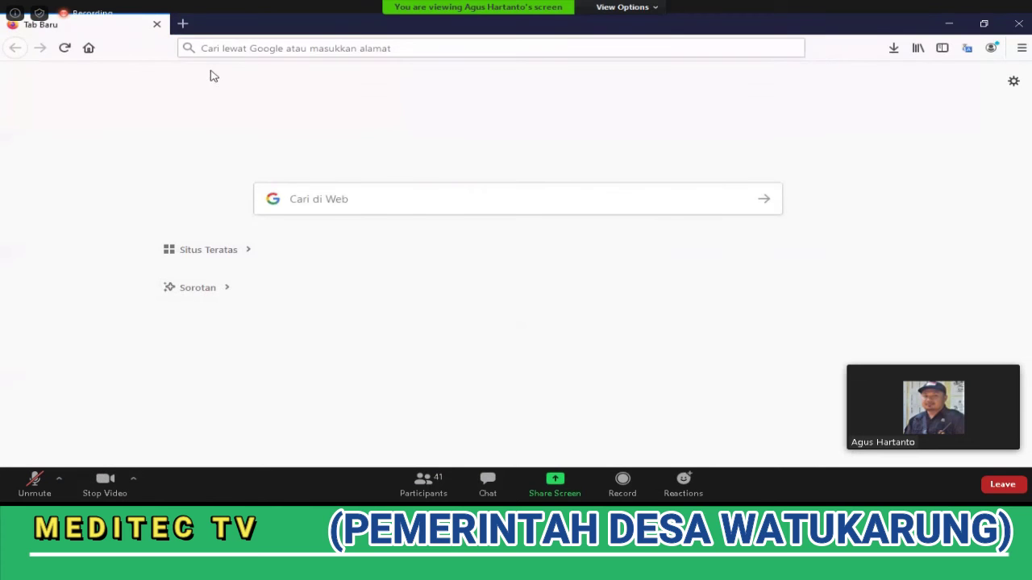
{"action": "left_click", "coordinate": [253, 46]}
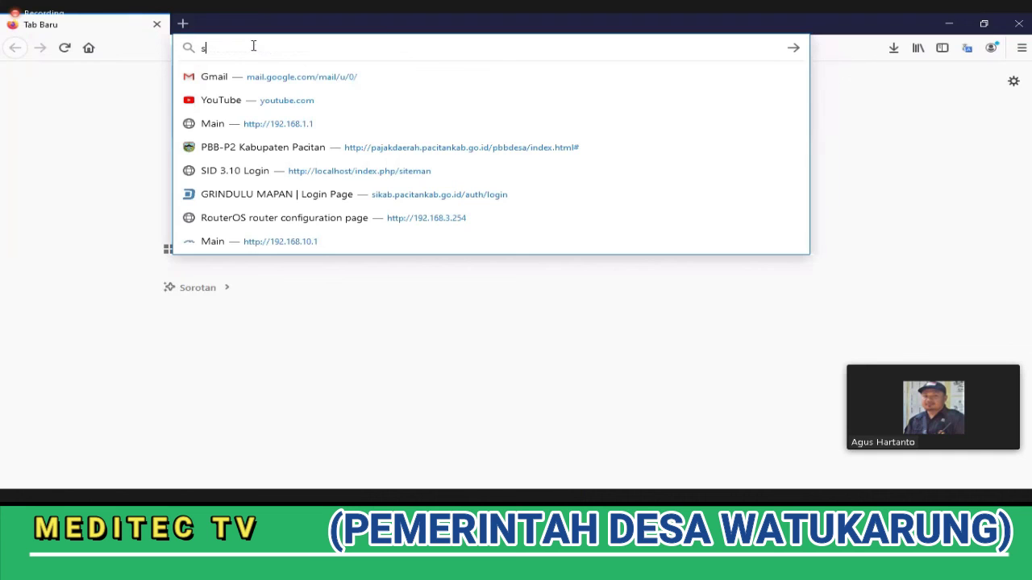
{"action": "type", "text": "sikab.pacitankab.go.id/"}
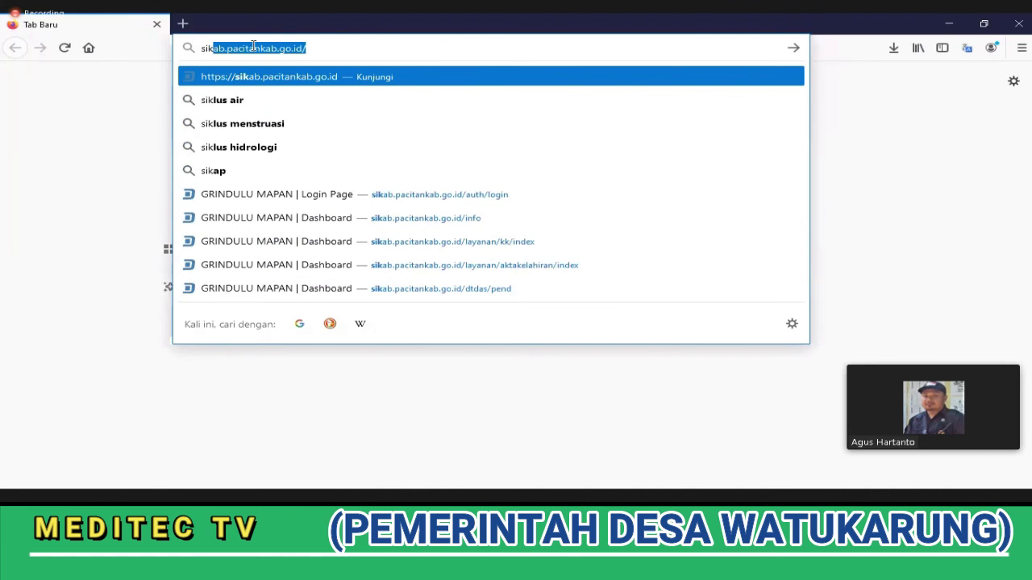
{"action": "key", "text": "Return"}
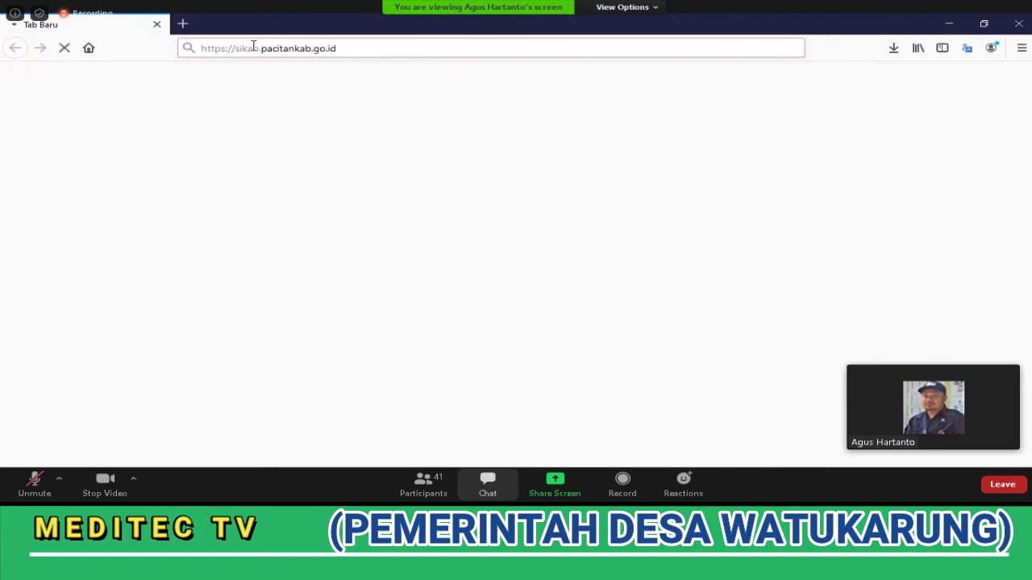
{"action": "left_click", "coordinate": [487, 484]}
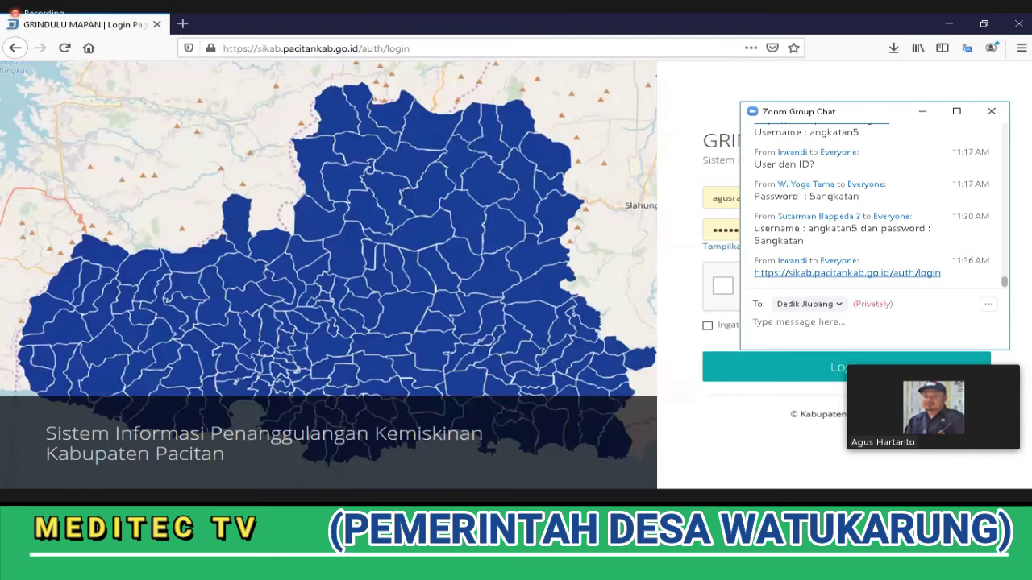
Select and copy the shared username from the Zoom group chat message.
{"action": "left_click_drag", "start_coordinate": [858, 228], "coordinate": [807, 228]}
{"action": "left_click", "coordinate": [722, 198]}
{"action": "double_click", "coordinate": [721, 197]}
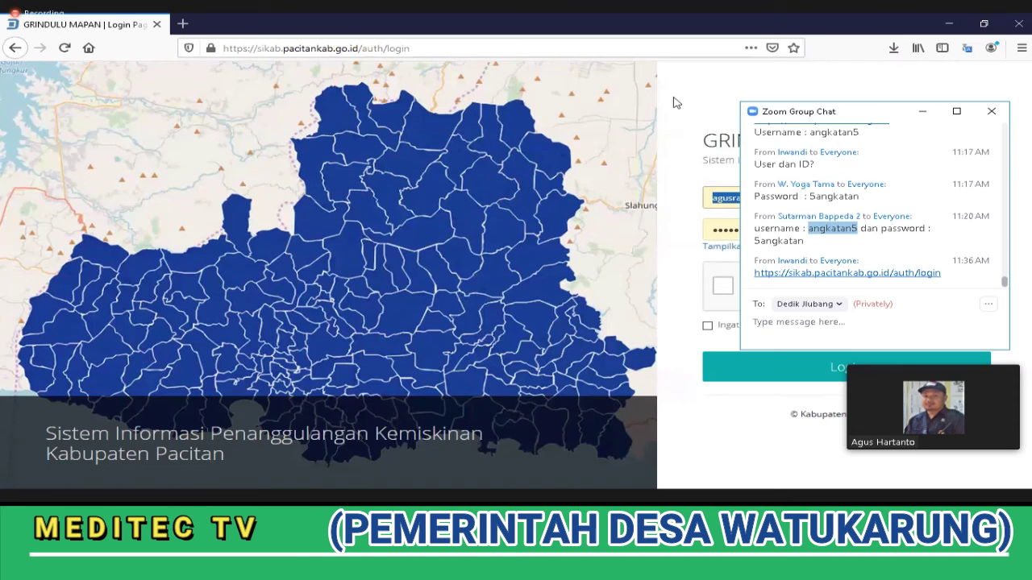
{"action": "key", "text": "shift+F10"}
{"action": "key", "text": "Escape"}
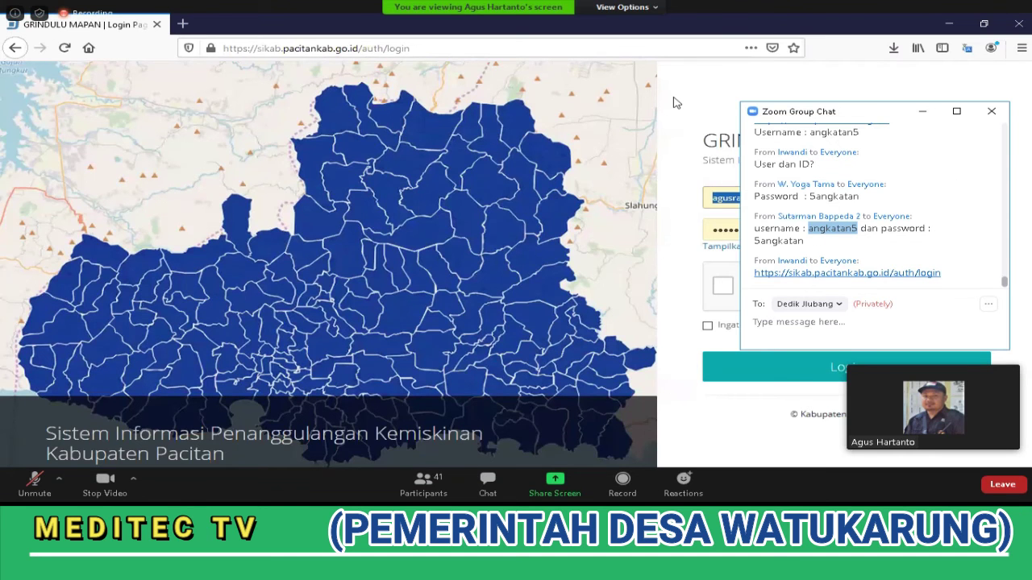
Enter the username and the account password in the login form.
{"action": "type", "text": "agus"}
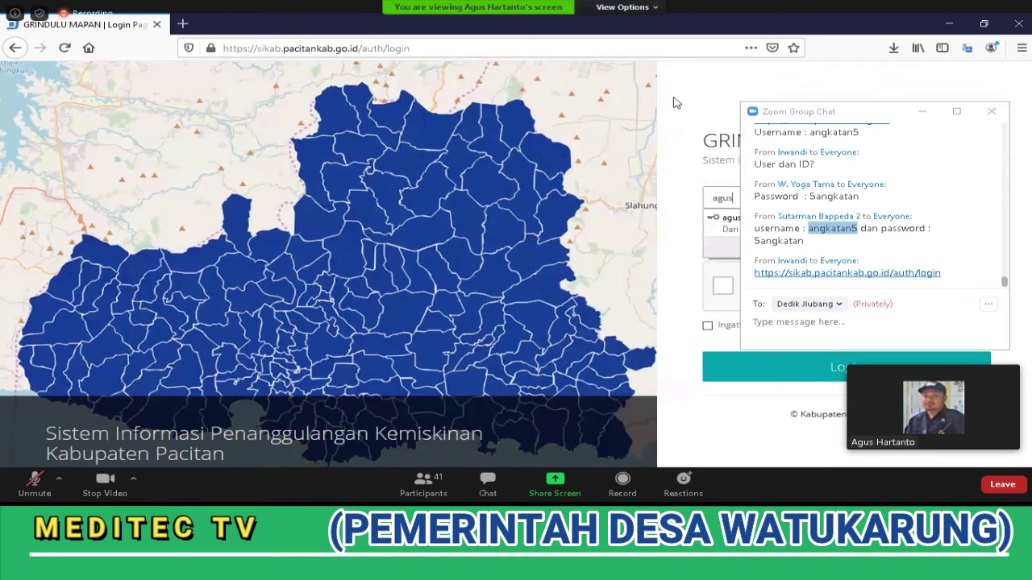
{"action": "key", "text": "Tab"}
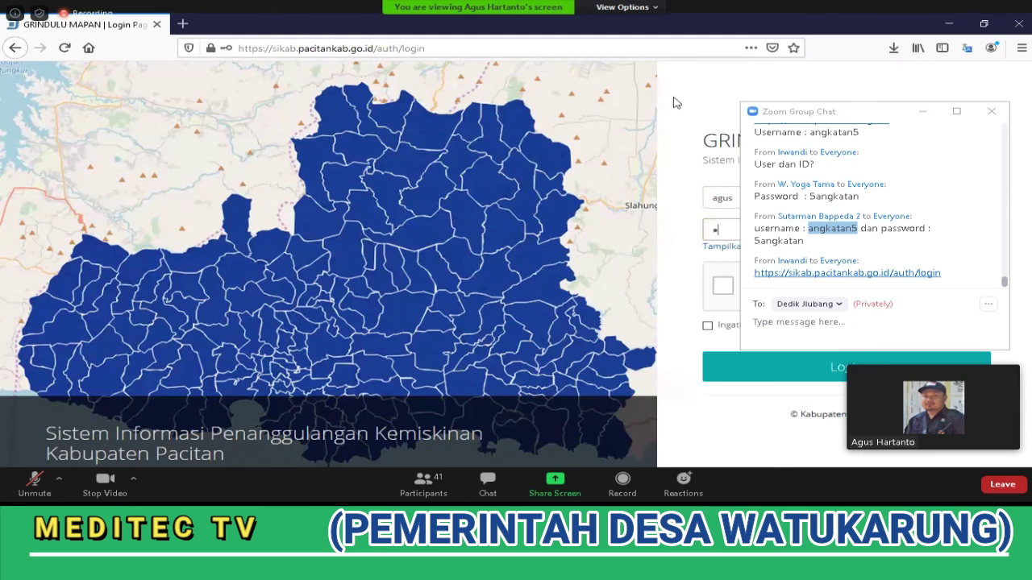
Close the group chat and start the reCAPTCHA check, then restore the full-screen shared view.
{"action": "key", "text": "alt+h"}
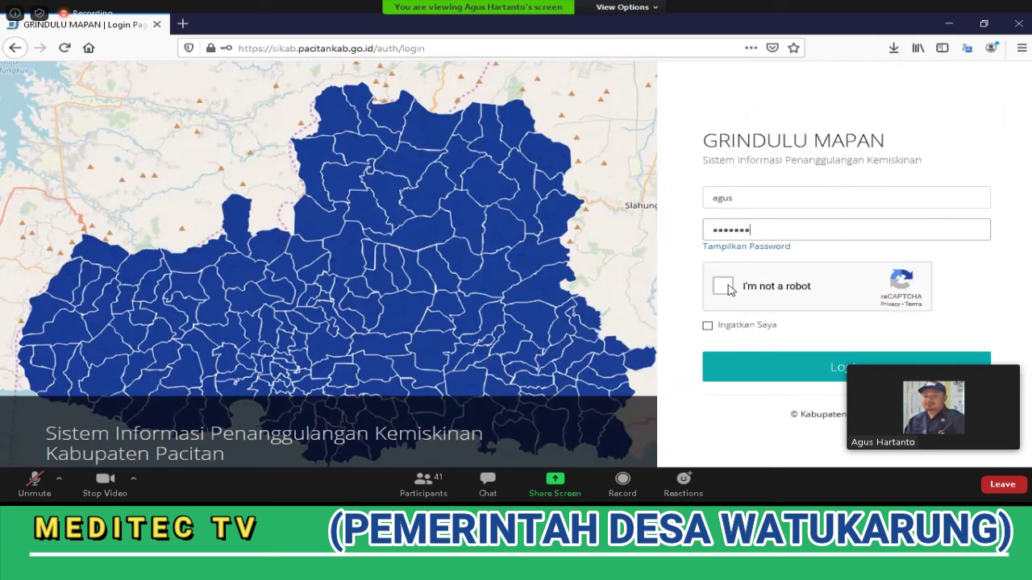
{"action": "key", "text": "Escape"}
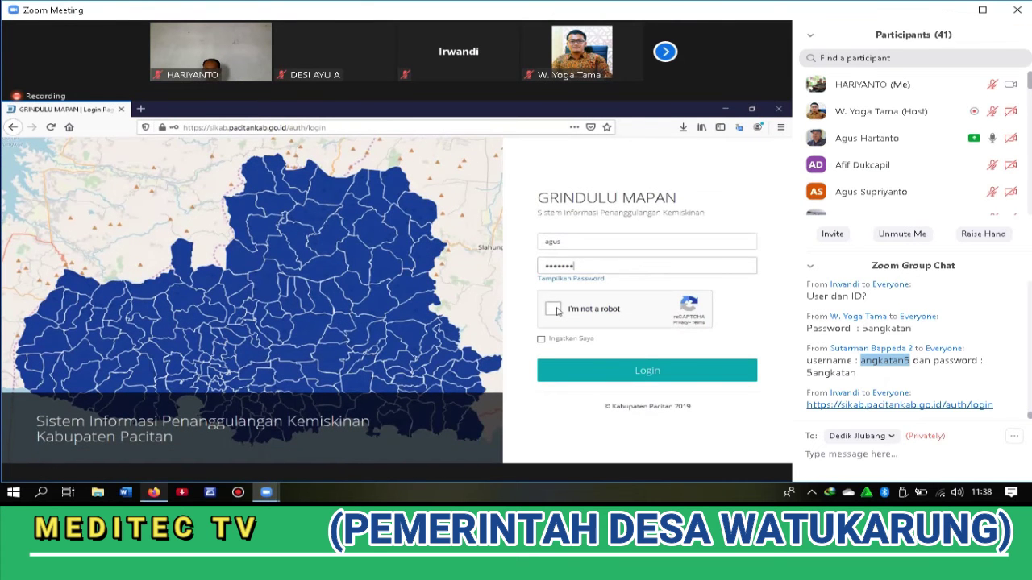
{"action": "left_click", "coordinate": [554, 310]}
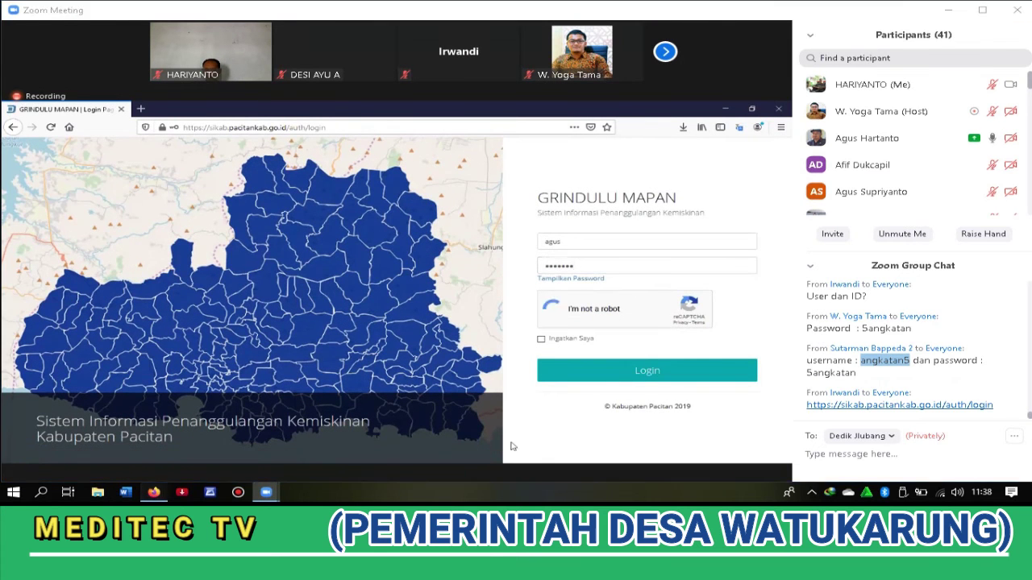
{"action": "double_click", "coordinate": [631, 290]}
Fill the login form with the workshop username and the account password.
{"action": "key", "text": "Down"}
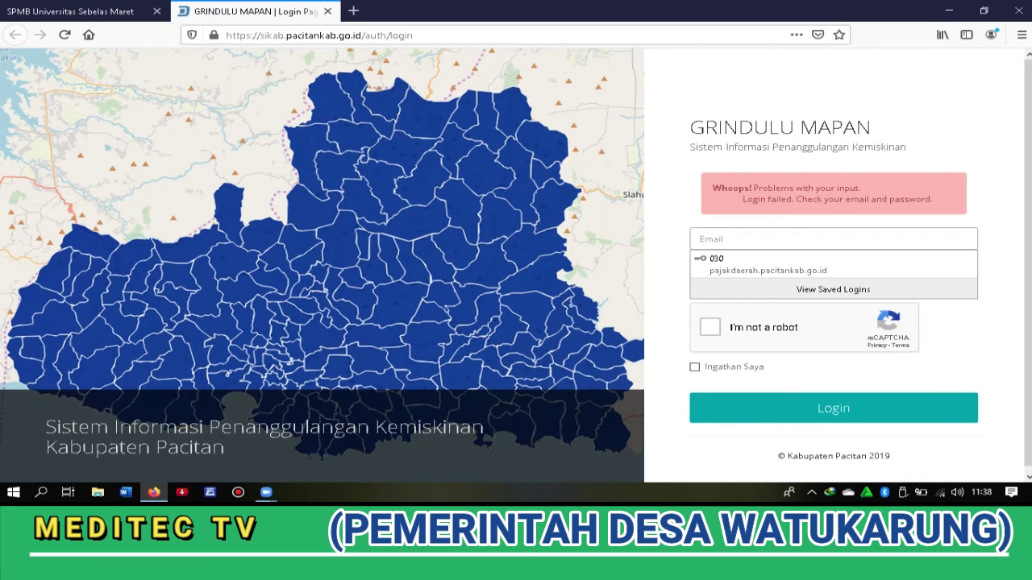
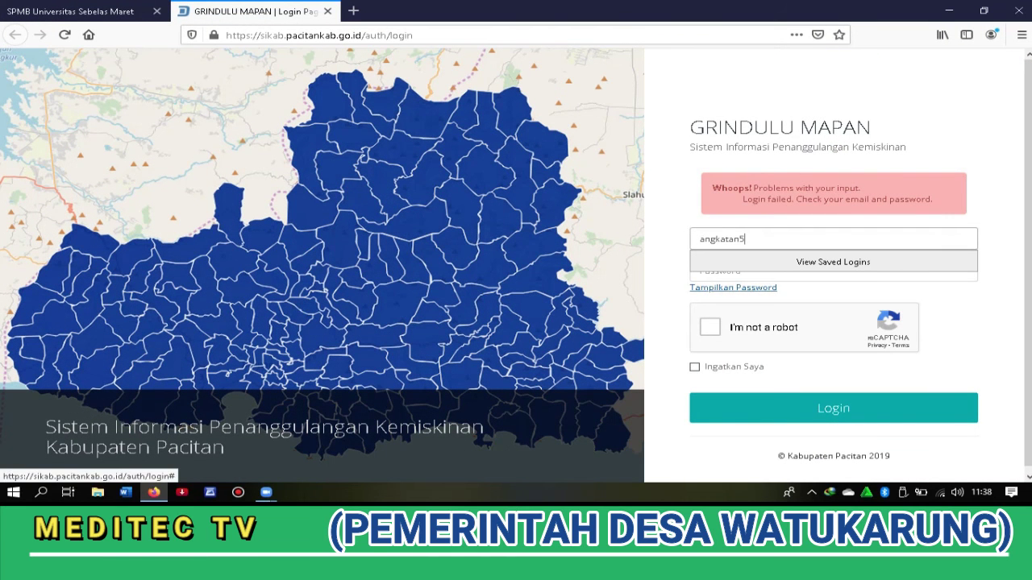
{"action": "left_click", "coordinate": [733, 286]}
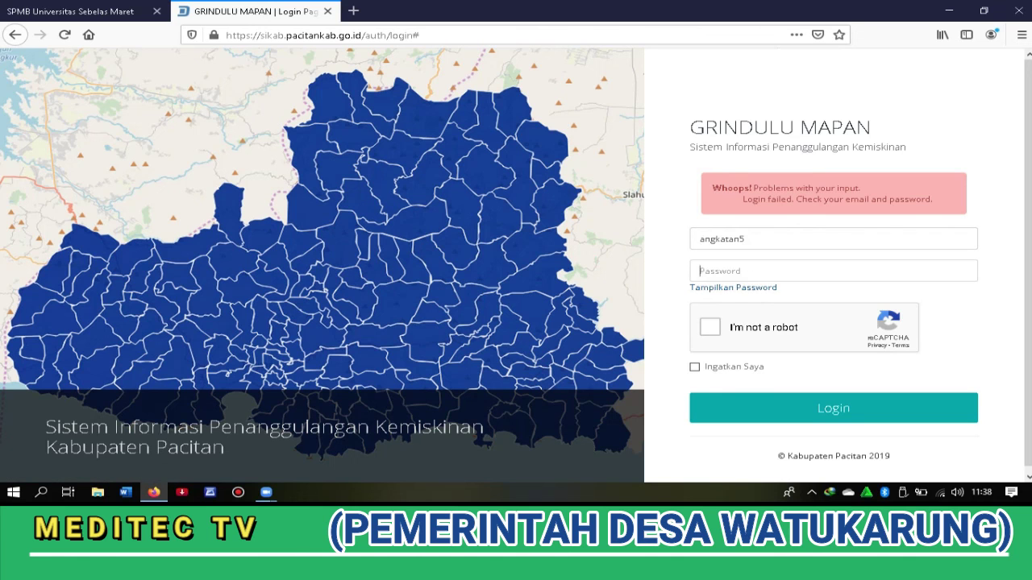
{"action": "left_click", "coordinate": [806, 271]}
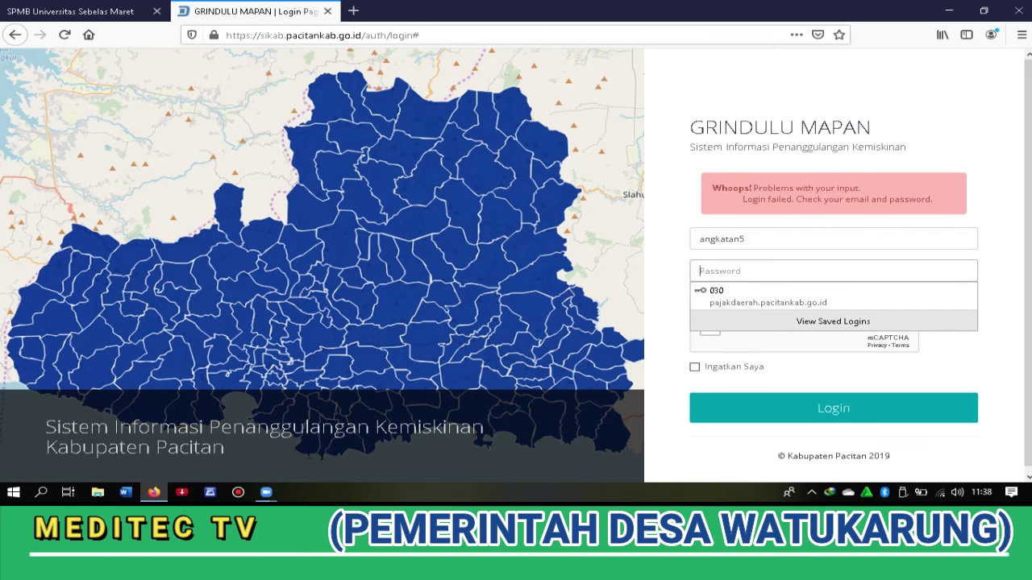
{"action": "key", "text": "Escape"}
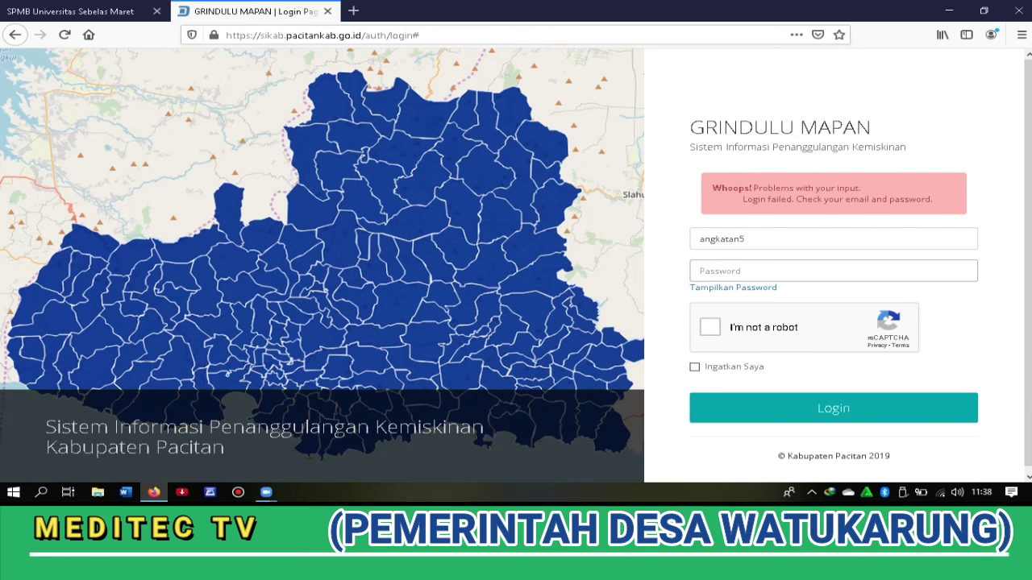
{"action": "key", "text": "shift+Tab"}
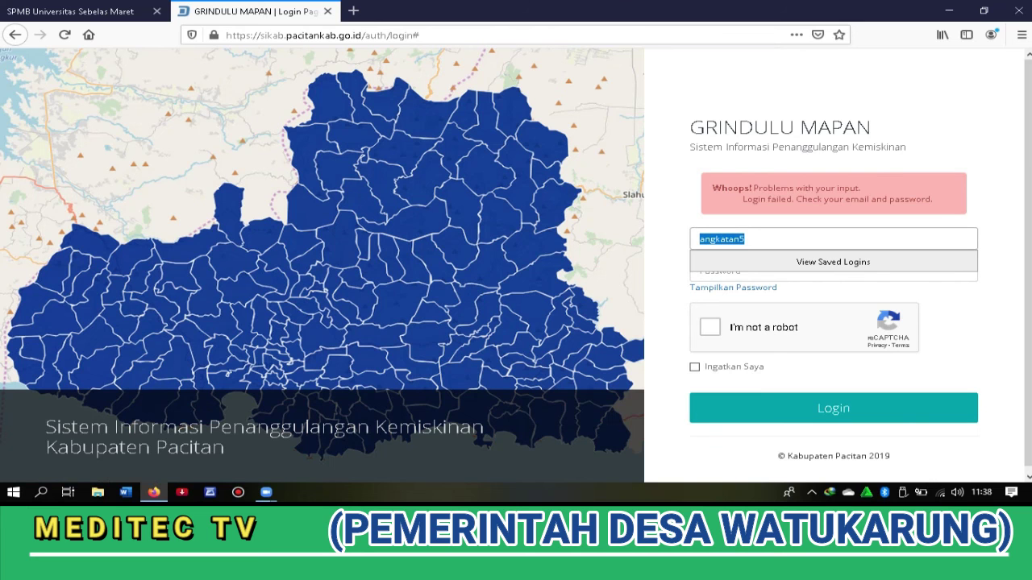
{"action": "key", "text": "Escape"}
{"action": "left_click", "coordinate": [833, 271]}
{"action": "key", "text": "ctrl+v"}
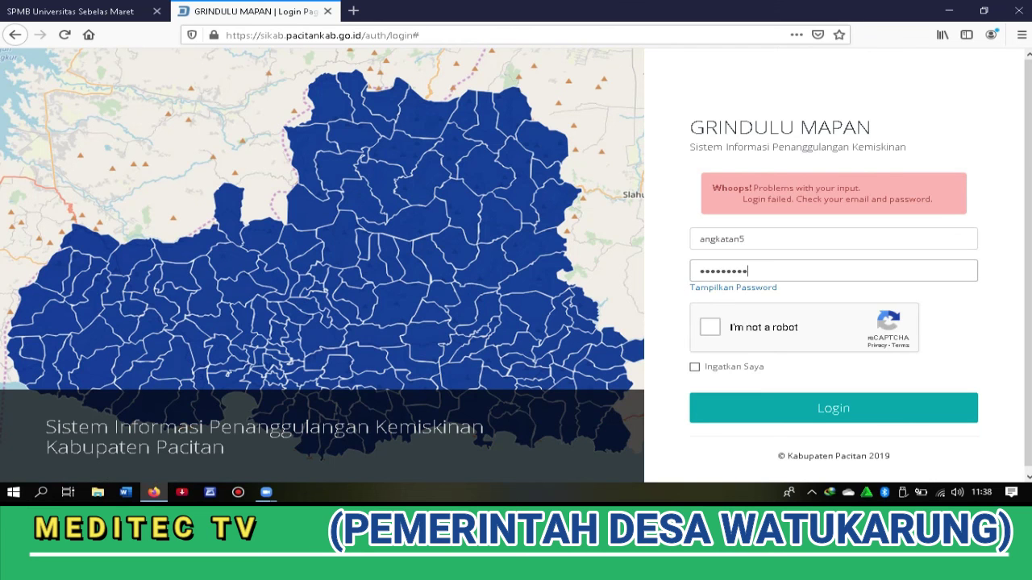
{"action": "key", "text": "BackSpace"}
{"action": "key", "text": "BackSpace"}
{"action": "key", "text": "BackSpace"}
{"action": "key", "text": "BackSpace"}
{"action": "key", "text": "BackSpace"}
{"action": "key", "text": "BackSpace"}
{"action": "key", "text": "BackSpace"}
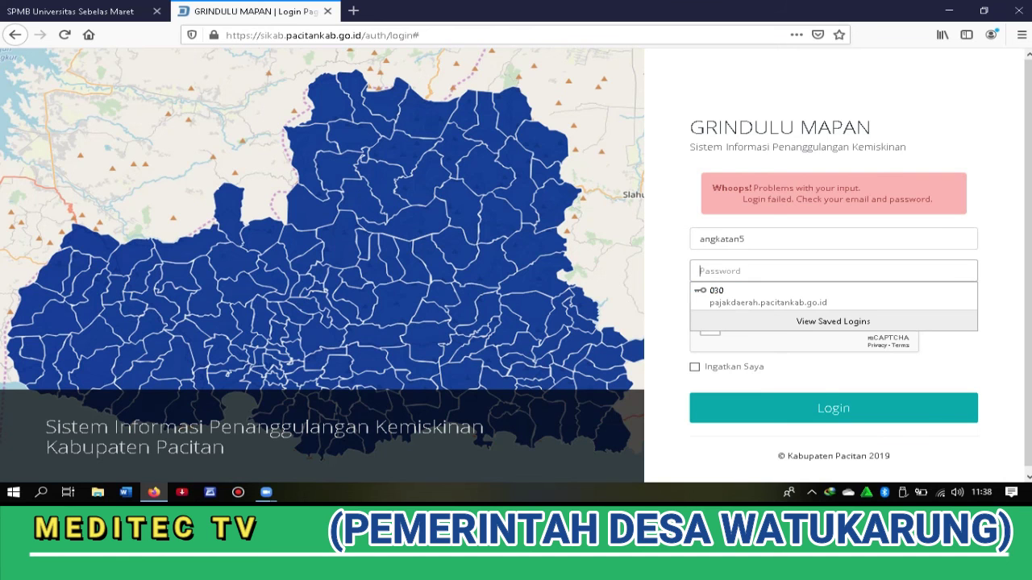
{"action": "type", "text": "•"}
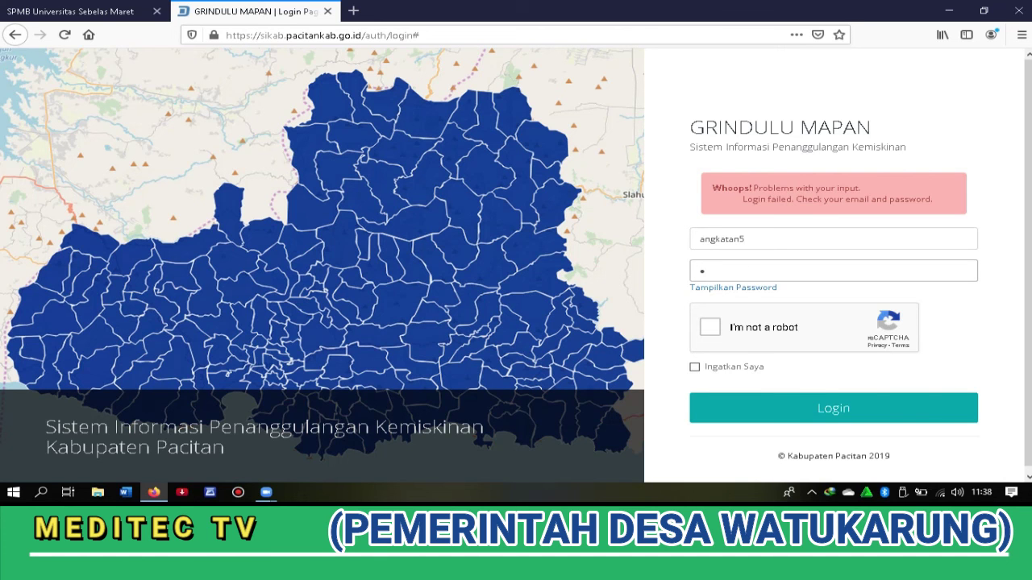
{"action": "type", "text": "•••••••"}
Pass the reCAPTCHA, tick 'Ingatkan Saya', and log in to reach the Dashboard.
{"action": "left_click", "coordinate": [709, 326]}
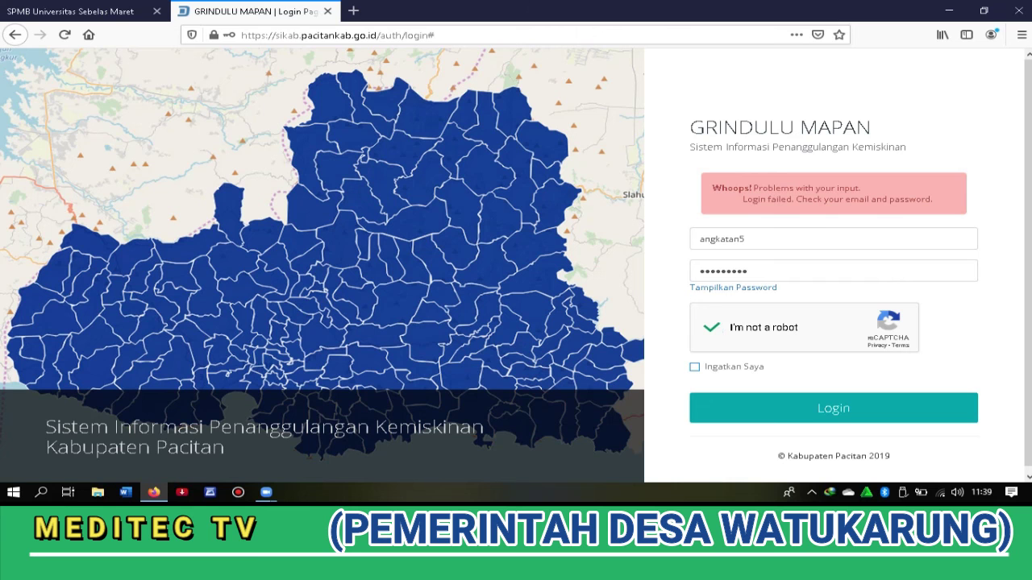
{"action": "left_click", "coordinate": [694, 367]}
{"action": "left_click", "coordinate": [833, 408]}
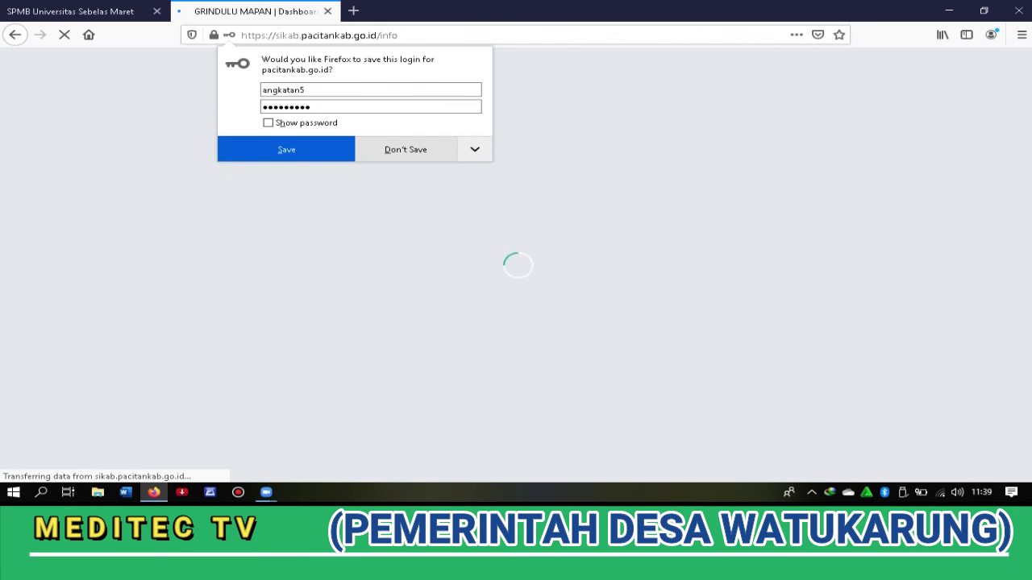
Dismiss Firefox's save-login offer and open Dashboard Layanan under Layanan Terpadu.
{"action": "left_click", "coordinate": [405, 149]}
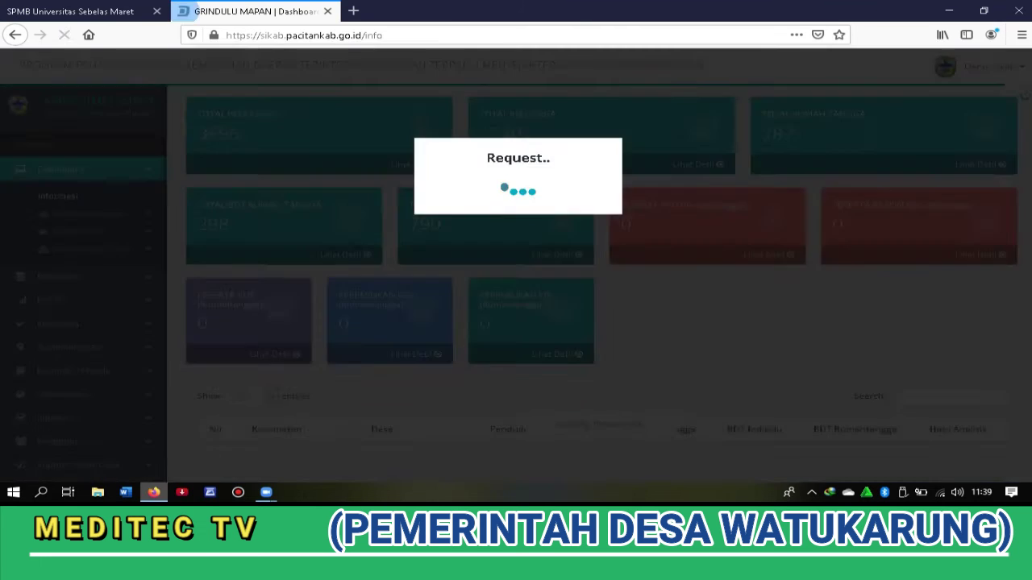
{"action": "mouse_move", "coordinate": [153, 492]}
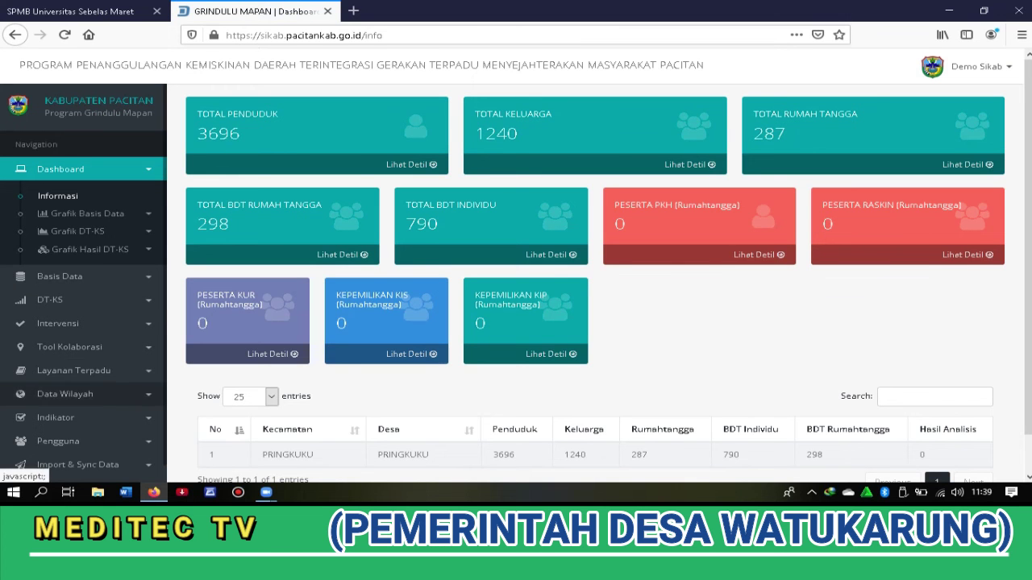
{"action": "left_click", "coordinate": [73, 371]}
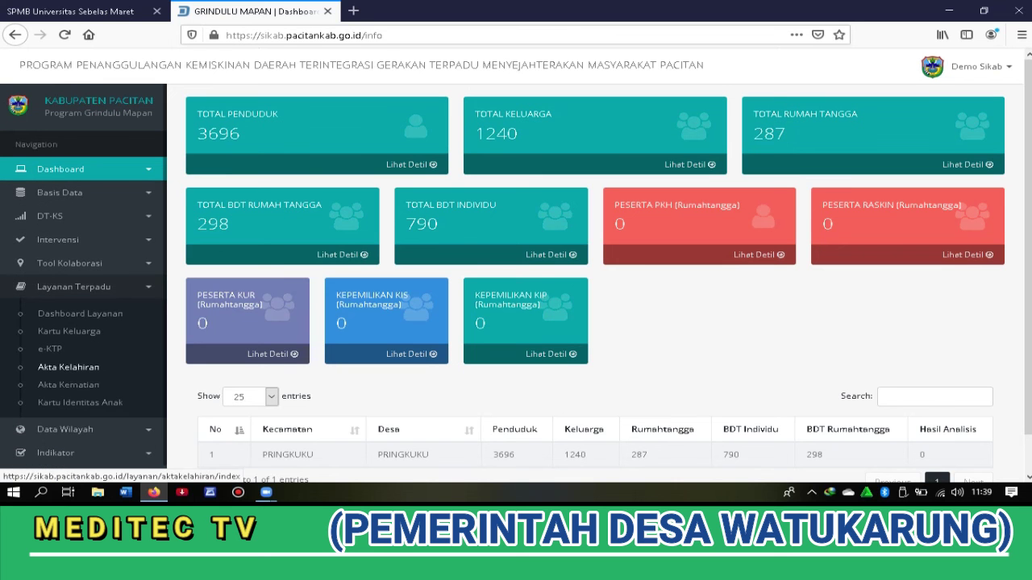
{"action": "left_click", "coordinate": [80, 313]}
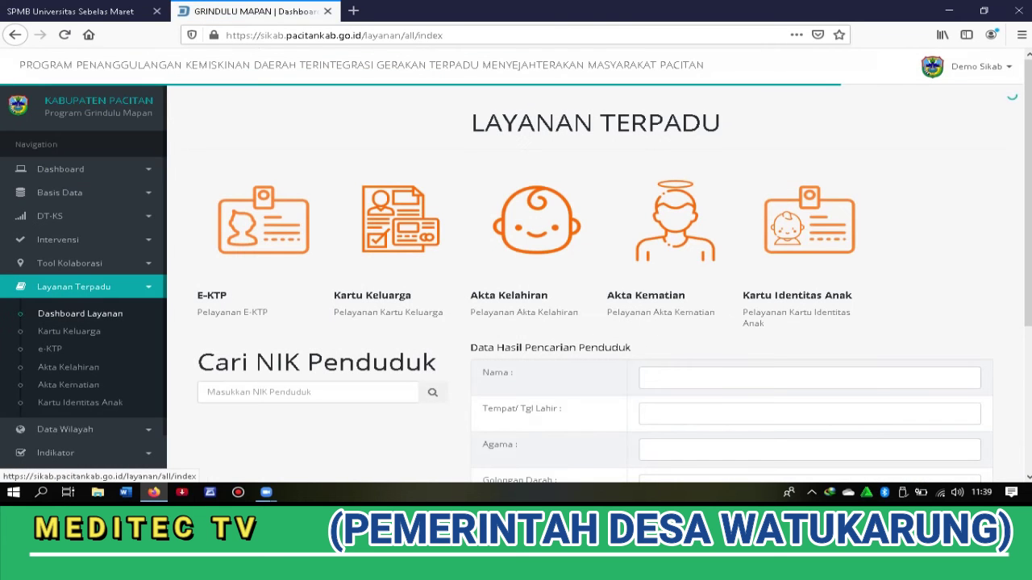
Filter the e-KTP submissions list to status BARU and preview the Tambah Pengajuan e-KTP form.
{"action": "left_click", "coordinate": [49, 348]}
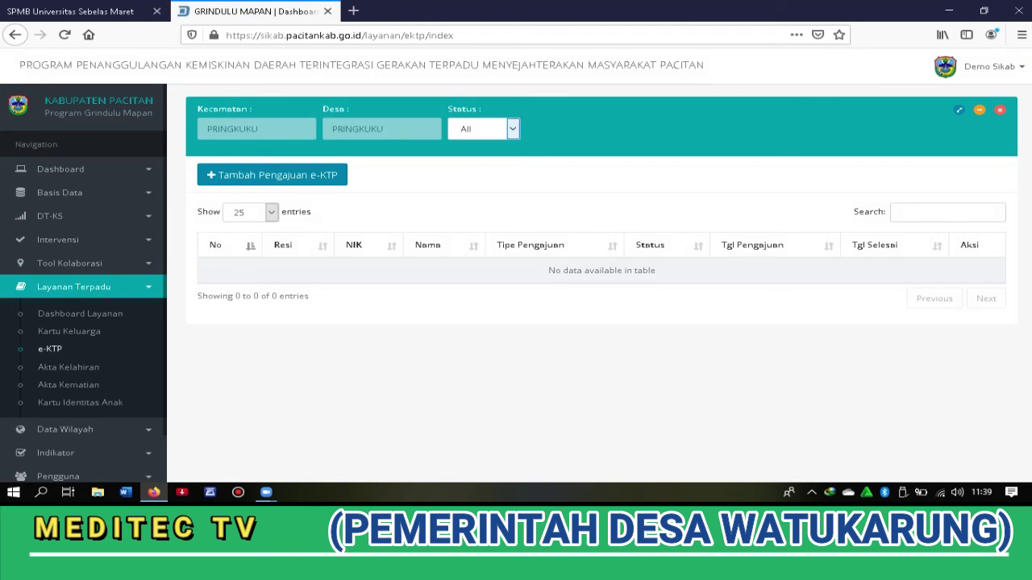
{"action": "left_click", "coordinate": [512, 129]}
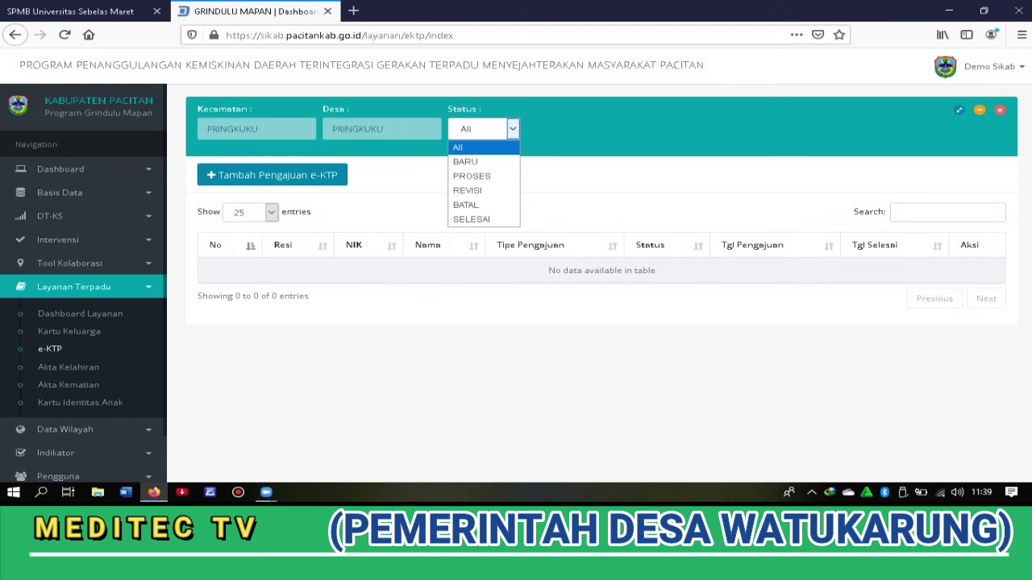
{"action": "key", "text": "Down"}
{"action": "key", "text": "Return"}
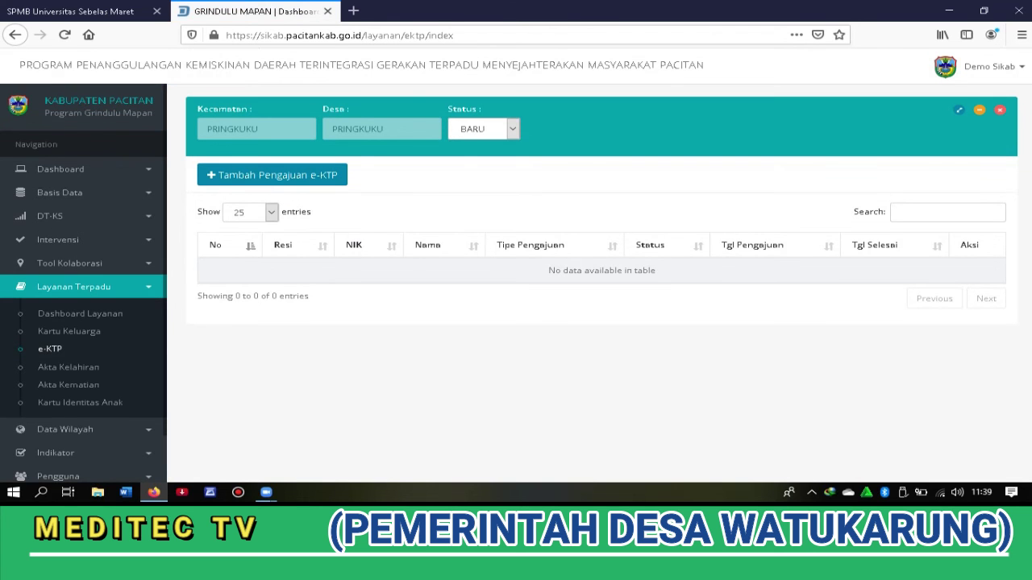
{"action": "left_click", "coordinate": [272, 174]}
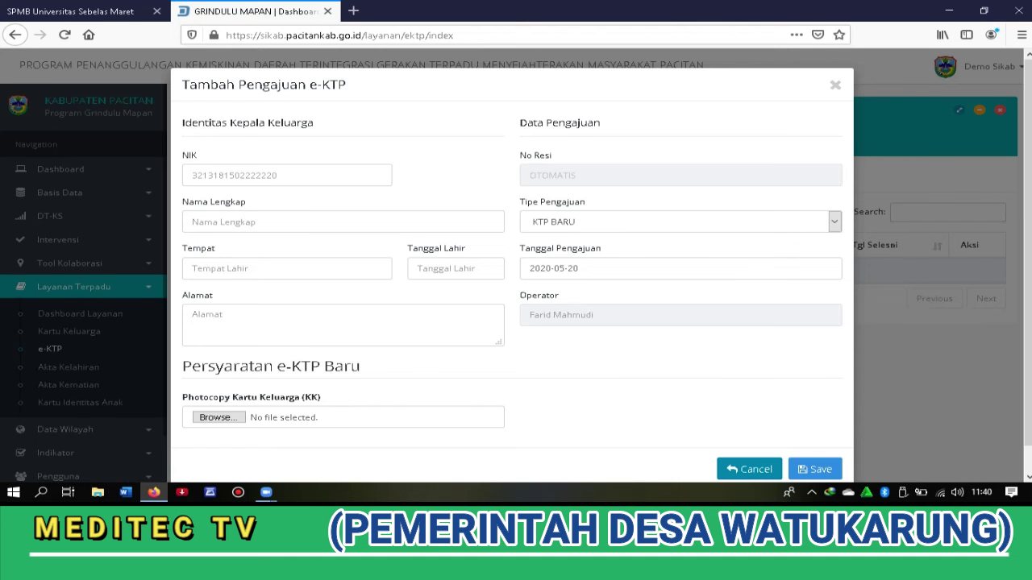
{"action": "left_click", "coordinate": [835, 85]}
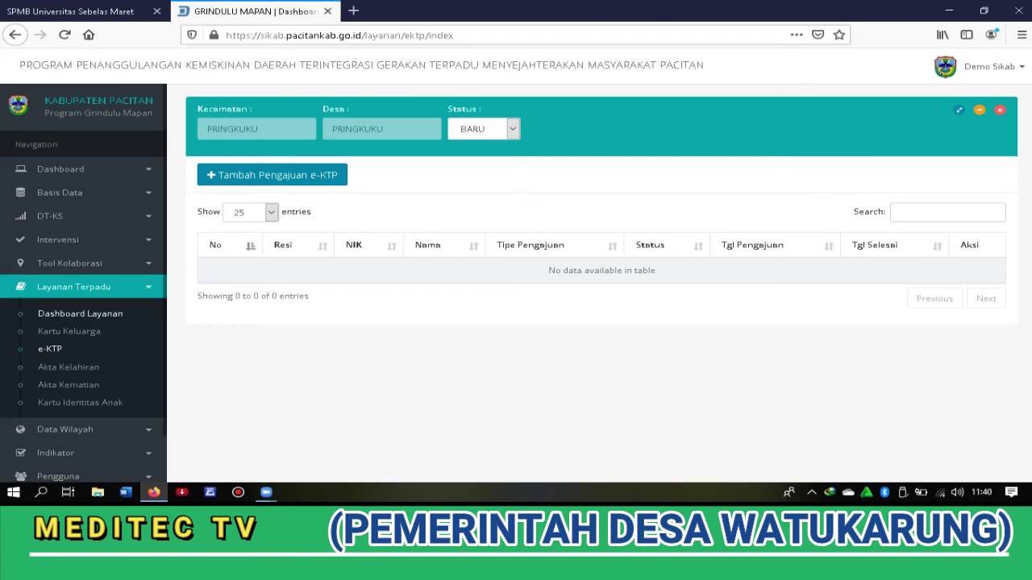
Preview the Tambah Pengajuan Kartu Keluarga form, close it, and return to Zoom.
{"action": "left_click", "coordinate": [70, 332]}
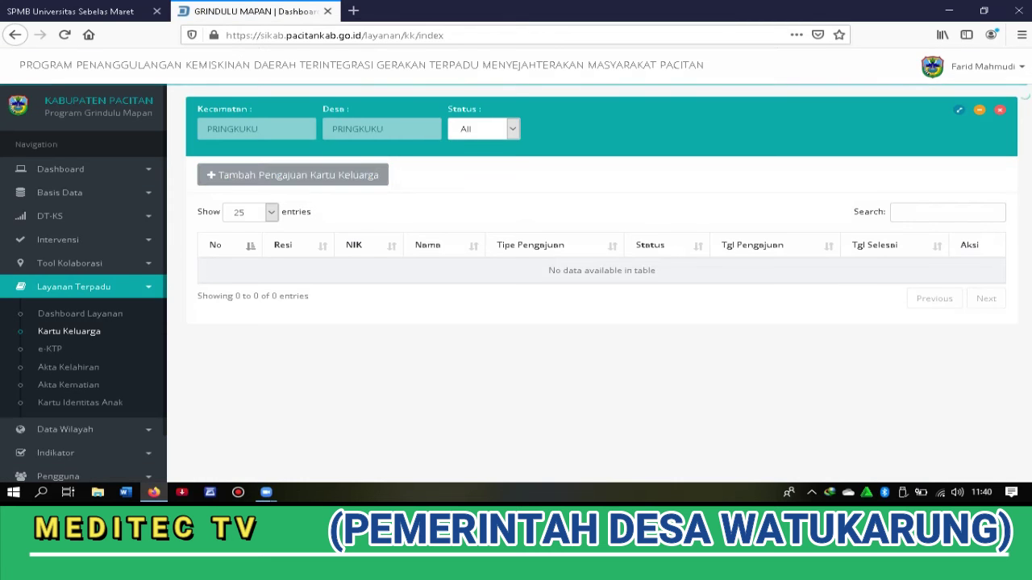
{"action": "left_click", "coordinate": [293, 175]}
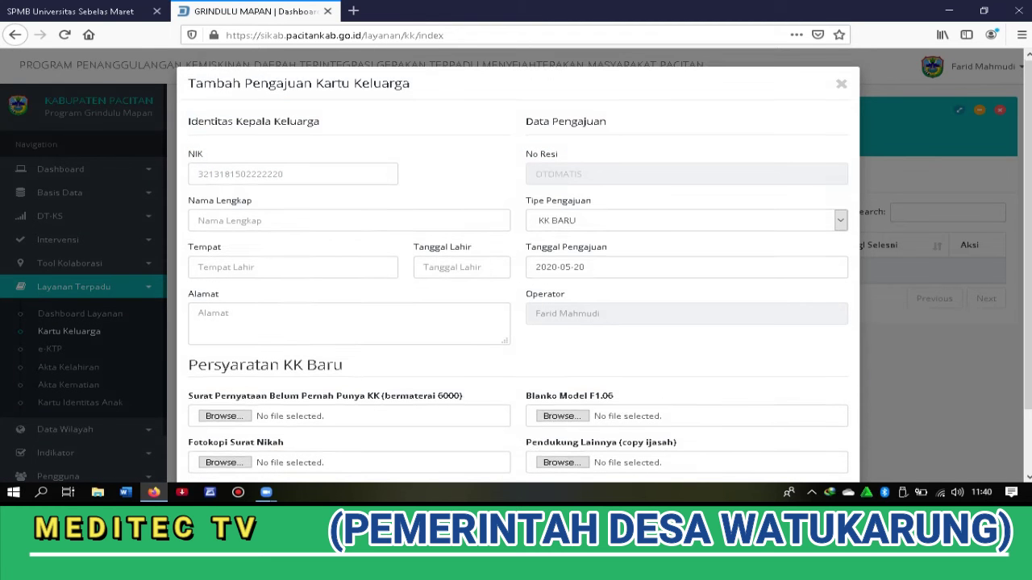
{"action": "scroll", "coordinate": [516, 266], "scroll_direction": "down", "scroll_amount": 2}
{"action": "scroll", "coordinate": [516, 266], "scroll_direction": "up", "scroll_amount": 2}
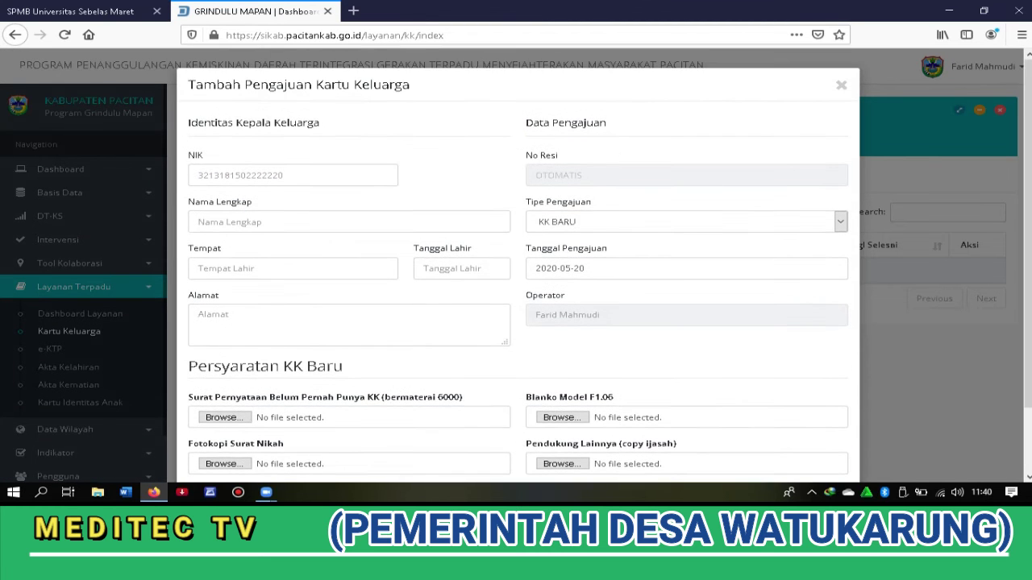
{"action": "scroll", "coordinate": [515, 266], "scroll_direction": "down", "scroll_amount": 2}
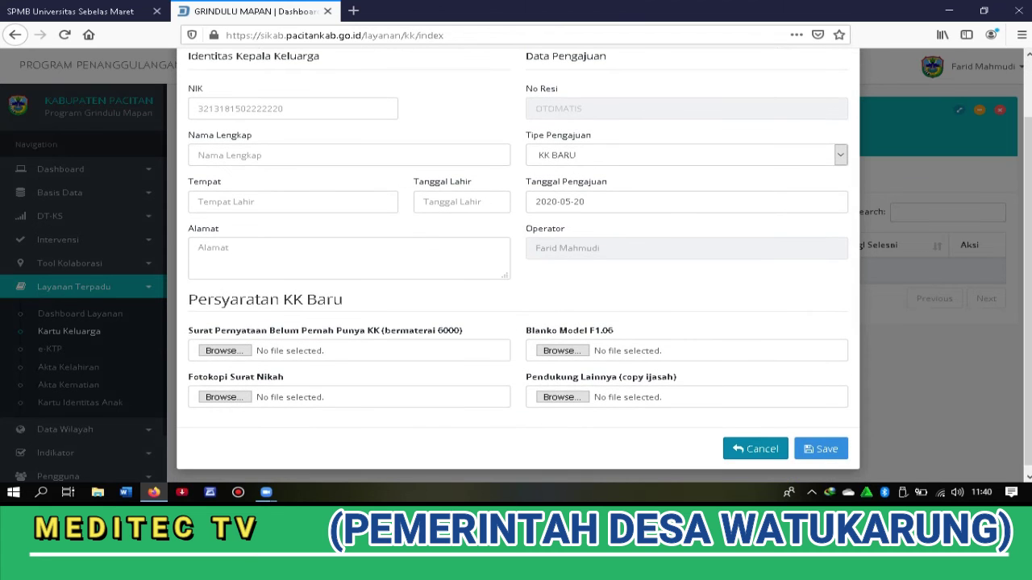
{"action": "scroll", "coordinate": [516, 266], "scroll_direction": "up", "scroll_amount": 2}
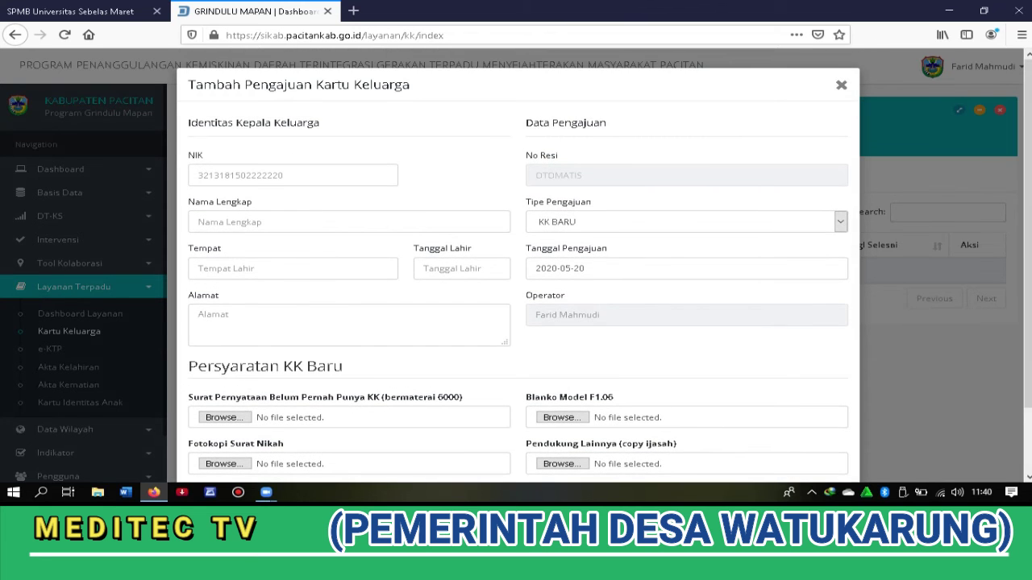
{"action": "key", "text": "Escape"}
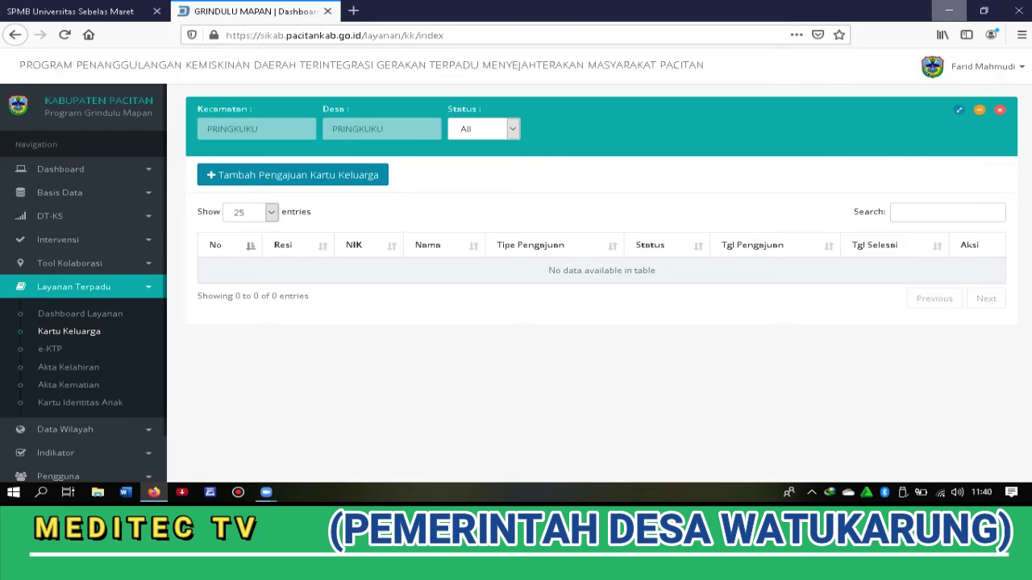
{"action": "key", "text": "alt+Tab"}
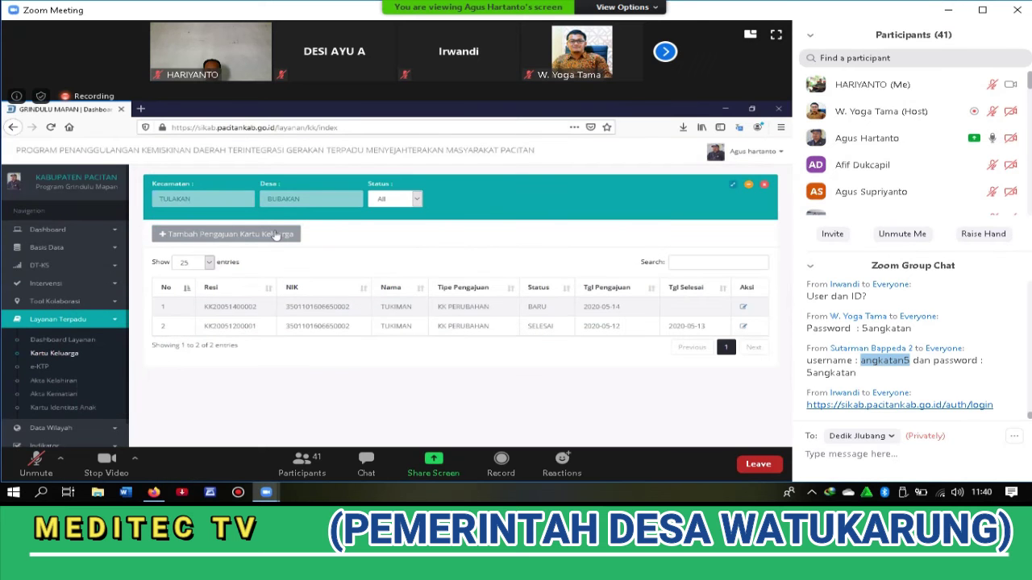
View the shared screen full-screen, showing the Kartu Keluarga form set to KK BARU, dated 2020-05-20.
{"action": "left_click", "coordinate": [775, 35]}
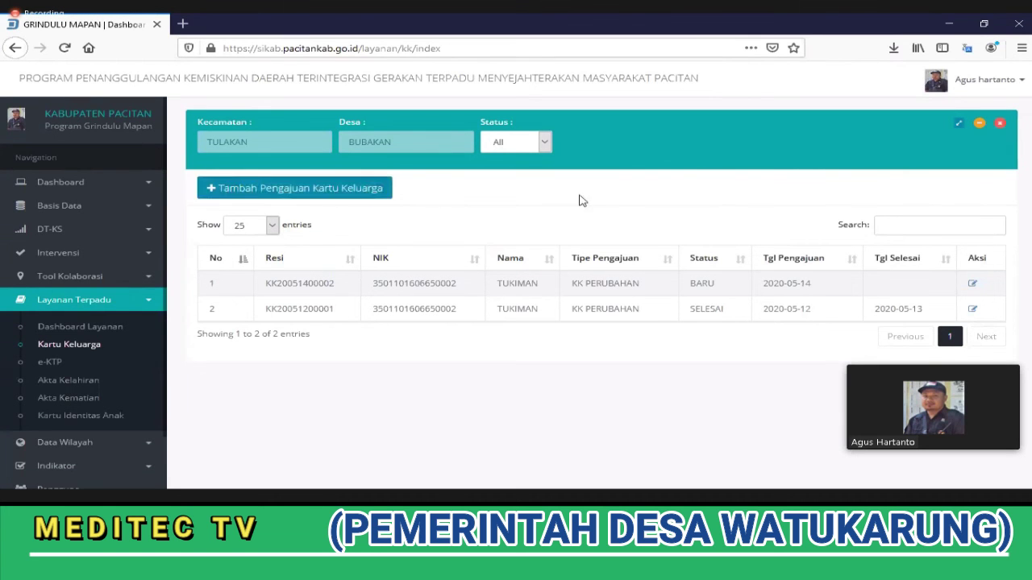
{"action": "left_click", "coordinate": [258, 193]}
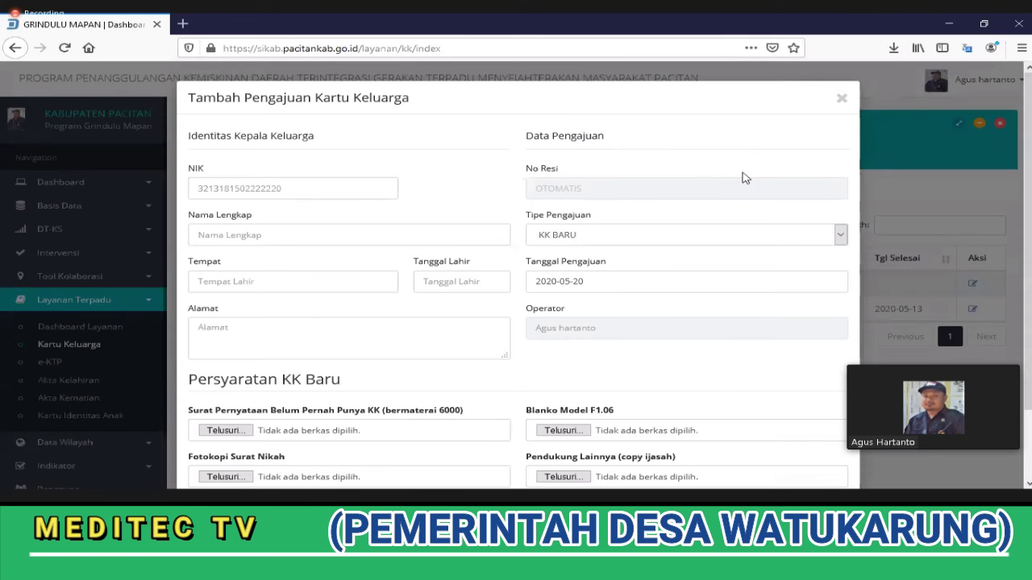
{"action": "scroll", "coordinate": [350, 209], "scroll_direction": "down", "scroll_amount": 2}
{"action": "left_click", "coordinate": [337, 118]}
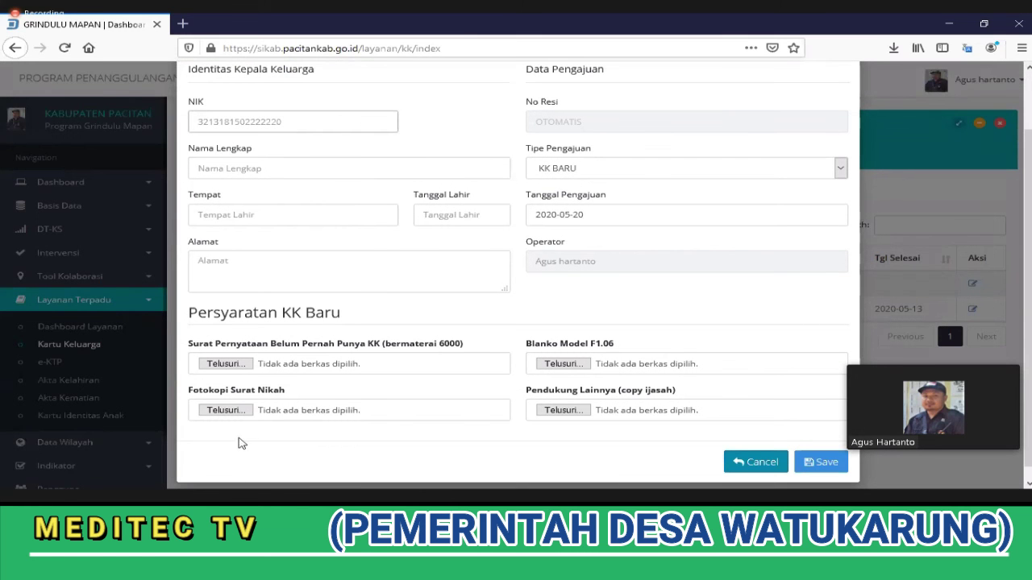
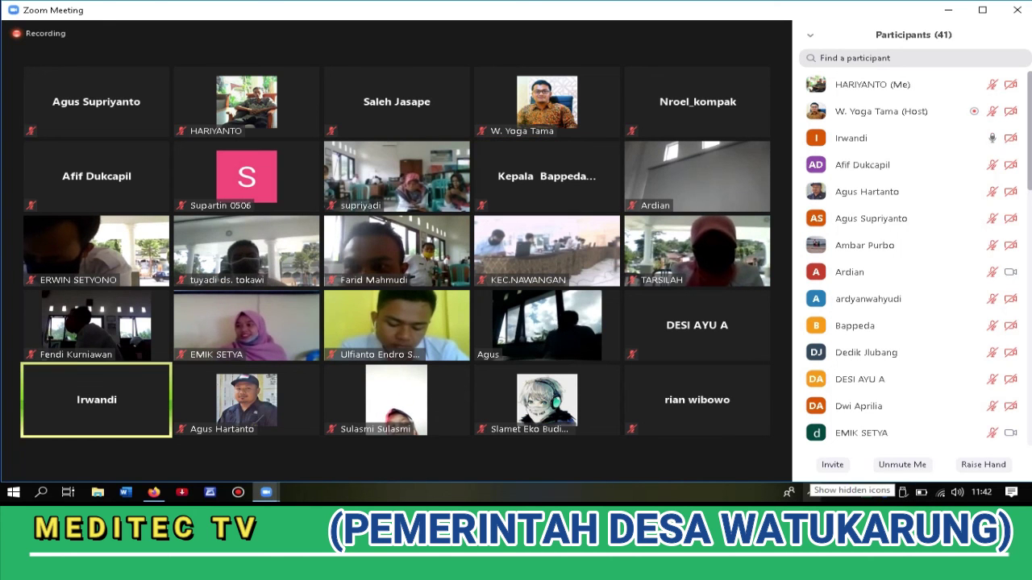
Check the Bandicam recorder from the hidden tray icons, then minimize it back to Zoom.
{"action": "left_click", "coordinate": [811, 492]}
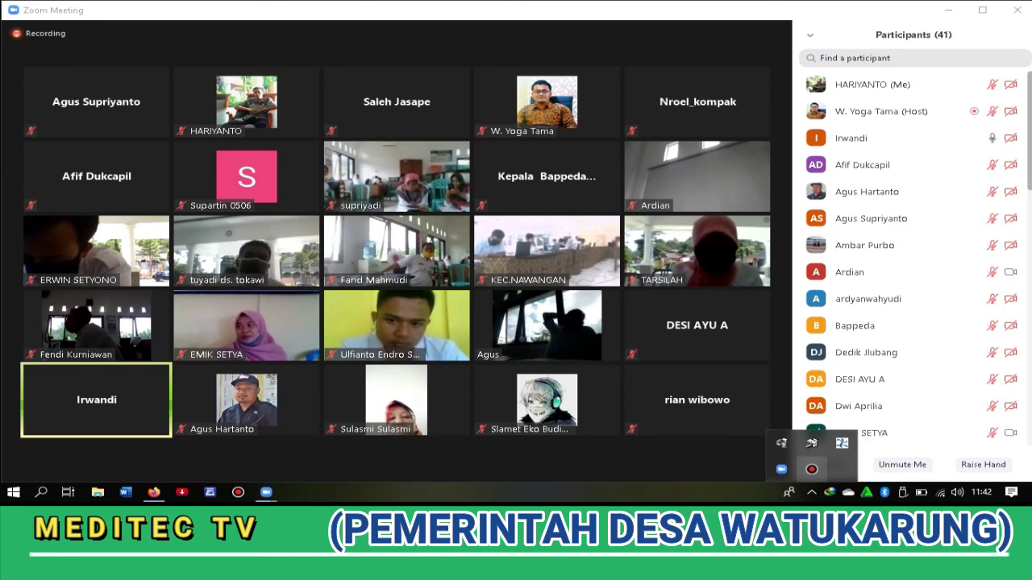
{"action": "left_click", "coordinate": [810, 442]}
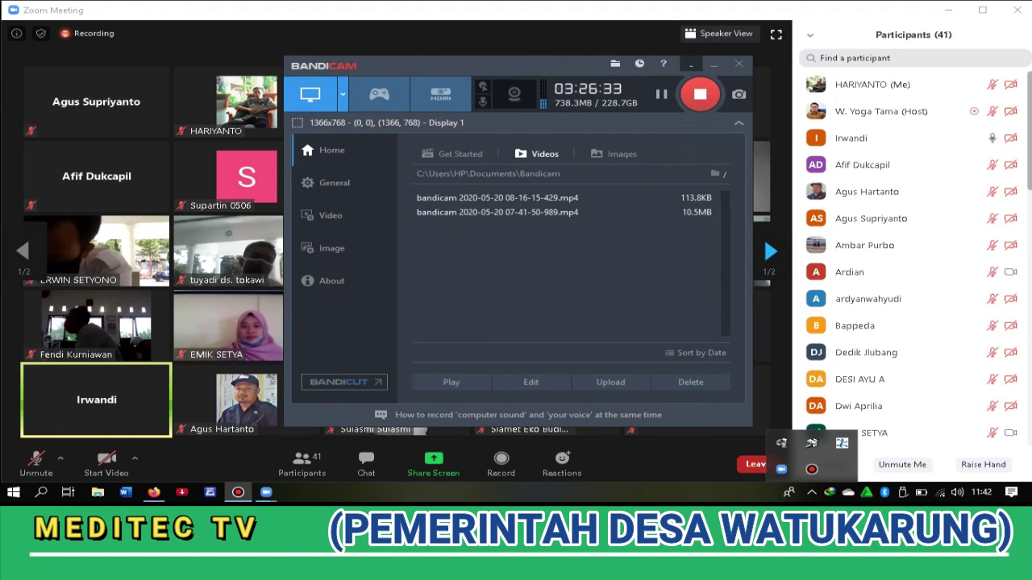
{"action": "left_click", "coordinate": [691, 64]}
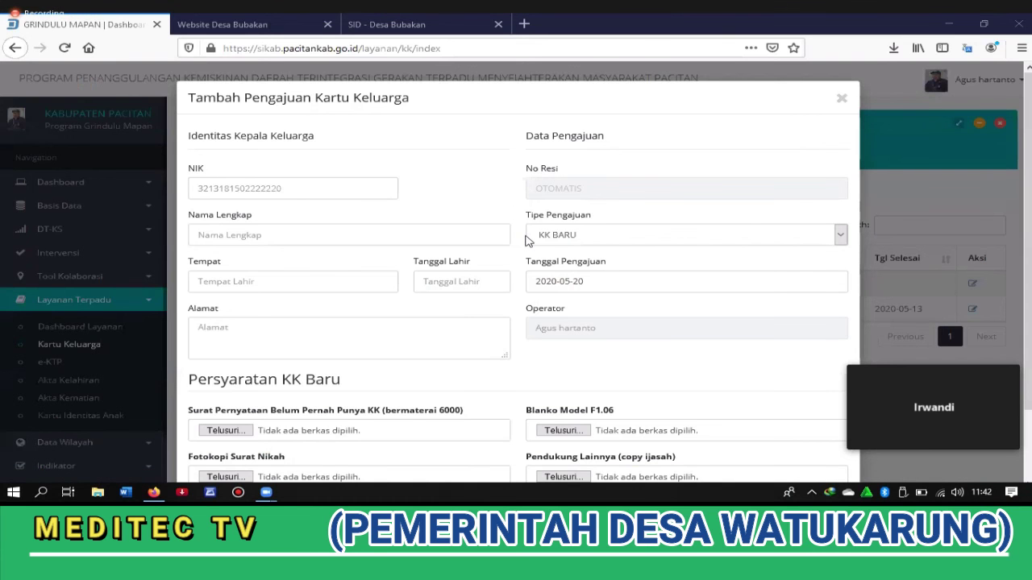
Copy the head of family's NIK from the SID Kartu Keluarga tab into NIK.
{"action": "scroll", "coordinate": [532, 225], "scroll_direction": "down", "scroll_amount": 2}
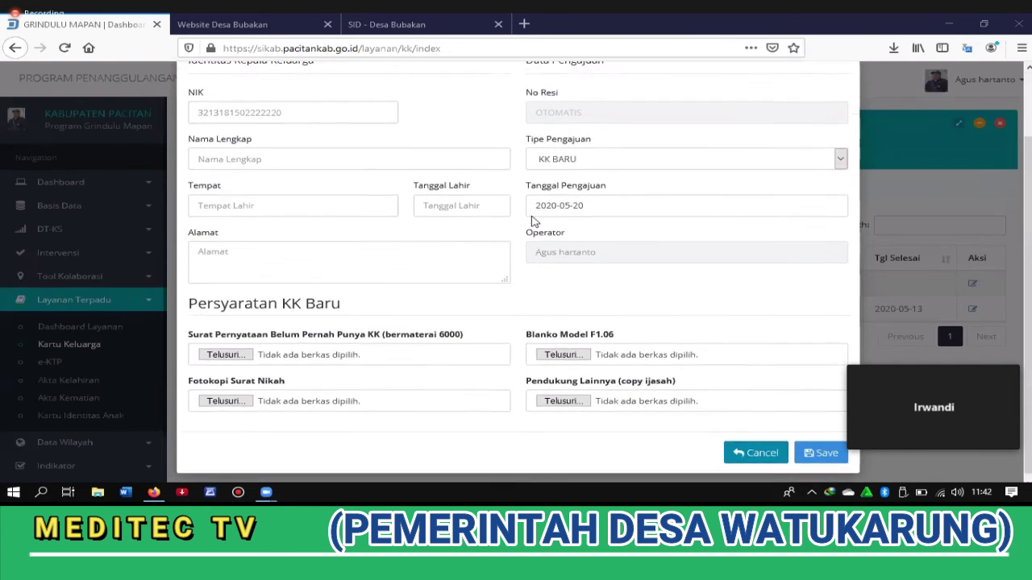
{"action": "scroll", "coordinate": [532, 224], "scroll_direction": "up", "scroll_amount": 2}
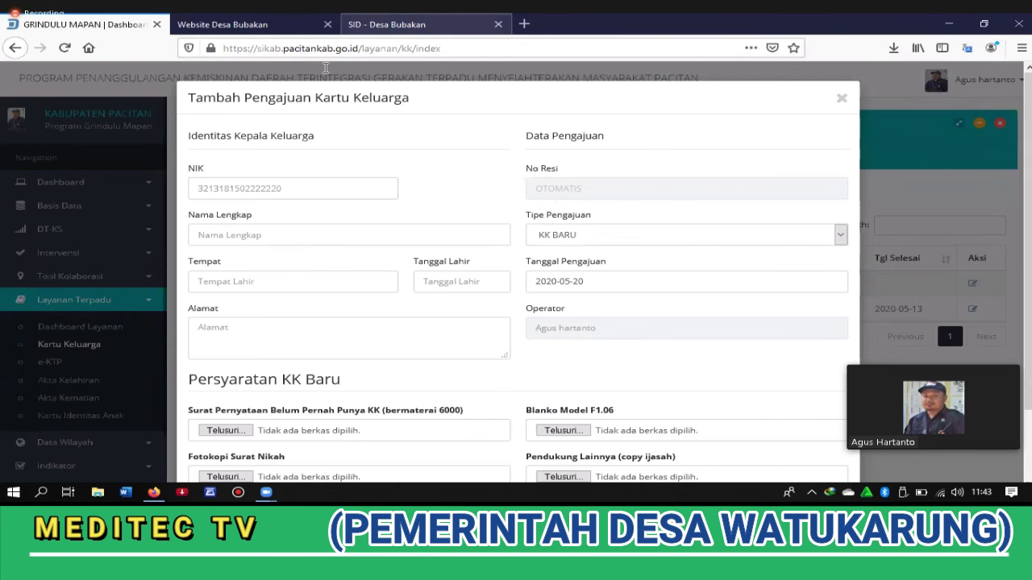
{"action": "key", "text": "ctrl+Tab"}
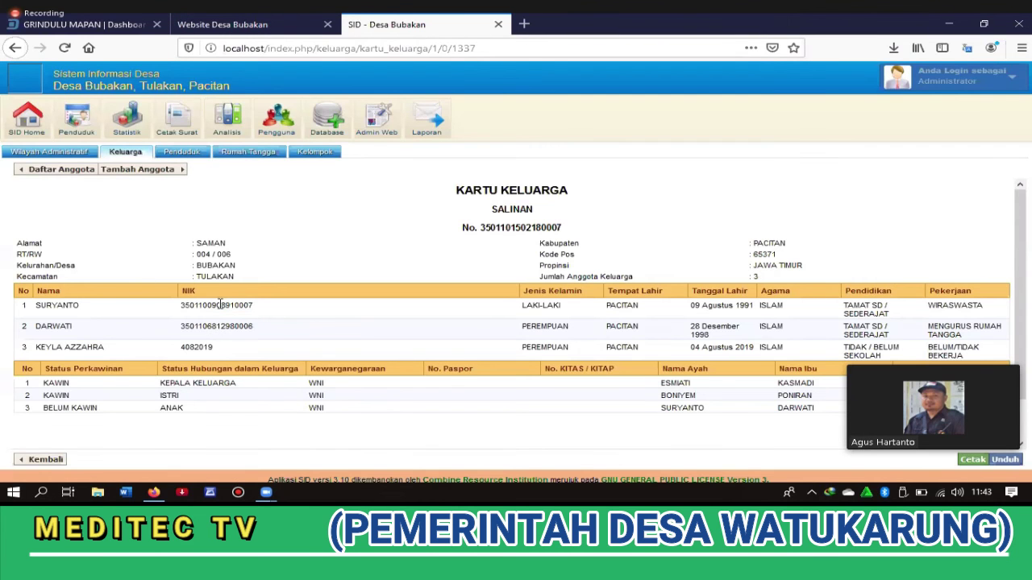
{"action": "double_click", "coordinate": [220, 304]}
{"action": "left_click", "coordinate": [85, 25]}
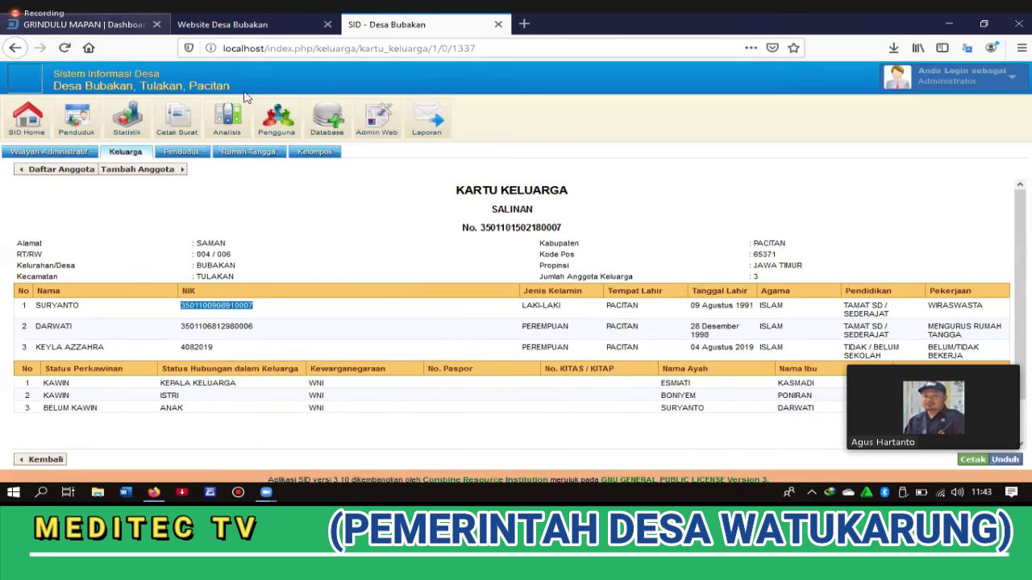
{"action": "left_click", "coordinate": [314, 186]}
{"action": "key", "text": "ctrl+v"}
Enter the head of family's full name and choose PACITAN as birthplace.
{"action": "left_click", "coordinate": [330, 235]}
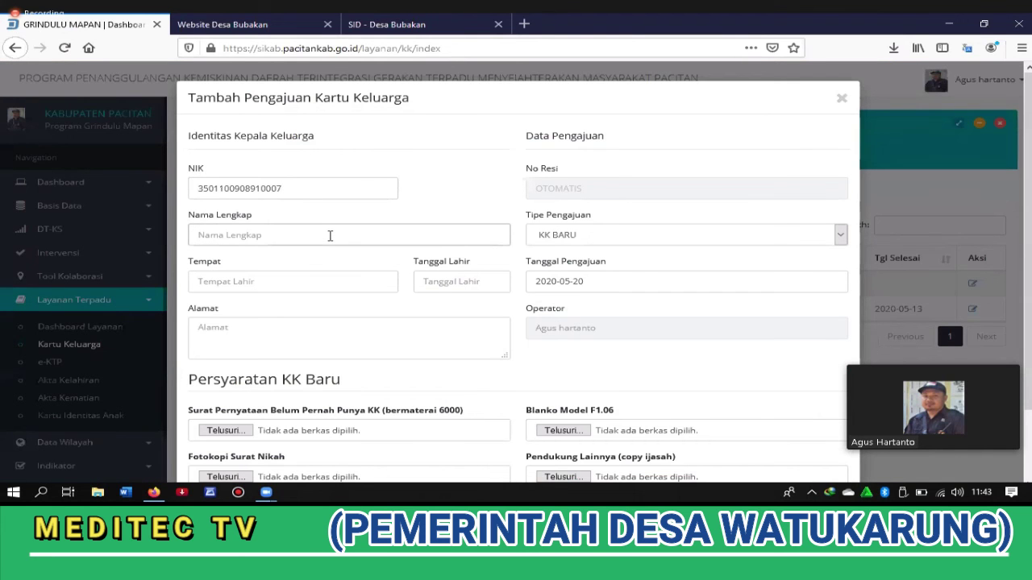
{"action": "key", "text": "Tab"}
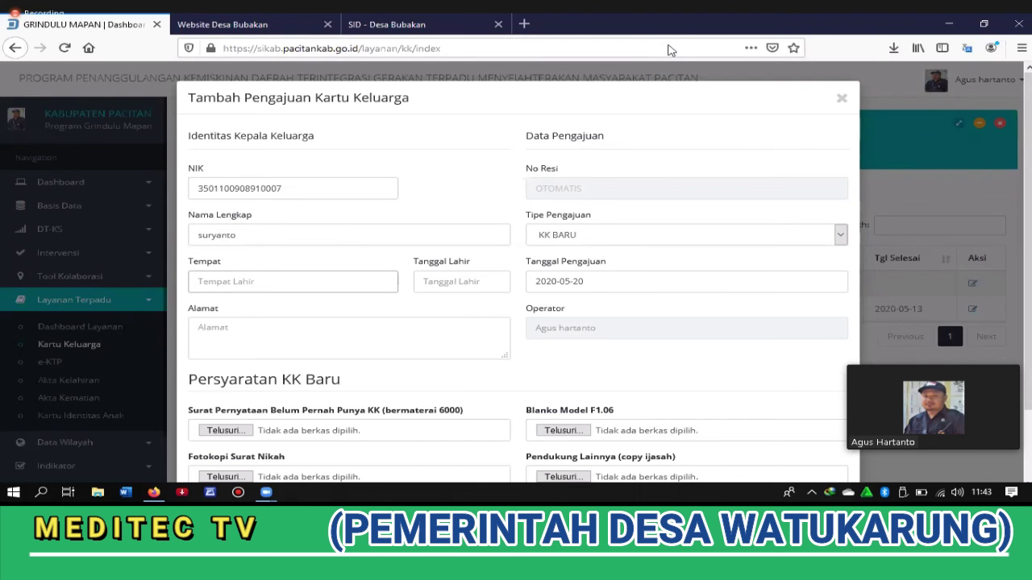
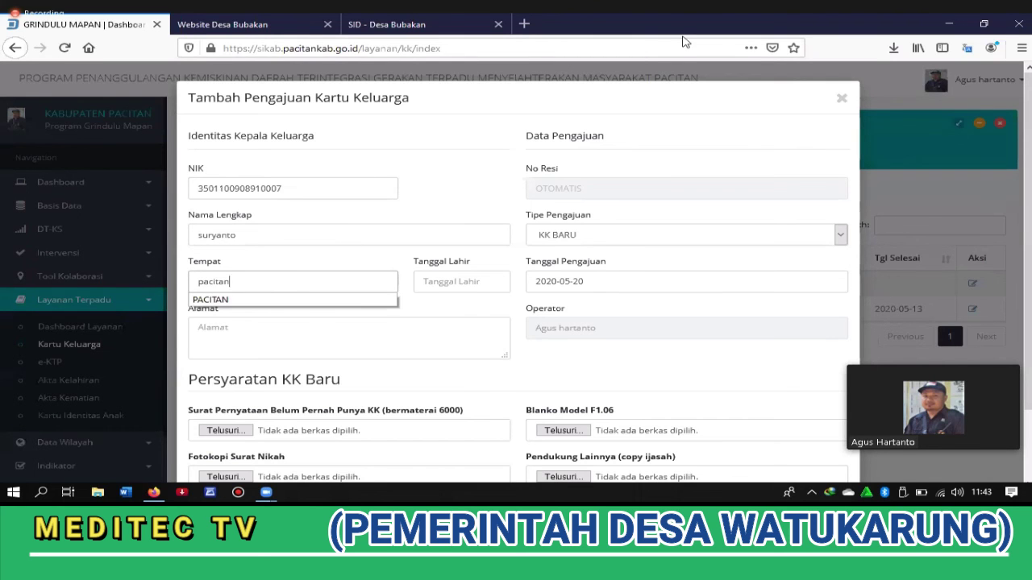
{"action": "key", "text": "Down"}
{"action": "key", "text": "Return"}
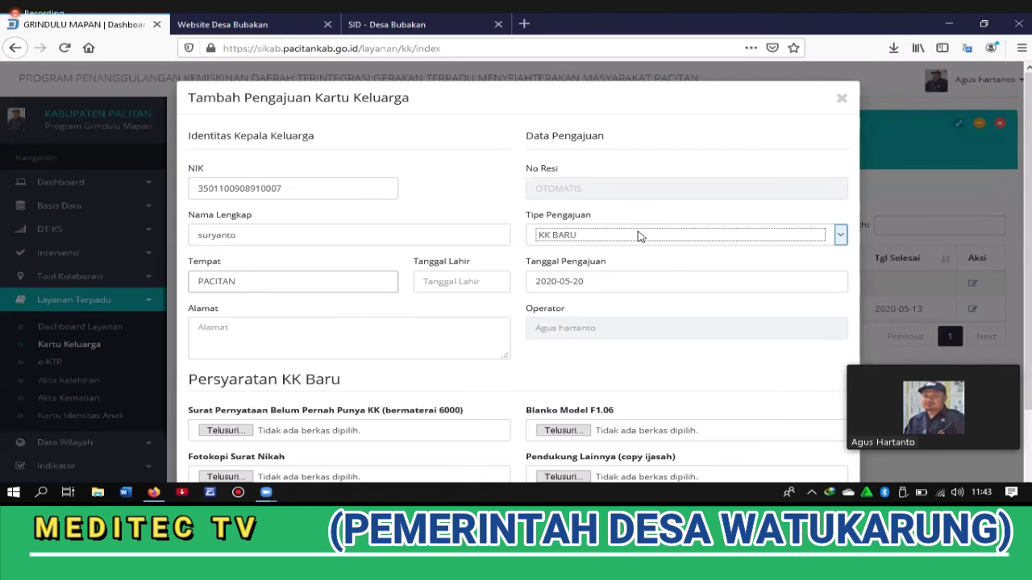
Set Tipe Pengajuan to KK PERUBAHAN and enter the Tanggal Lahir checked against SID records.
{"action": "left_click", "coordinate": [637, 236]}
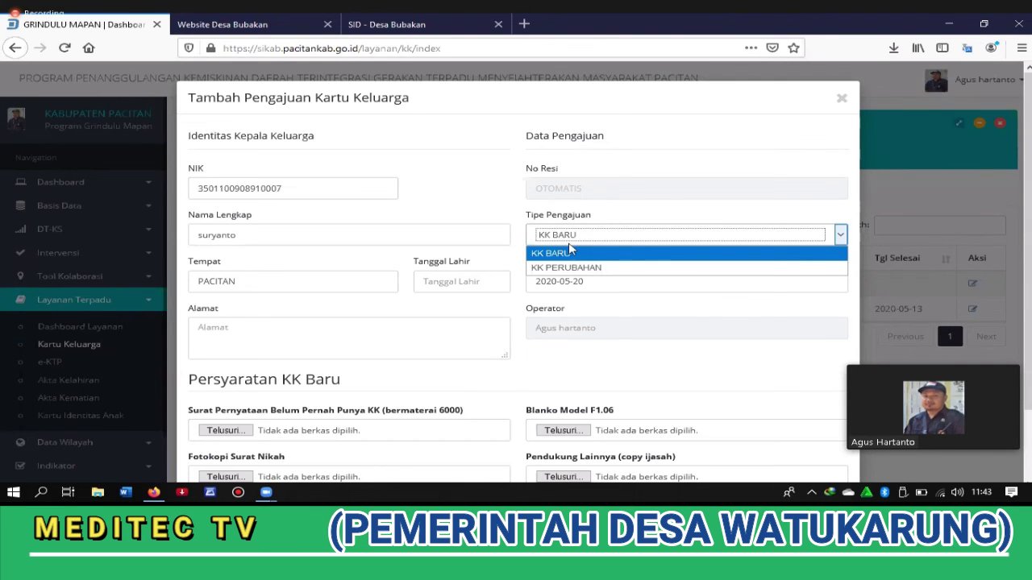
{"action": "left_click", "coordinate": [666, 268]}
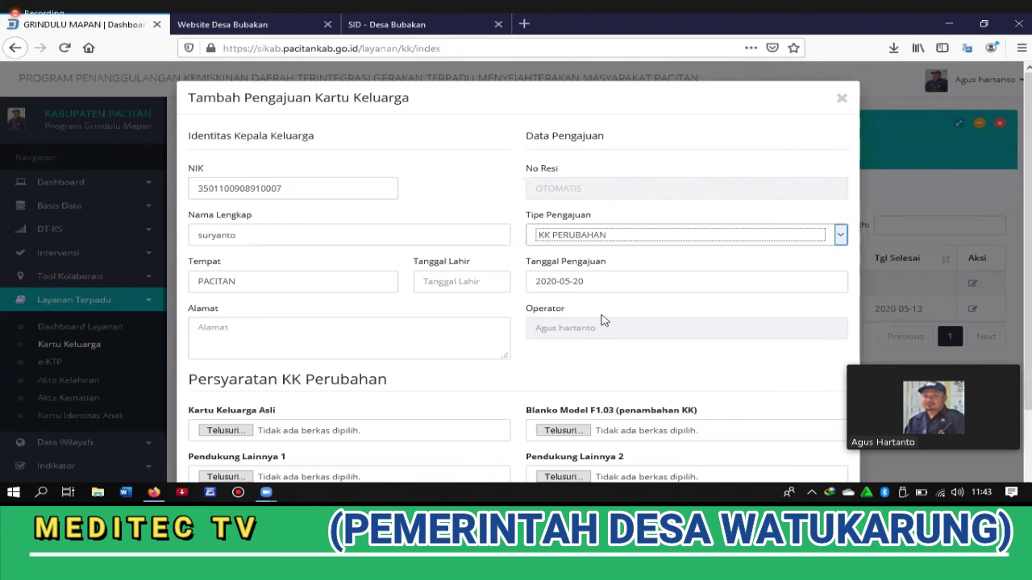
{"action": "scroll", "coordinate": [449, 311], "scroll_direction": "down", "scroll_amount": 2}
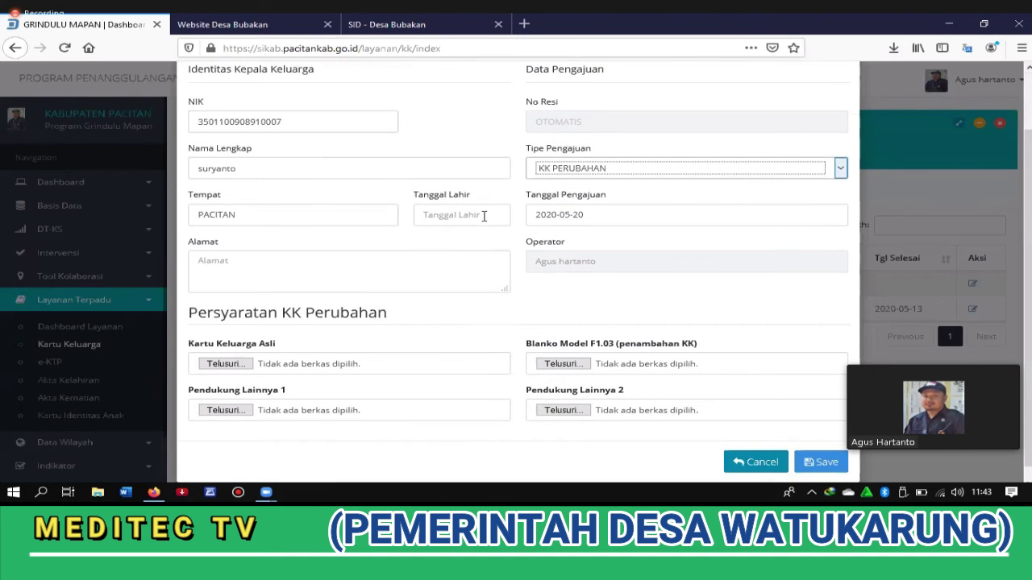
{"action": "left_click", "coordinate": [483, 216]}
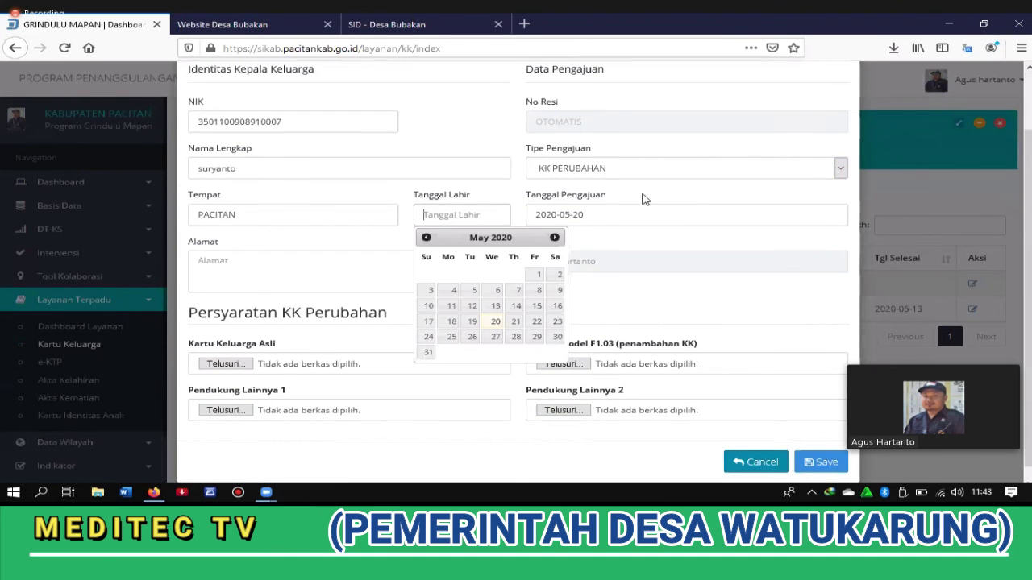
{"action": "left_click", "coordinate": [371, 27]}
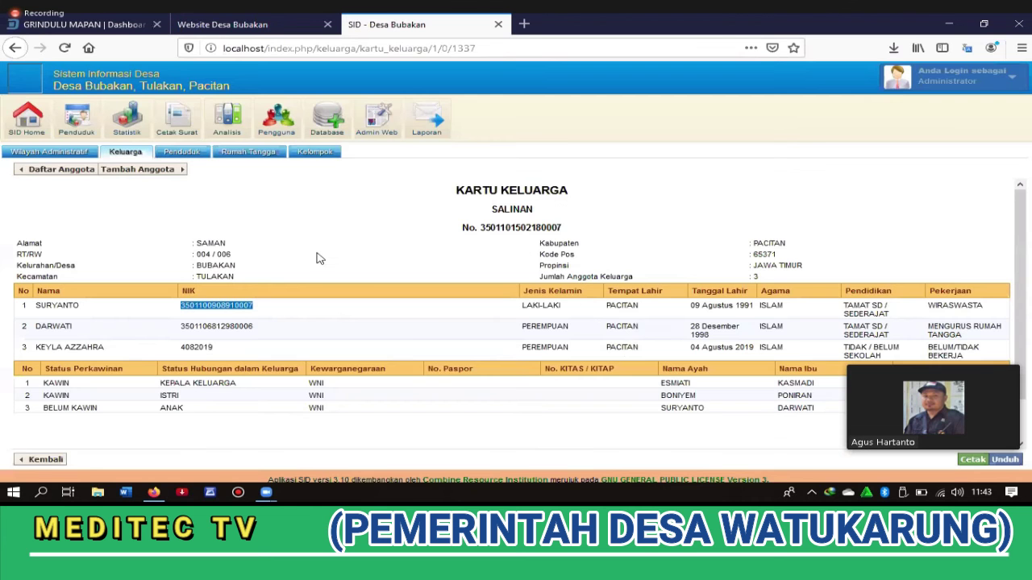
{"action": "double_click", "coordinate": [710, 306]}
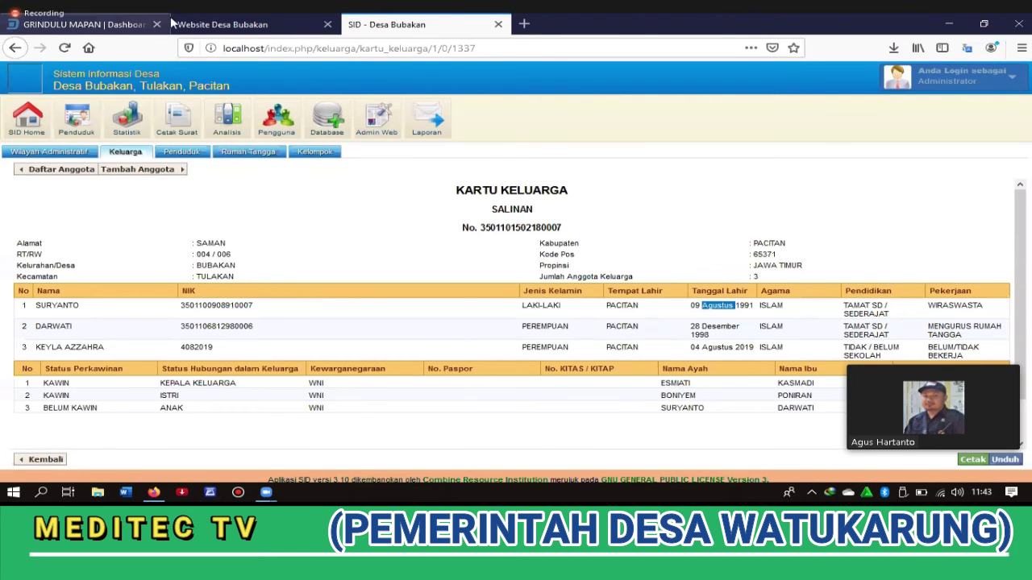
{"action": "left_click", "coordinate": [113, 25]}
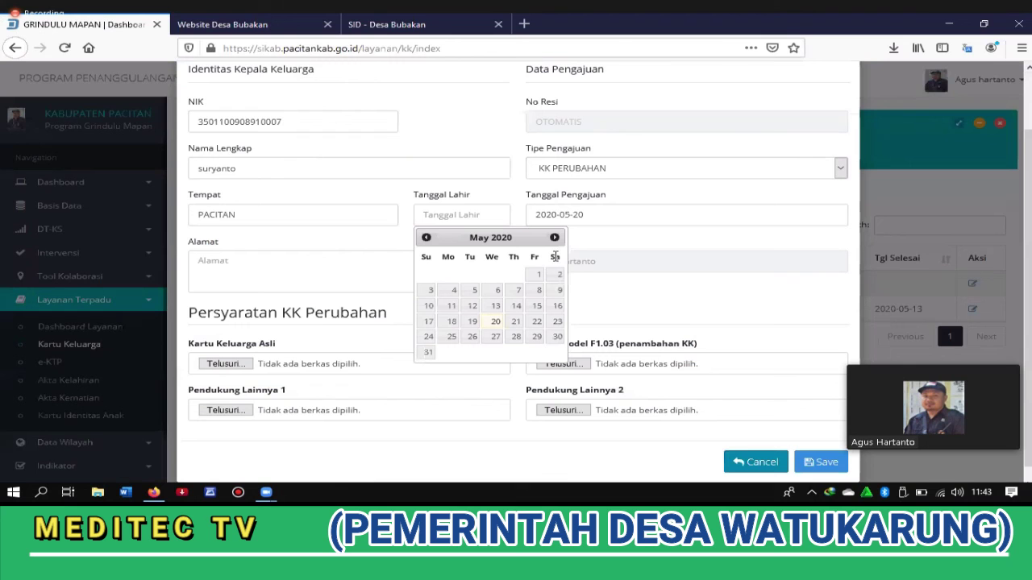
{"action": "left_click", "coordinate": [458, 216]}
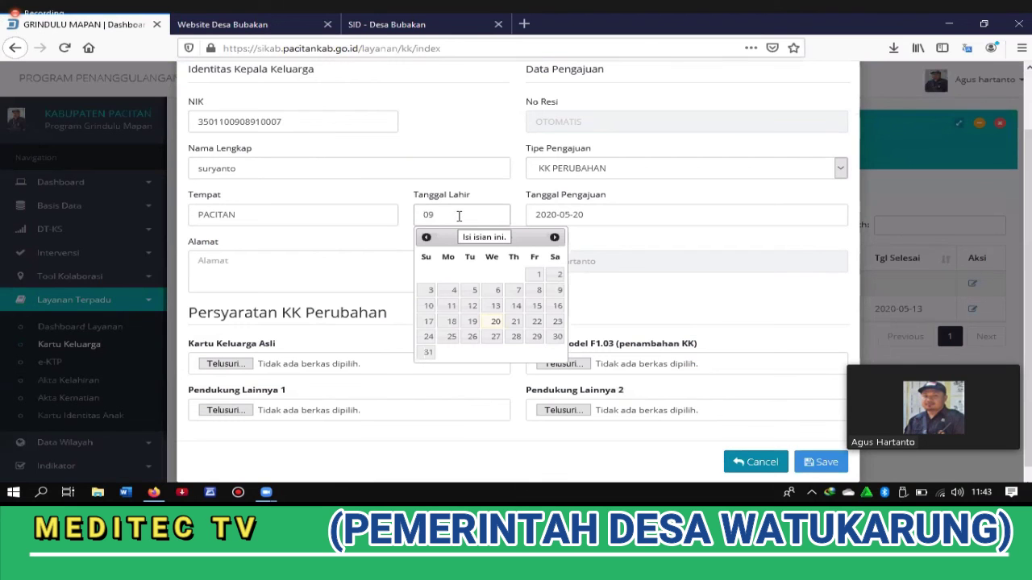
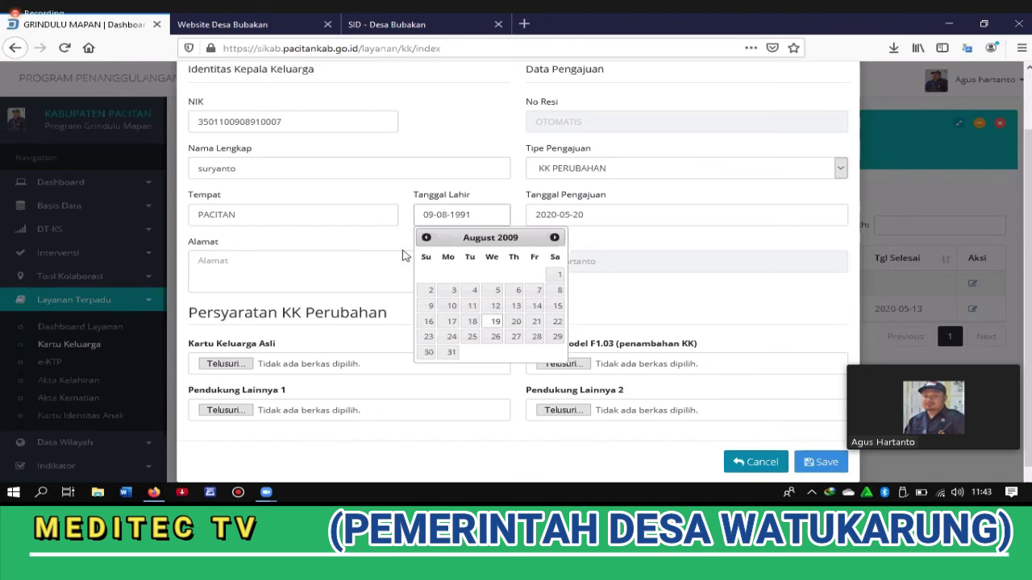
{"action": "left_click", "coordinate": [357, 243]}
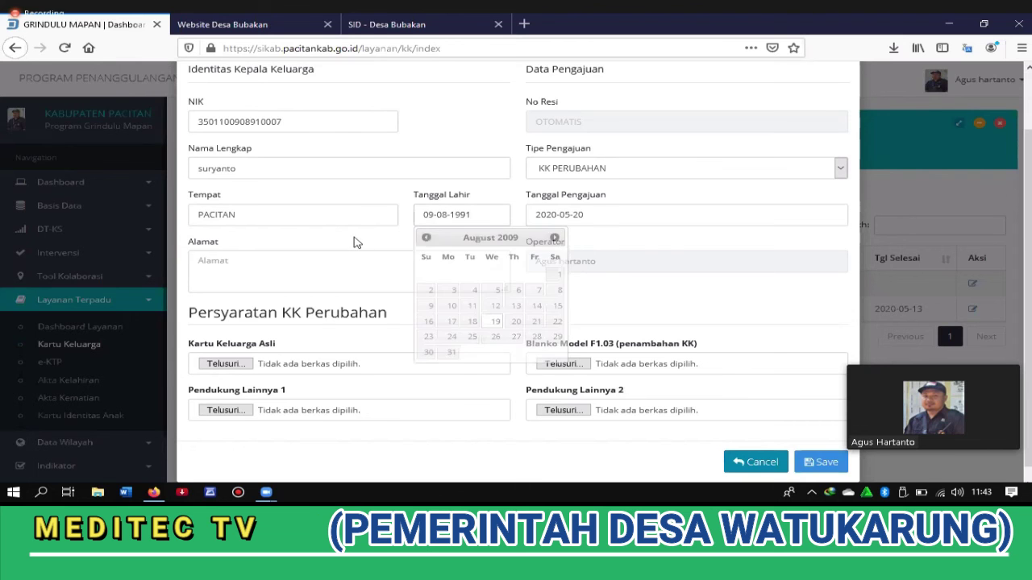
Type the household RT/RW and village address from the SID records into Alamat.
{"action": "left_click", "coordinate": [375, 256]}
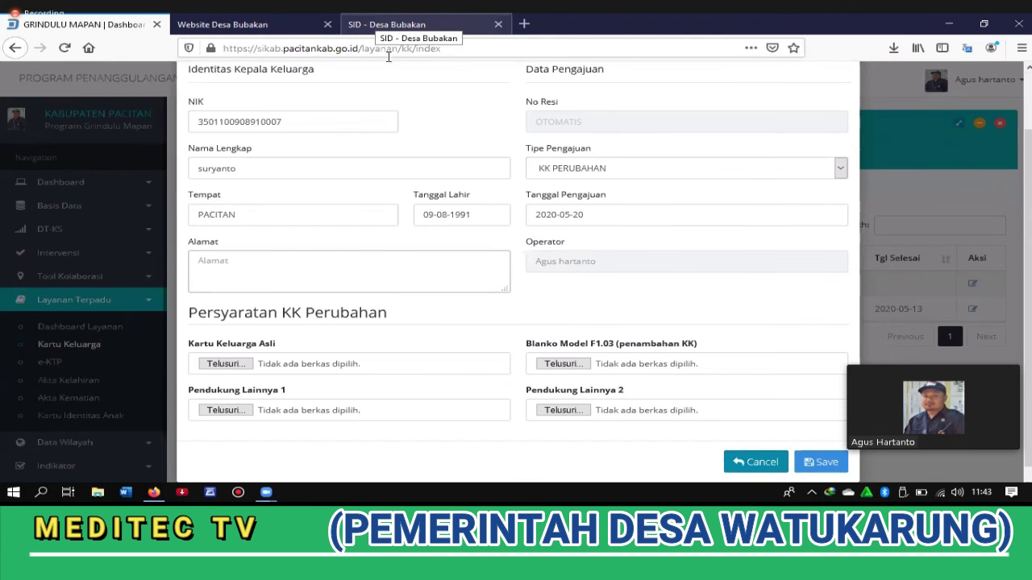
{"action": "left_click", "coordinate": [426, 30]}
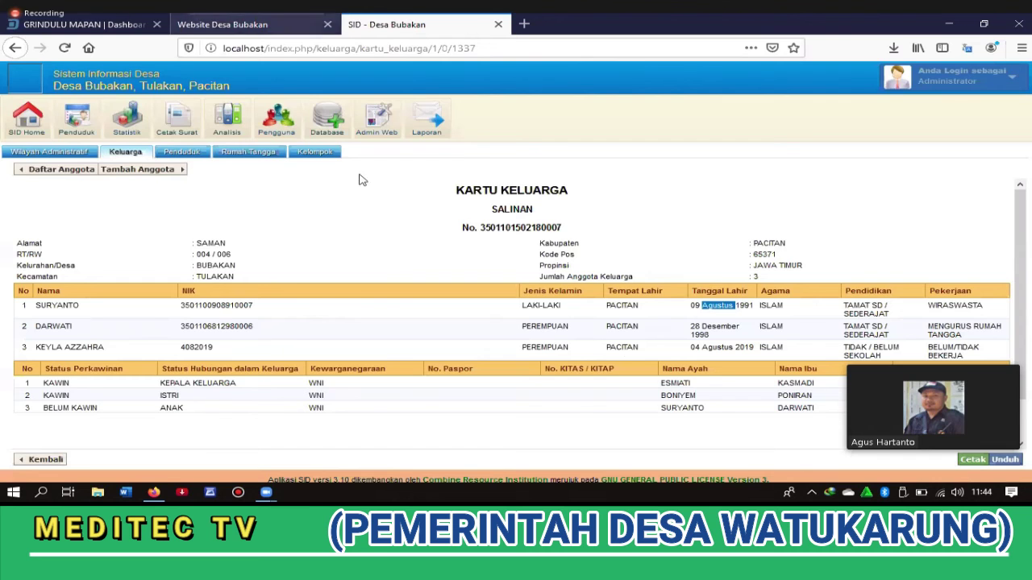
{"action": "left_click", "coordinate": [81, 20]}
{"action": "left_click", "coordinate": [380, 265]}
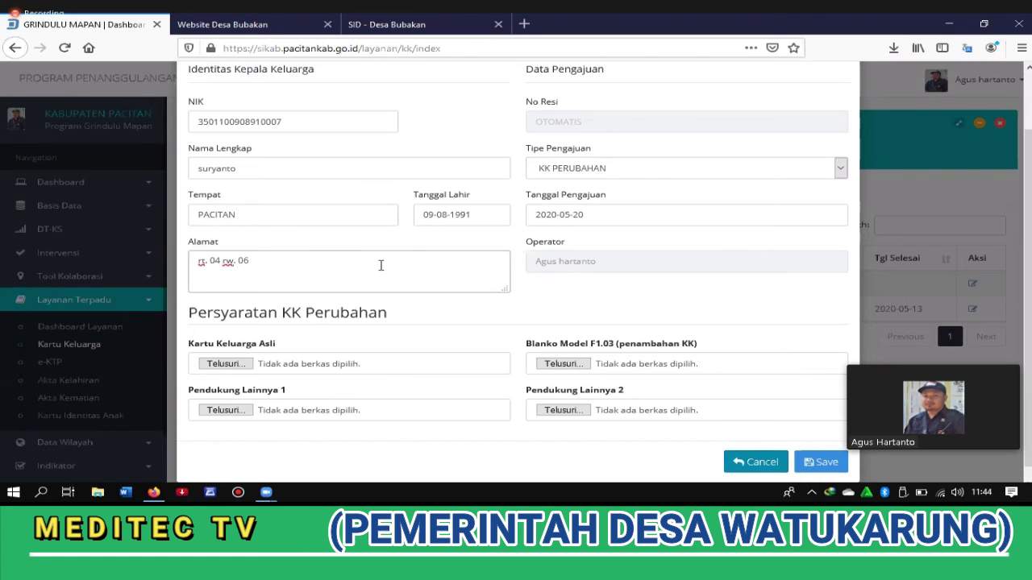
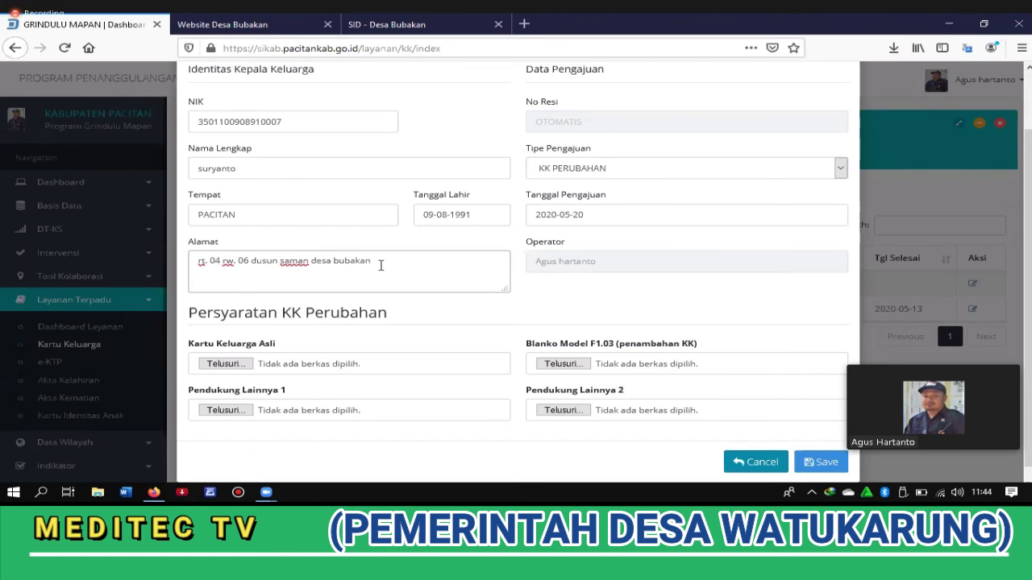
{"action": "scroll", "coordinate": [417, 240], "scroll_direction": "down", "scroll_amount": 1}
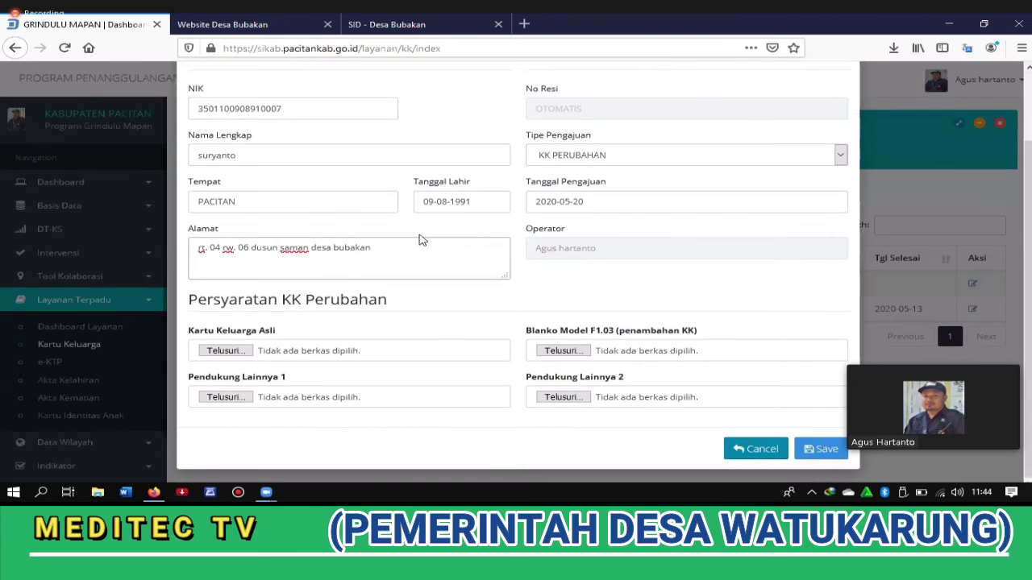
{"action": "left_click_drag", "start_coordinate": [190, 303], "coordinate": [388, 301]}
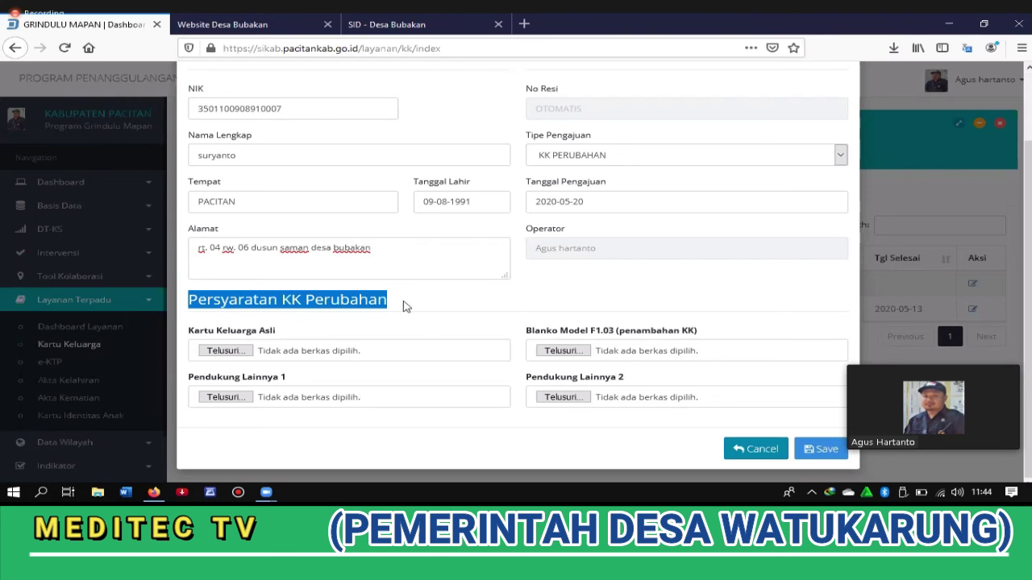
Attach kk.pdf from the resident's kk folder as Kartu Keluarga Asli, chatting 'tenang' meanwhile.
{"action": "left_click", "coordinate": [352, 335]}
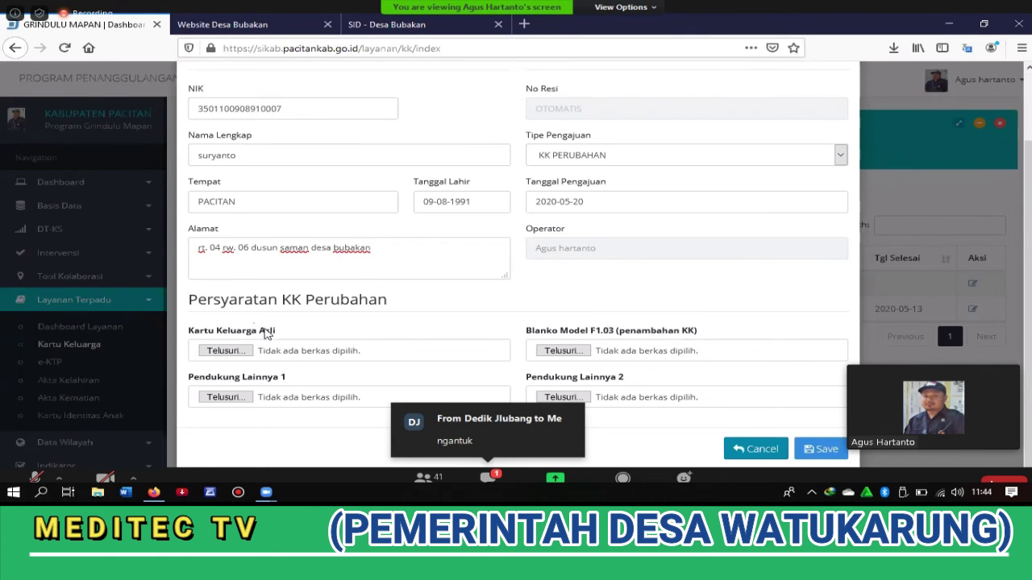
{"action": "key", "text": "alt+h"}
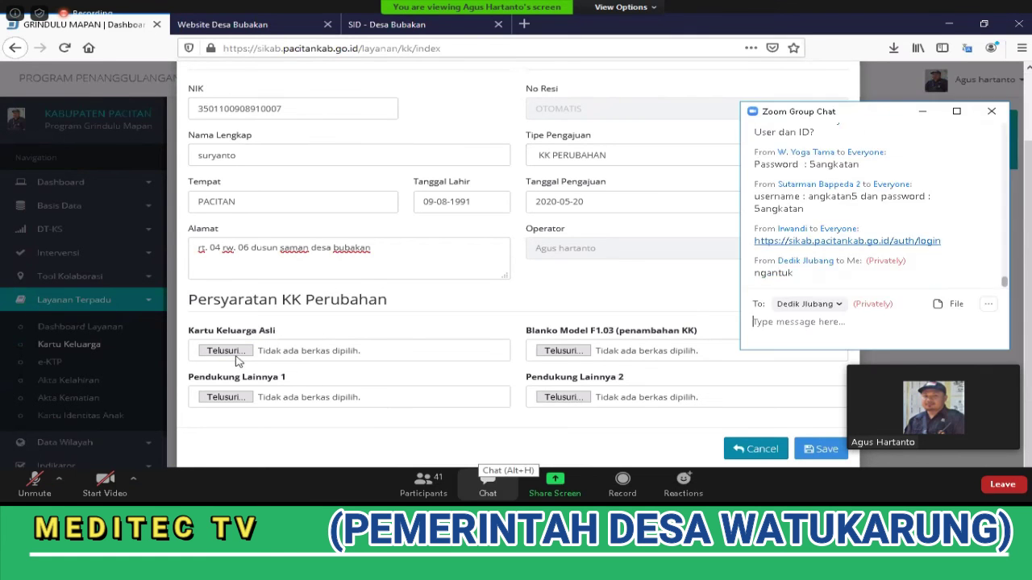
{"action": "left_click", "coordinate": [232, 352]}
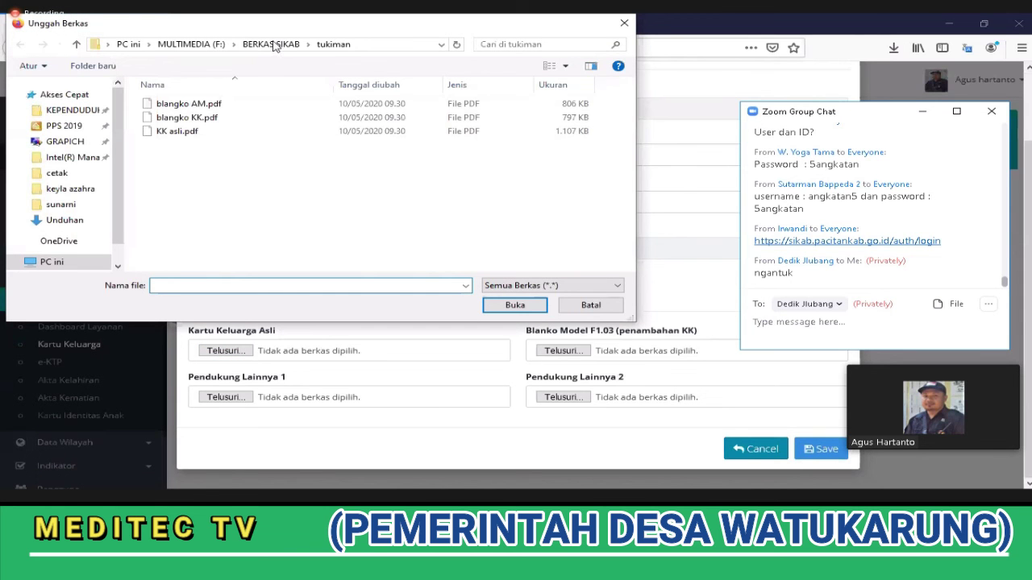
{"action": "key", "text": "alt+Up"}
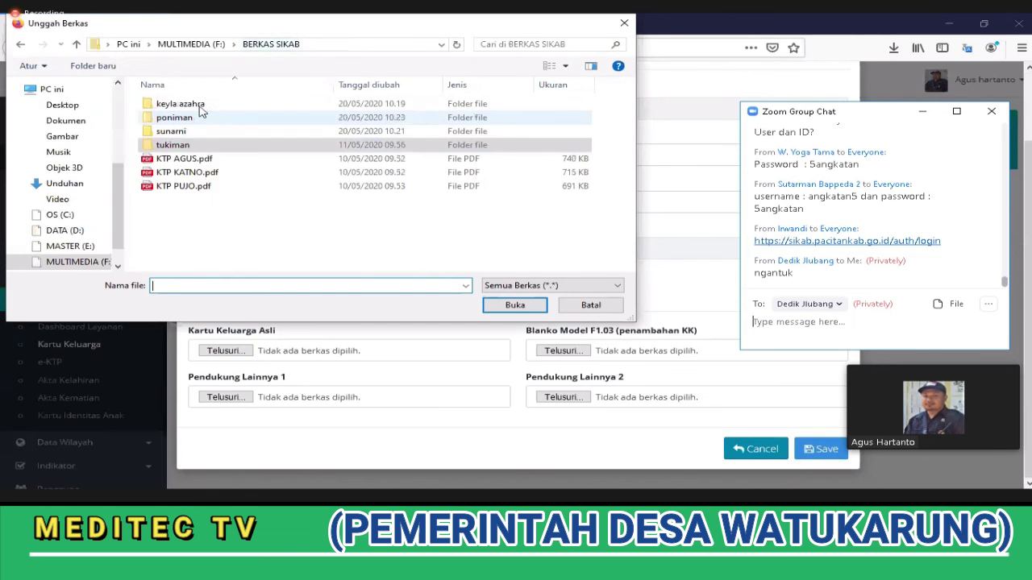
{"action": "double_click", "coordinate": [197, 113]}
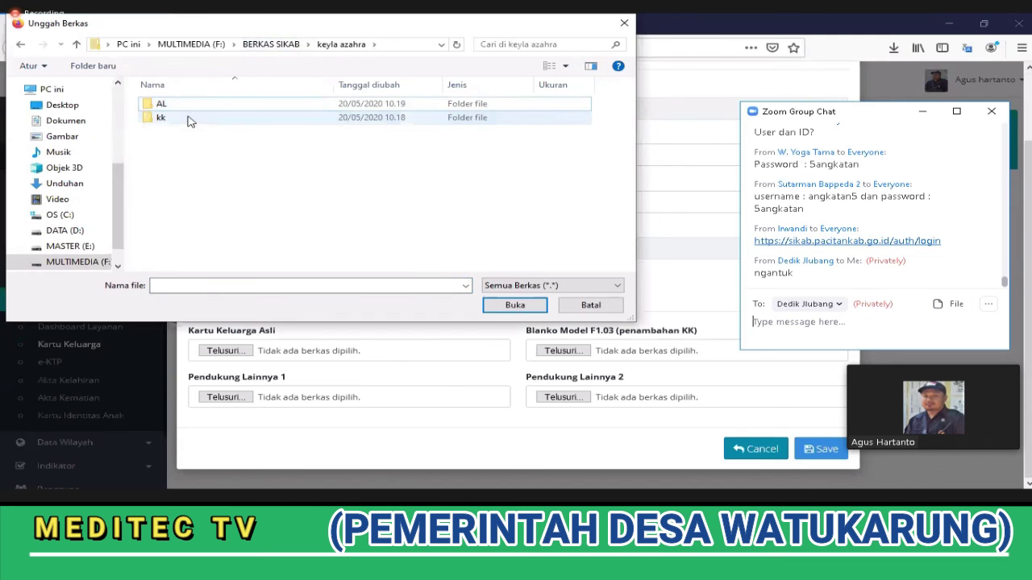
{"action": "double_click", "coordinate": [194, 120]}
{"action": "left_click", "coordinate": [183, 131]}
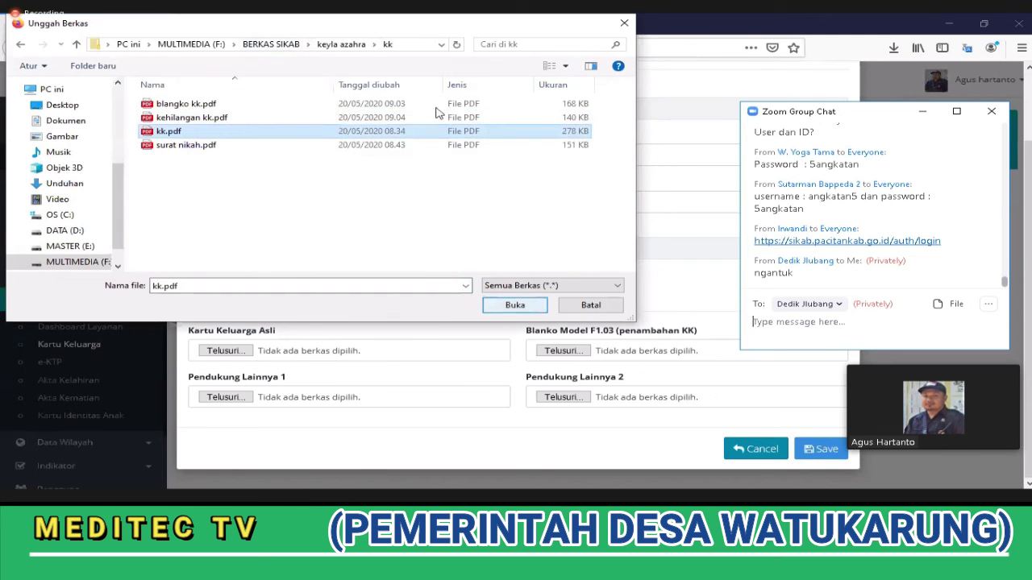
{"action": "type", "text": "i"}
{"action": "key", "text": "BackSpace"}
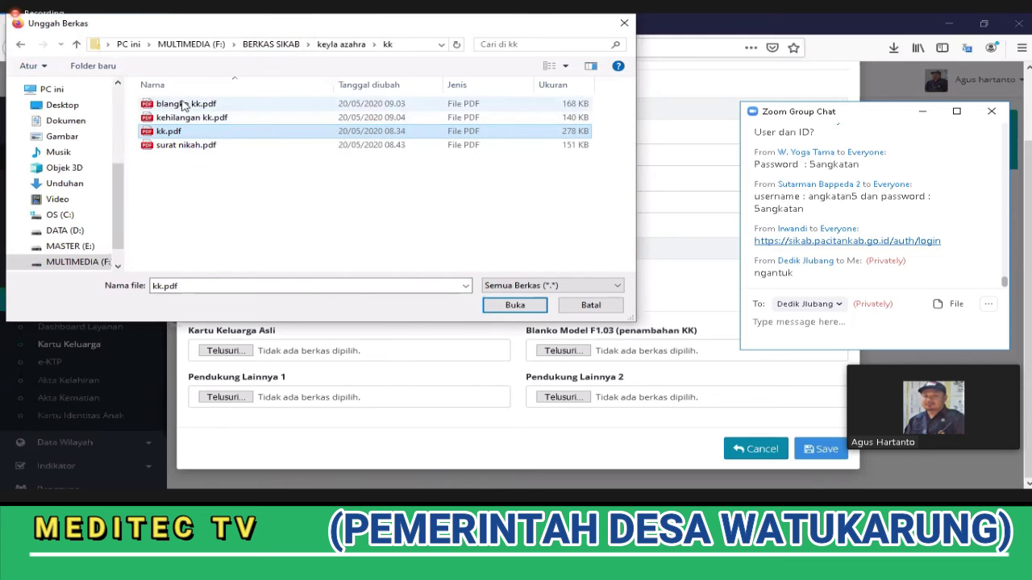
{"action": "type", "text": "tenang"}
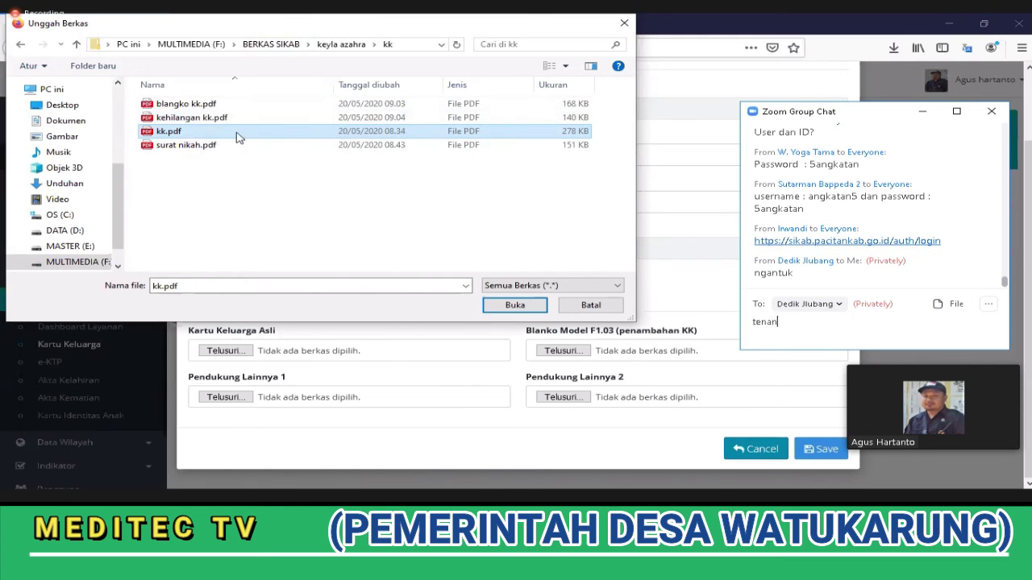
{"action": "left_click", "coordinate": [545, 307]}
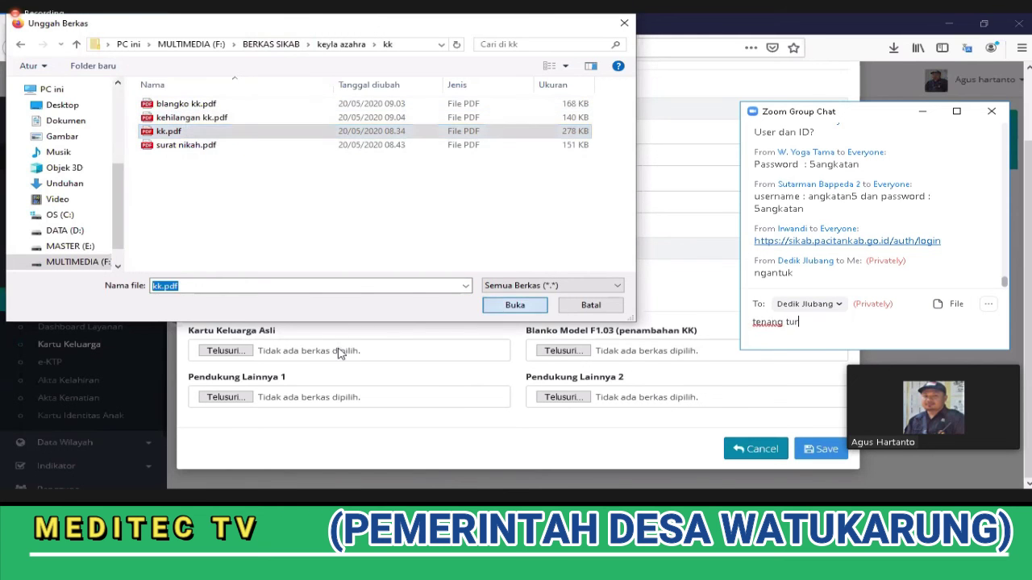
Attach blangko kk.pdf and surat nikah.pdf, then pick kehilangan kk.pdf for Pendukung Lainnya 2.
{"action": "type", "text": "turu gpp"}
{"action": "left_click", "coordinate": [569, 353]}
{"action": "type", "text": "wis tak re"}
{"action": "left_click", "coordinate": [185, 104]}
{"action": "left_click", "coordinate": [514, 305]}
{"action": "type", "text": "kam kabeh"}
{"action": "left_click", "coordinate": [211, 398]}
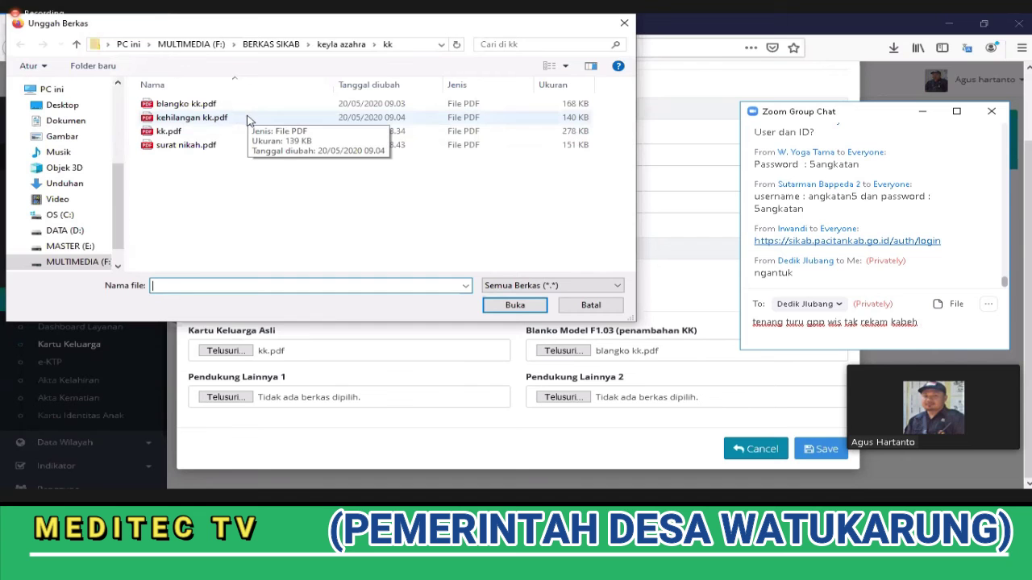
{"action": "key", "text": "Return"}
{"action": "left_click", "coordinate": [205, 145]}
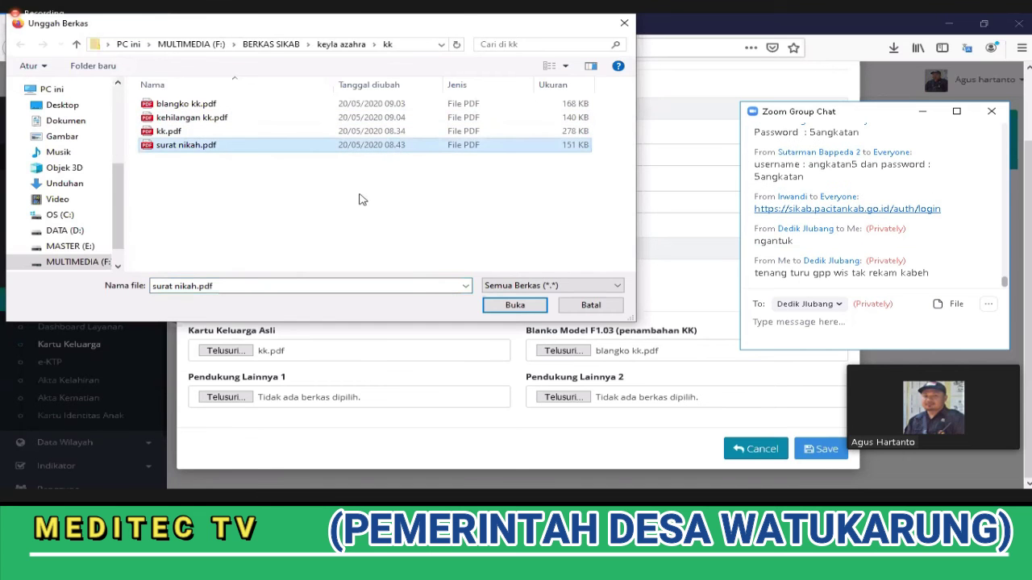
{"action": "left_click", "coordinate": [517, 310]}
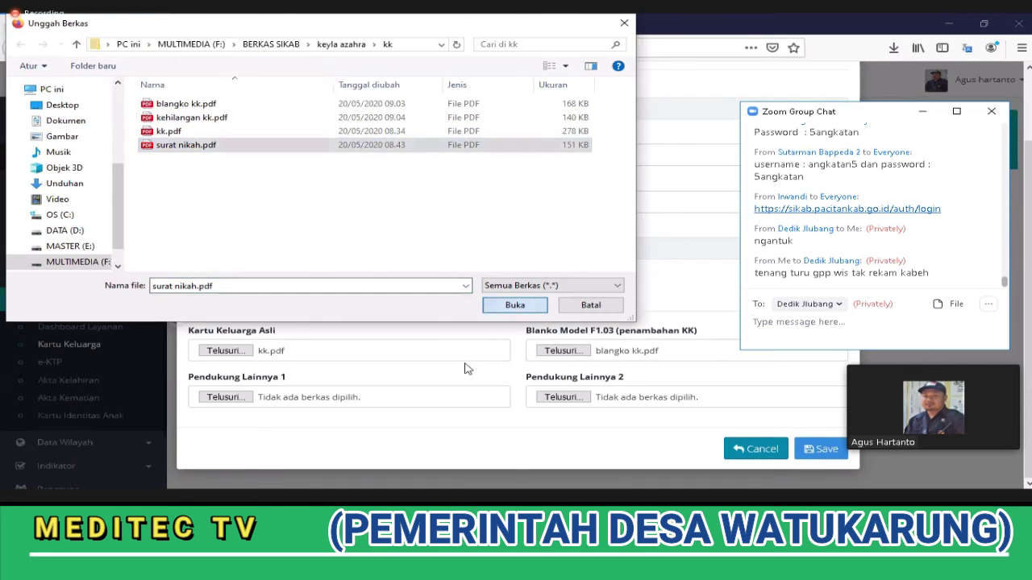
{"action": "left_click", "coordinate": [561, 398]}
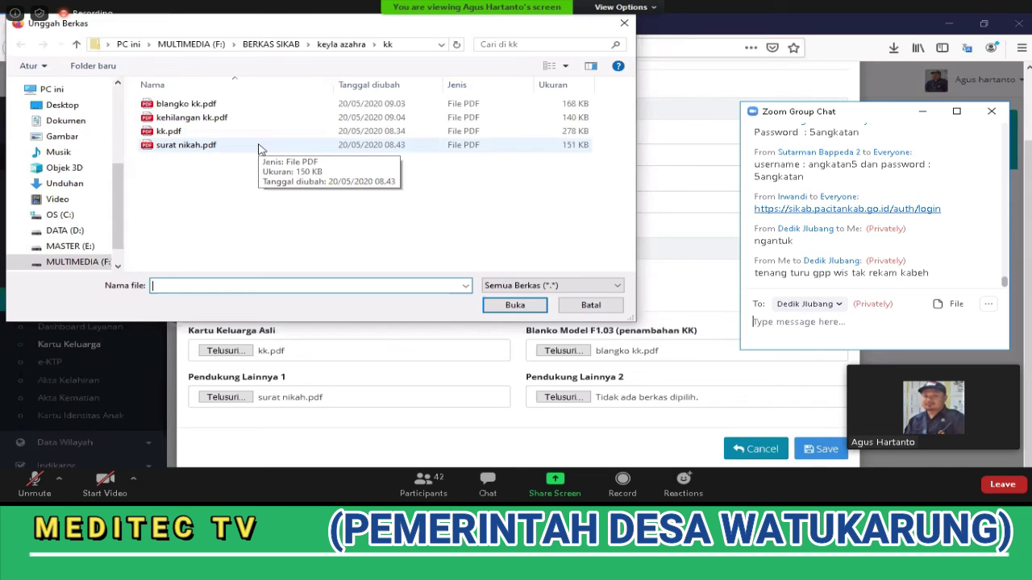
{"action": "left_click", "coordinate": [192, 117]}
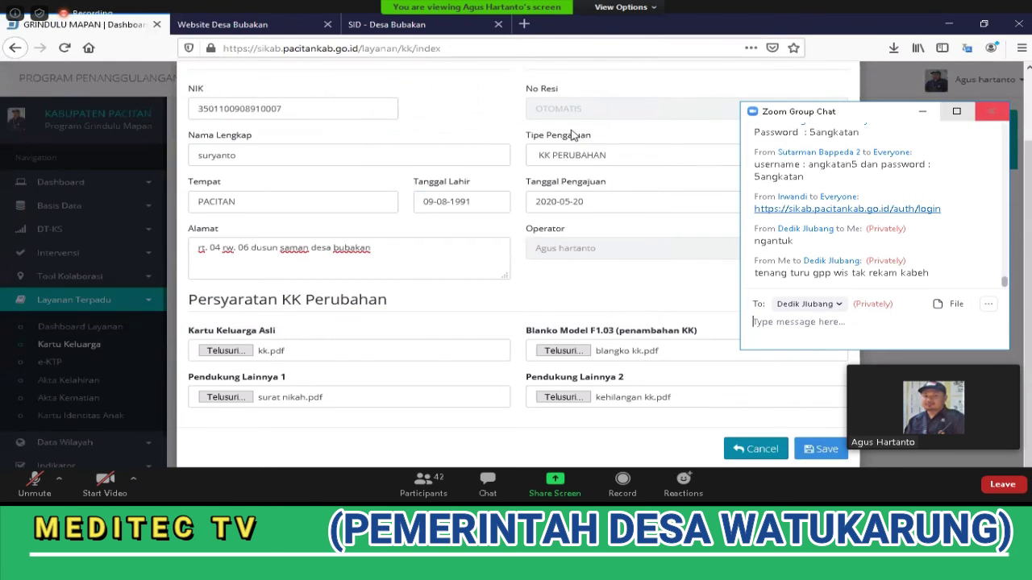
Close the chat, dismiss the save success message, and post 'oce tak upload di dhanel' in chat.
{"action": "left_click", "coordinate": [992, 111]}
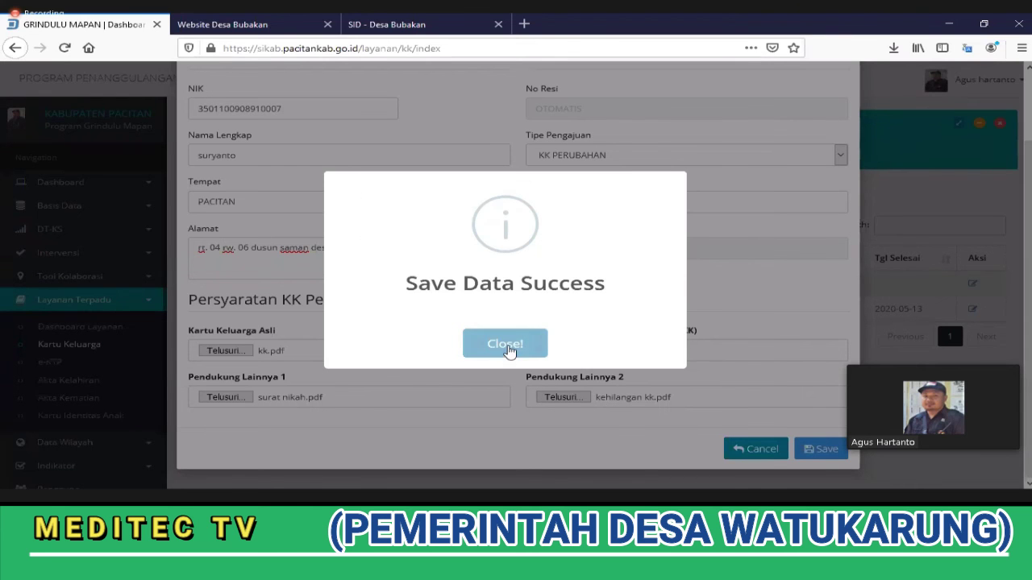
{"action": "left_click", "coordinate": [542, 346]}
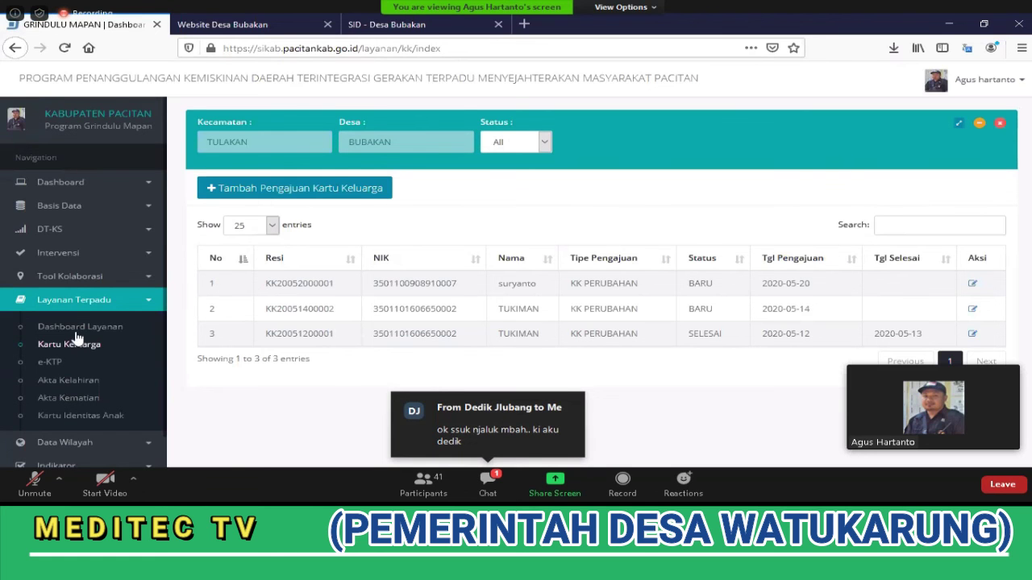
{"action": "scroll", "coordinate": [75, 305], "scroll_direction": "down", "scroll_amount": 2}
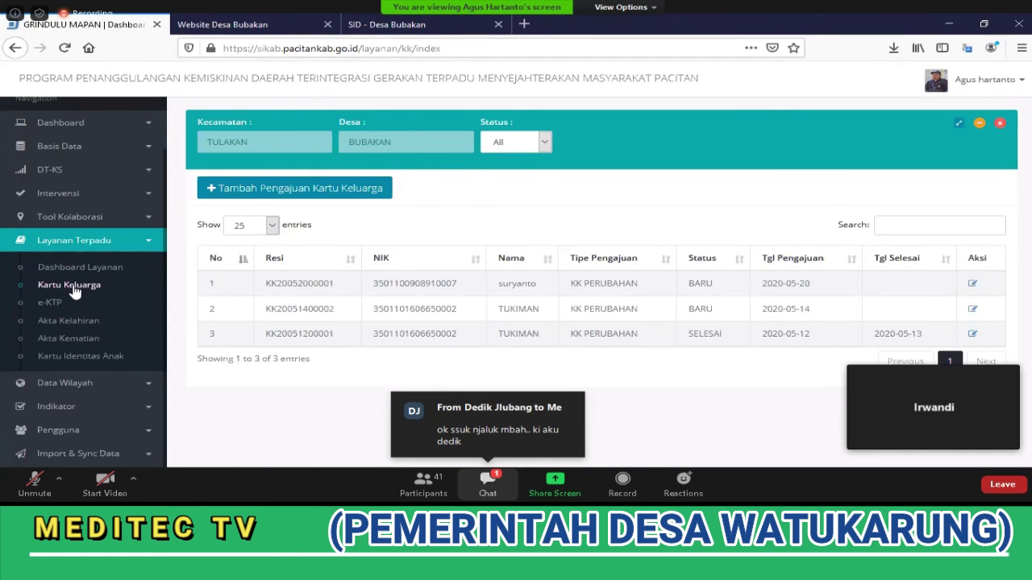
{"action": "left_click", "coordinate": [487, 484]}
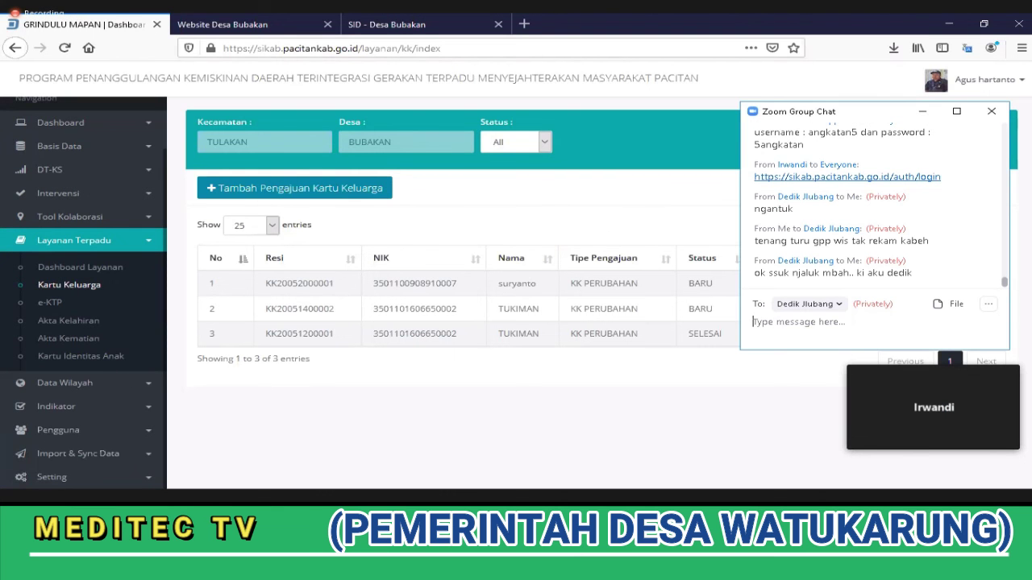
{"action": "type", "text": "oce "}
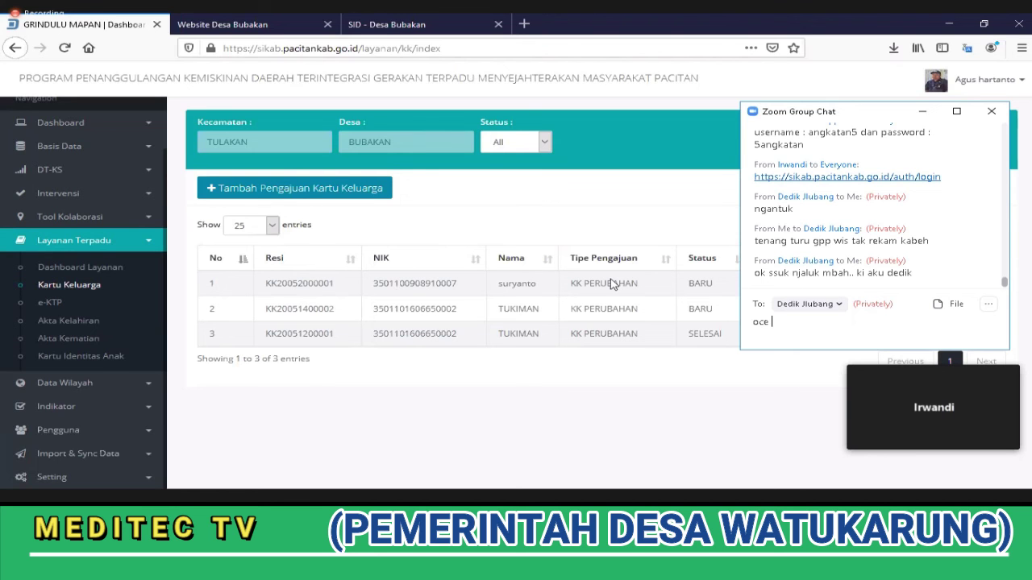
{"action": "type", "text": "tak upl"}
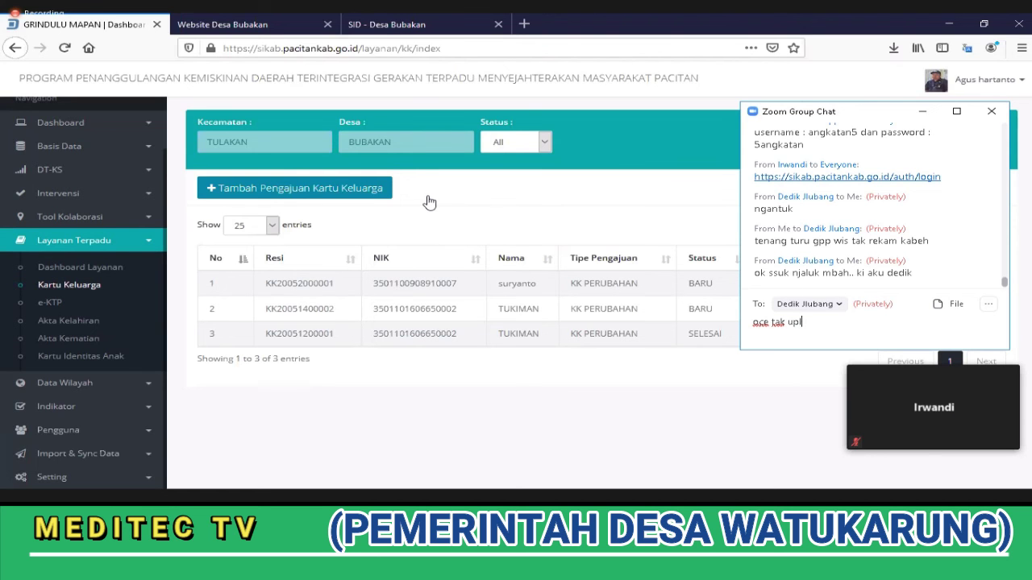
{"action": "type", "text": "oad di "}
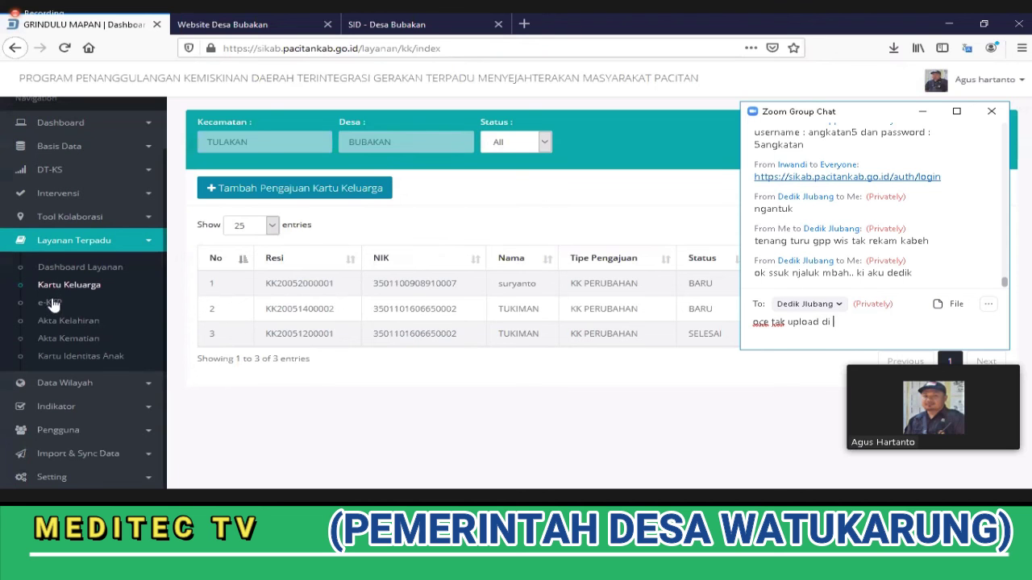
{"action": "type", "text": "dhanel"}
Start a new submission from the e-KTP list while sending 'you tube ku ting gal lihat nanti' in chat.
{"action": "left_click", "coordinate": [51, 304]}
{"action": "type", "text": "yo"}
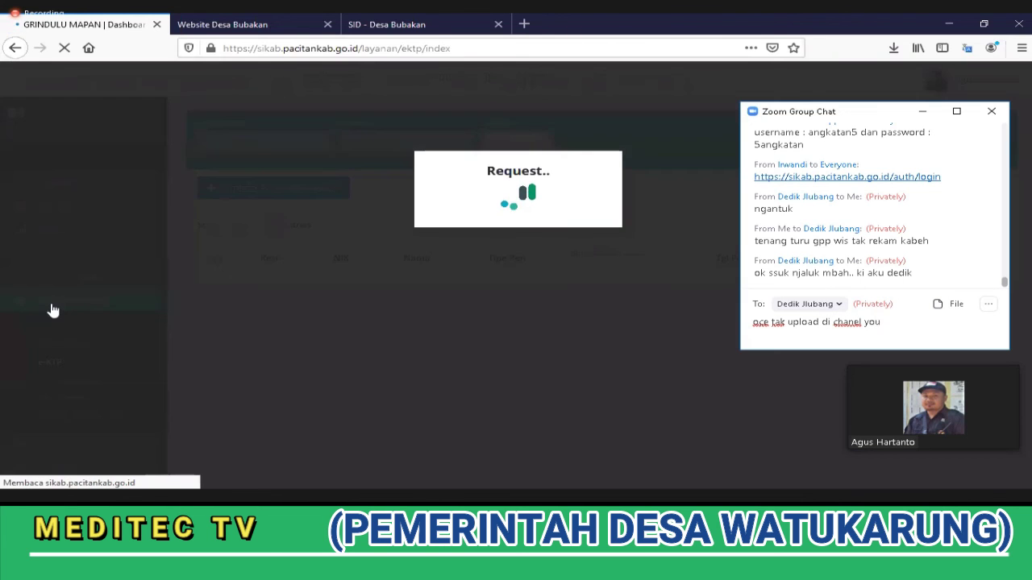
{"action": "type", "text": "ube ku"}
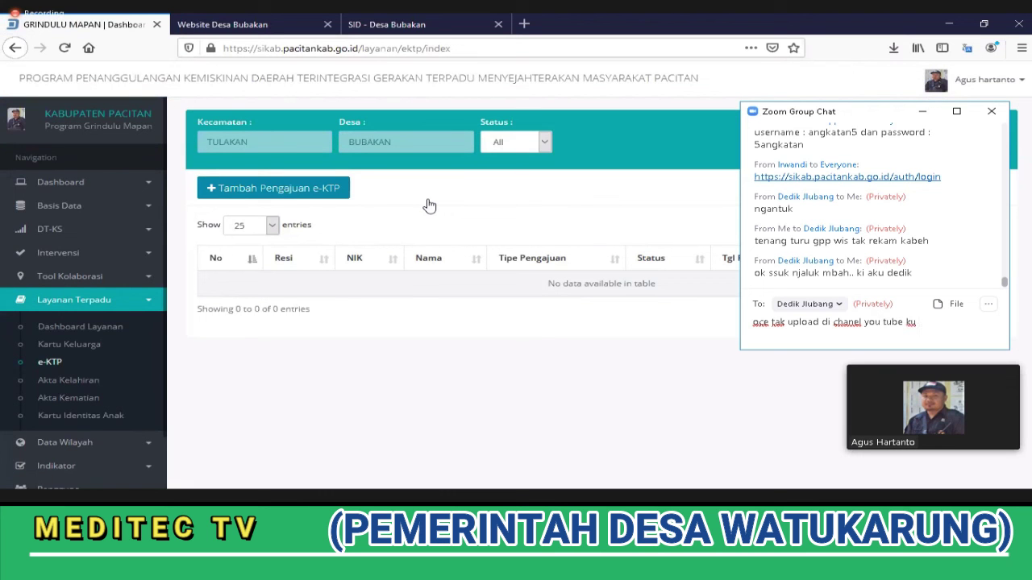
{"action": "type", "text": "tube ku ting"}
{"action": "left_click", "coordinate": [268, 199]}
{"action": "type", "text": "gal"}
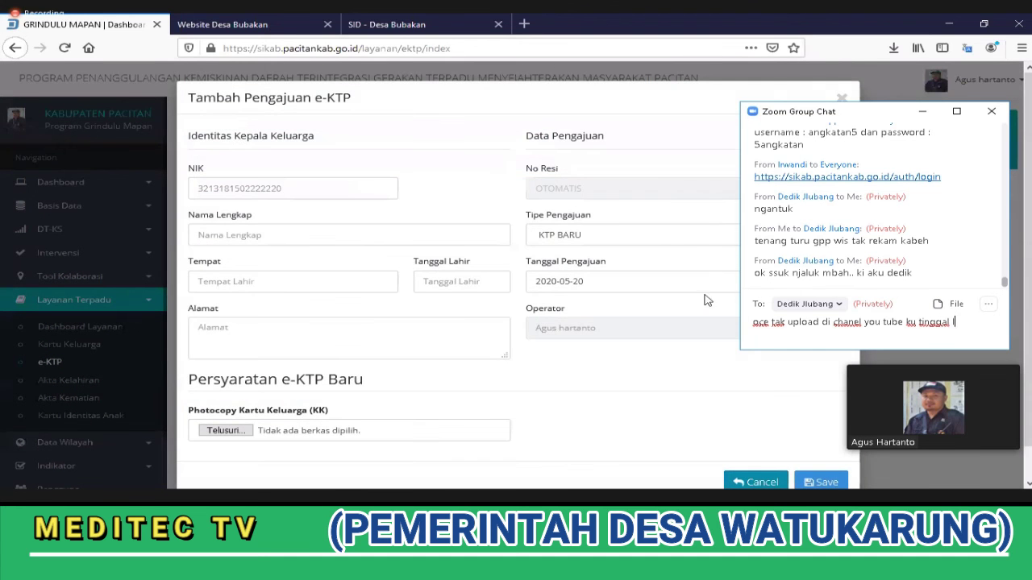
{"action": "type", "text": " lihat nanti"}
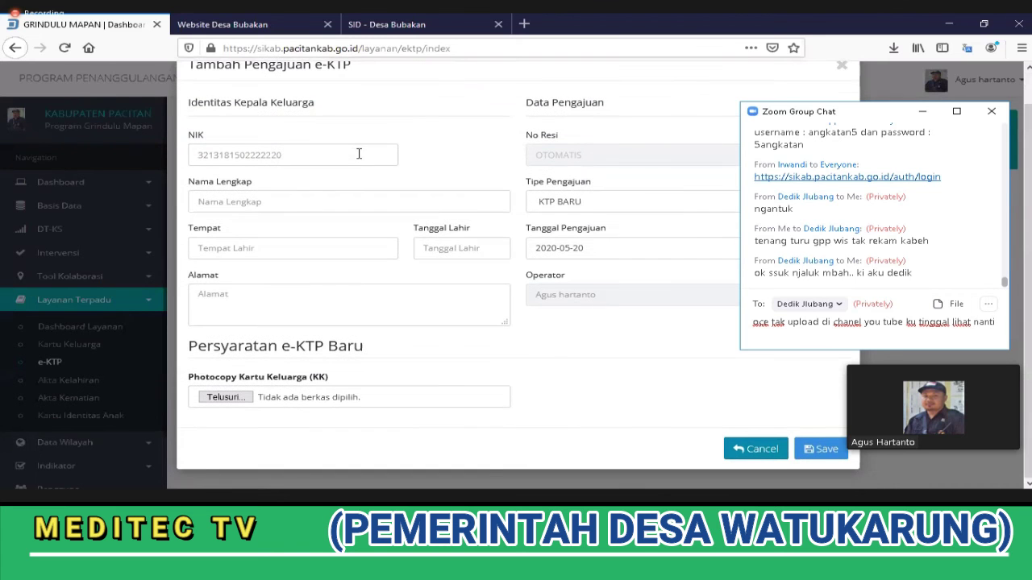
{"action": "key", "text": "Return"}
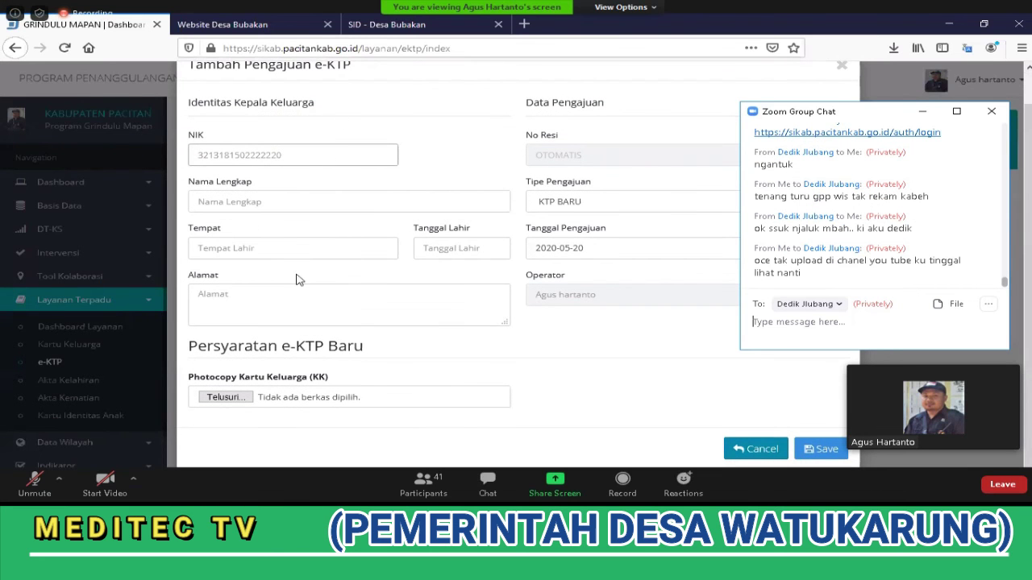
{"action": "key", "text": "alt+h"}
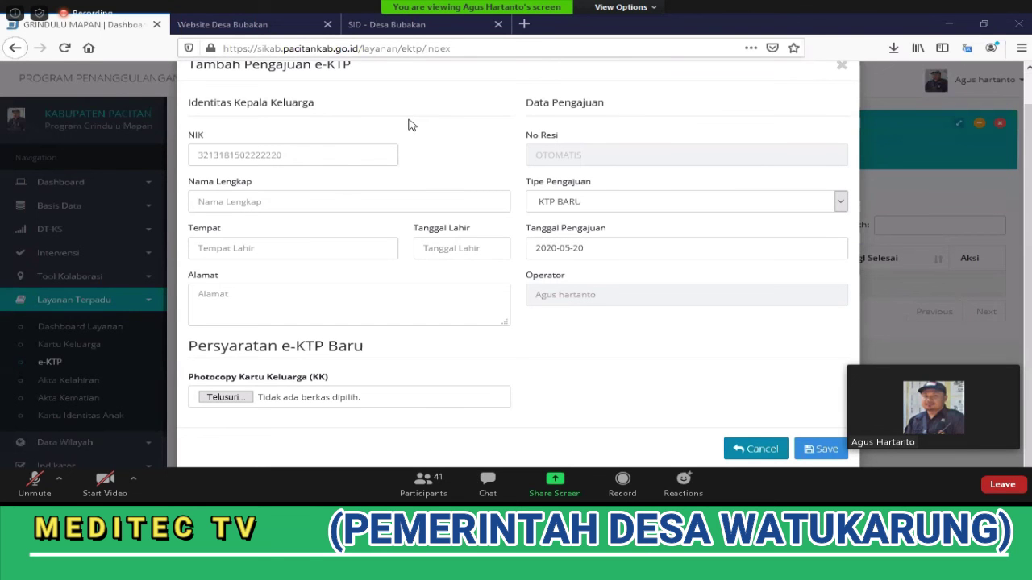
Copy the resident's NIK from her SID Kartu Keluarga record and paste it into the e-KTP NIK field.
{"action": "left_click", "coordinate": [387, 24]}
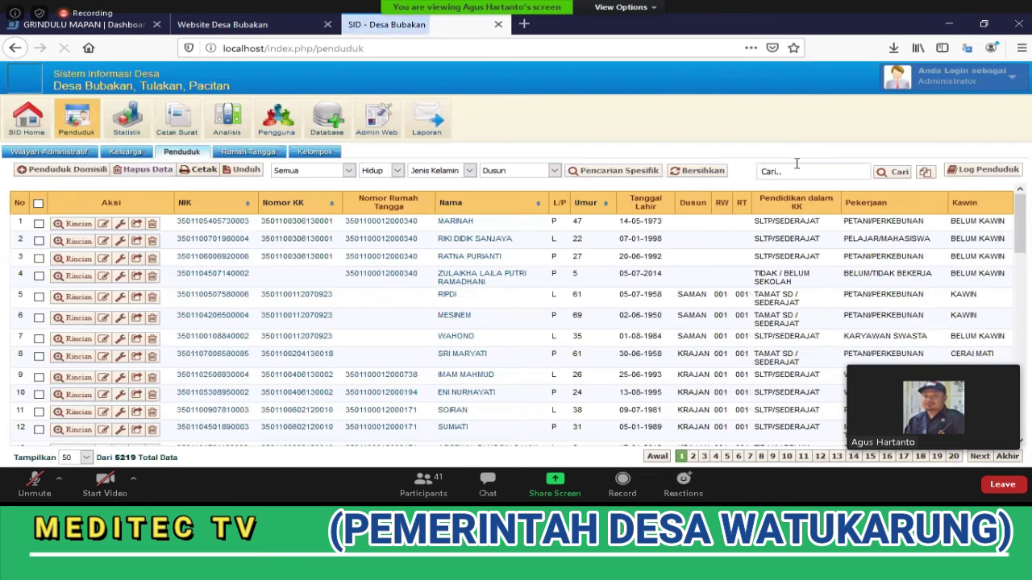
{"action": "key", "text": "Escape"}
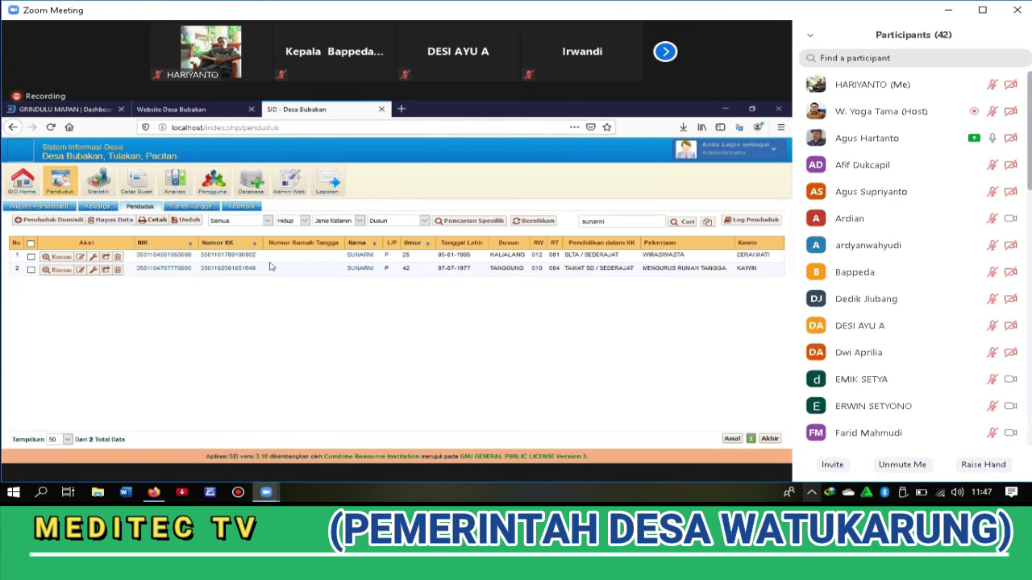
{"action": "left_click", "coordinate": [207, 256]}
{"action": "left_click_drag", "start_coordinate": [196, 323], "coordinate": [139, 323]}
{"action": "key", "text": "ctrl+c"}
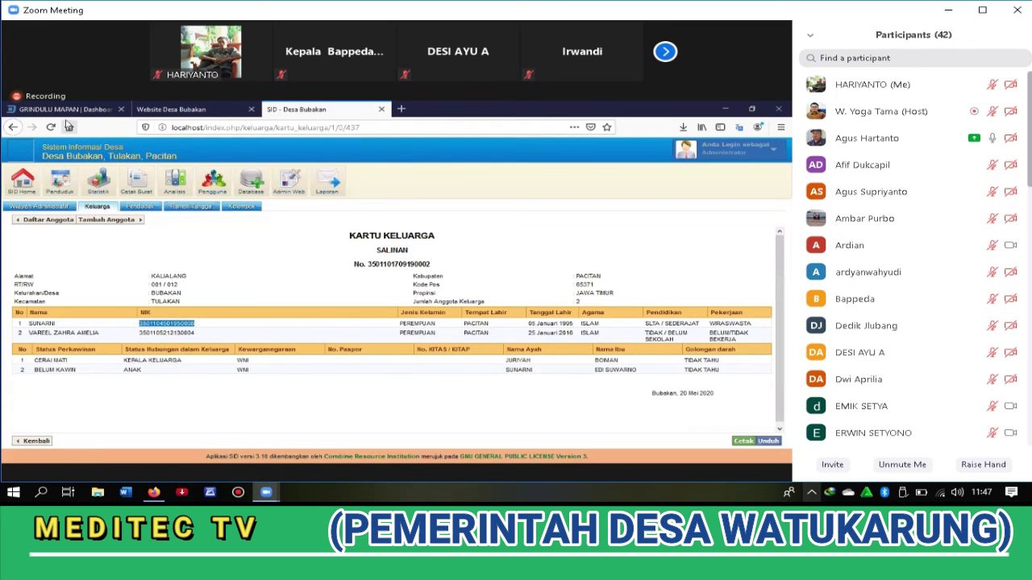
{"action": "left_click", "coordinate": [64, 108]}
{"action": "left_click", "coordinate": [220, 208]}
{"action": "key", "text": "ctrl+v"}
Enter the applicant's full name and choose PACITAN as her birthplace.
{"action": "left_click", "coordinate": [284, 242]}
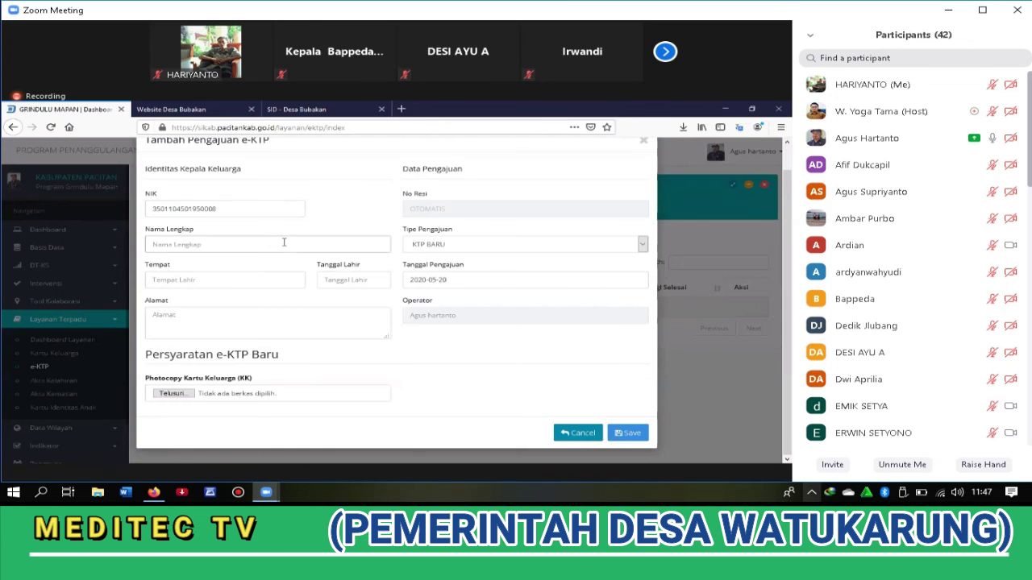
{"action": "key", "text": "Tab"}
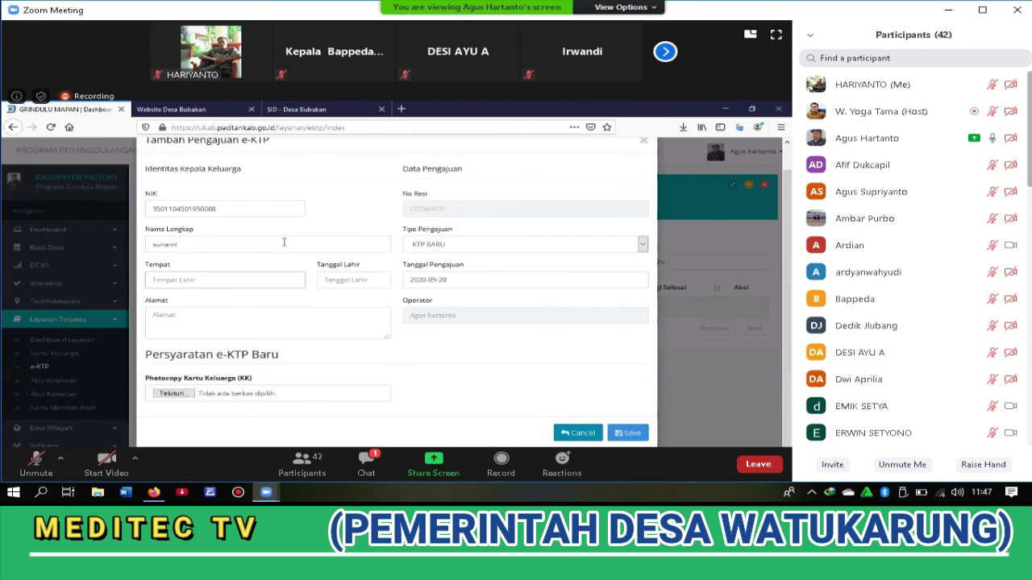
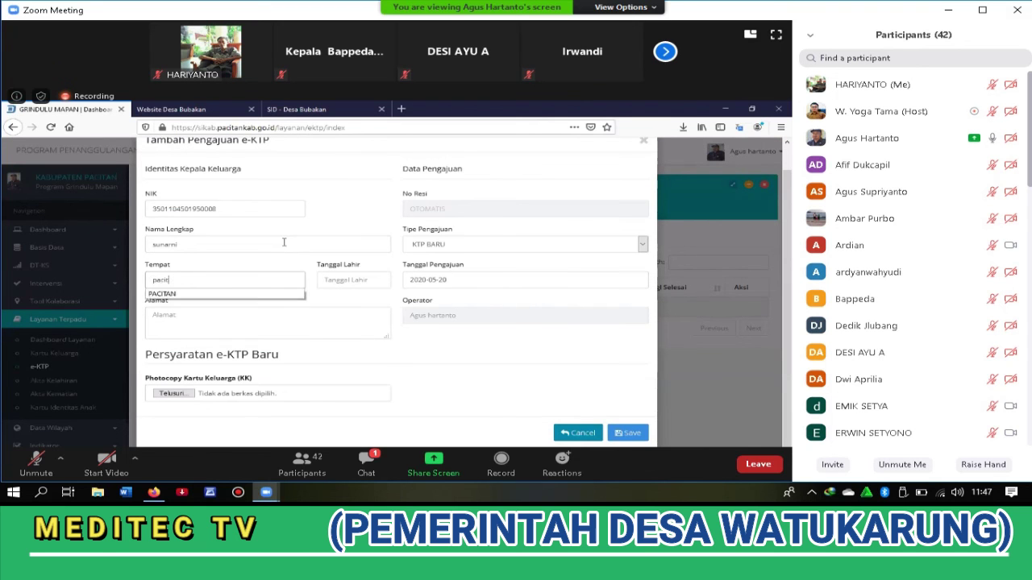
{"action": "key", "text": "Down"}
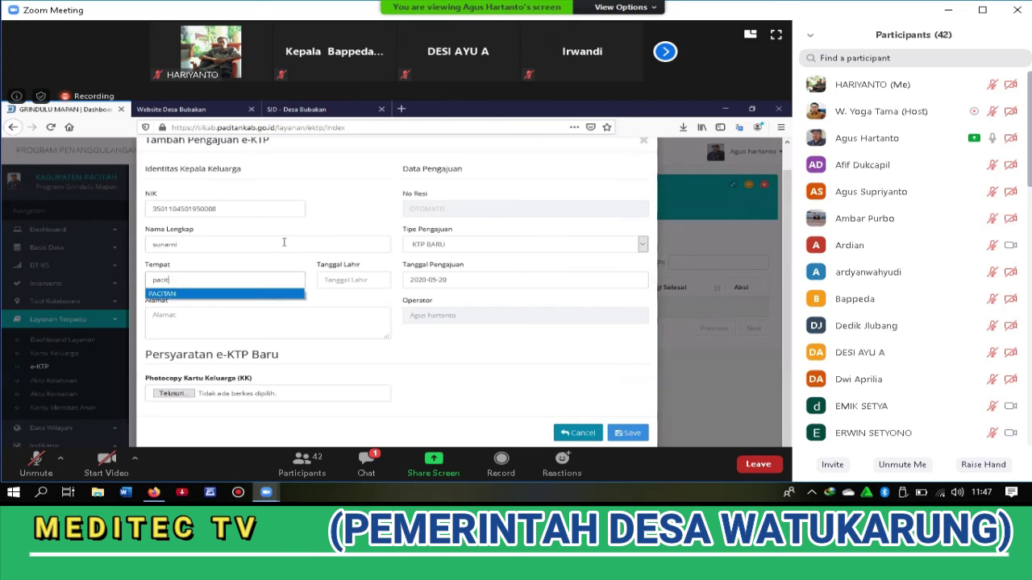
{"action": "key", "text": "Return"}
{"action": "key", "text": "Tab"}
Post 'MEDITEC TV chanel' and 'pasca iki rampung edit titil langsung upload' in the meeting chat.
{"action": "key", "text": "ctrl+3"}
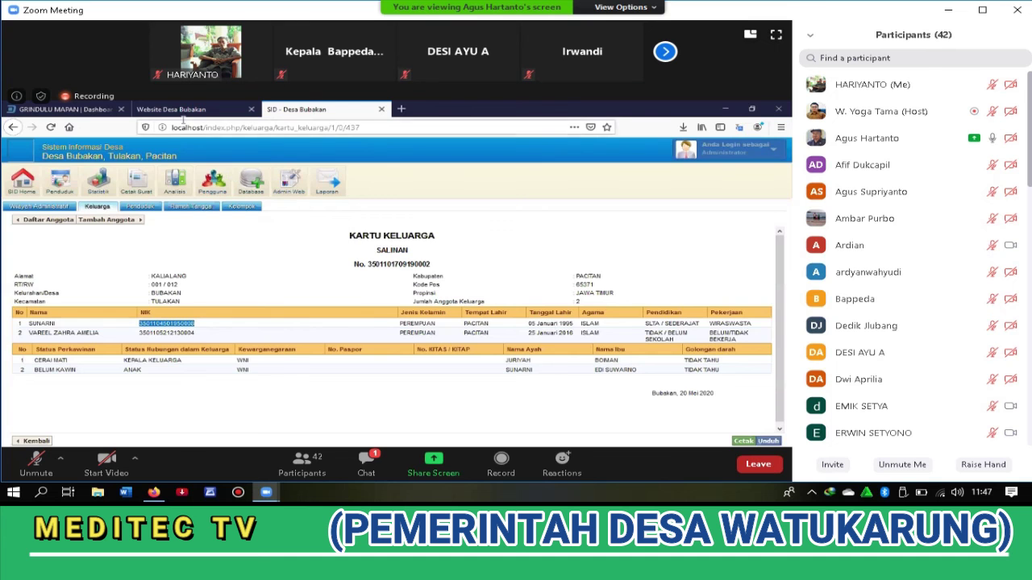
{"action": "left_click", "coordinate": [366, 461]}
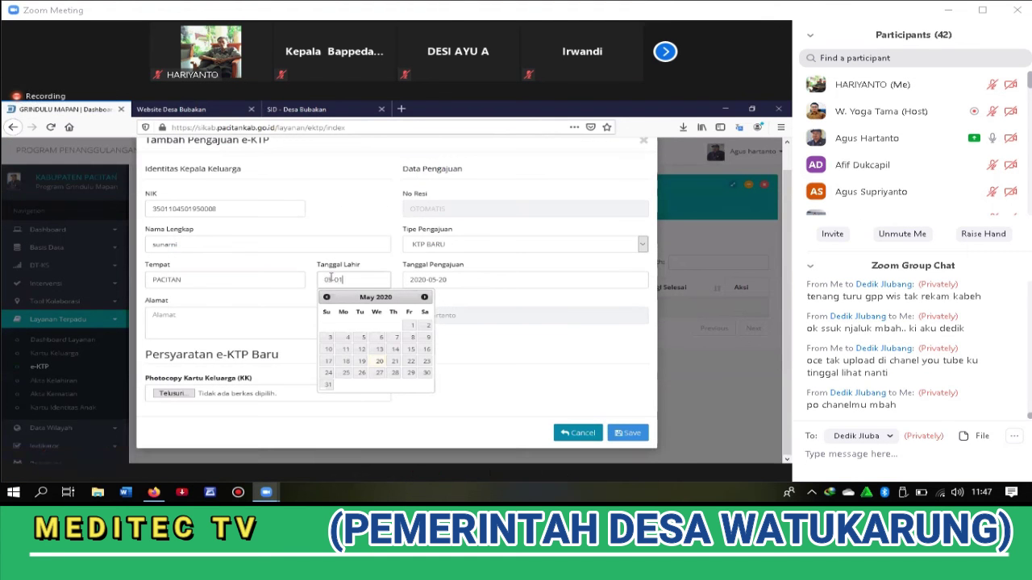
{"action": "type", "text": "M"}
{"action": "key", "text": "BackSpace"}
{"action": "type", "text": "MEDITEC "}
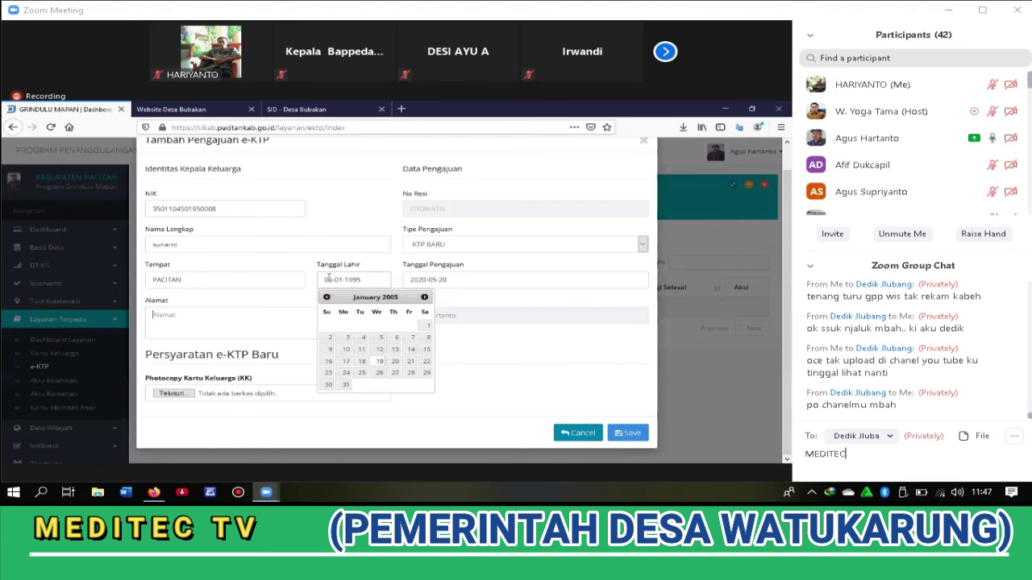
{"action": "type", "text": "TV"}
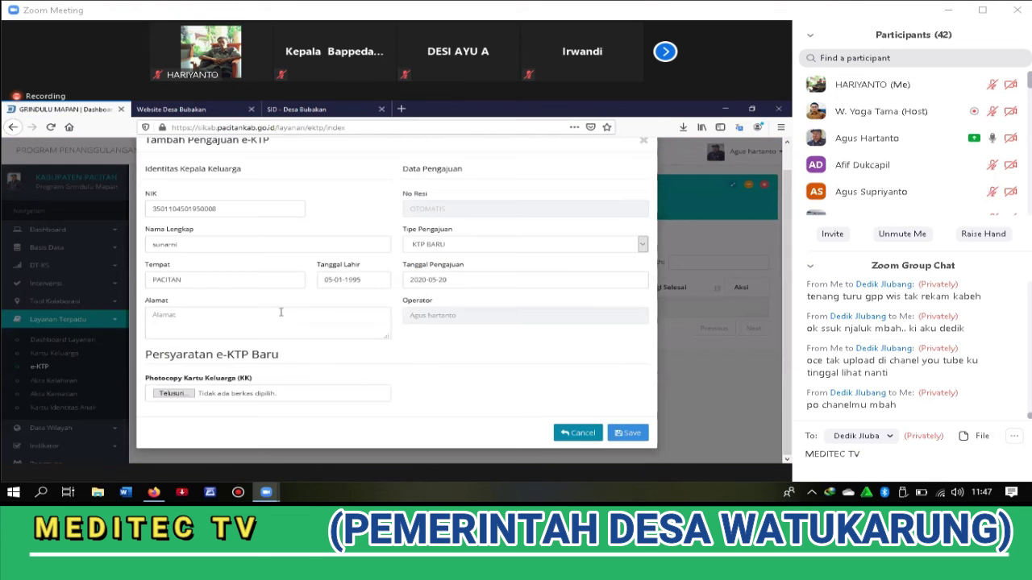
{"action": "type", "text": " chanel"}
{"action": "key", "text": "Return"}
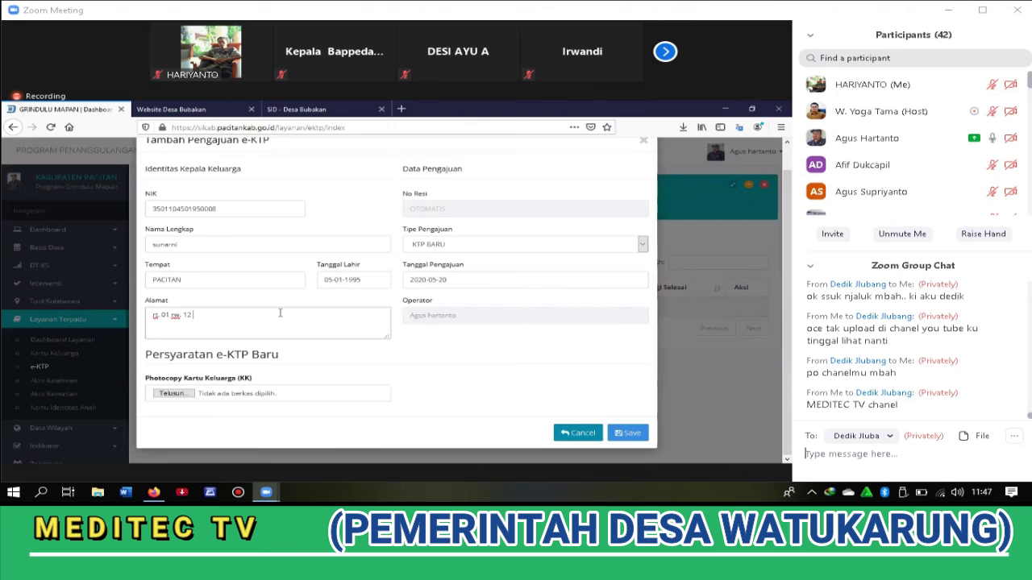
{"action": "type", "text": "pasca ik"}
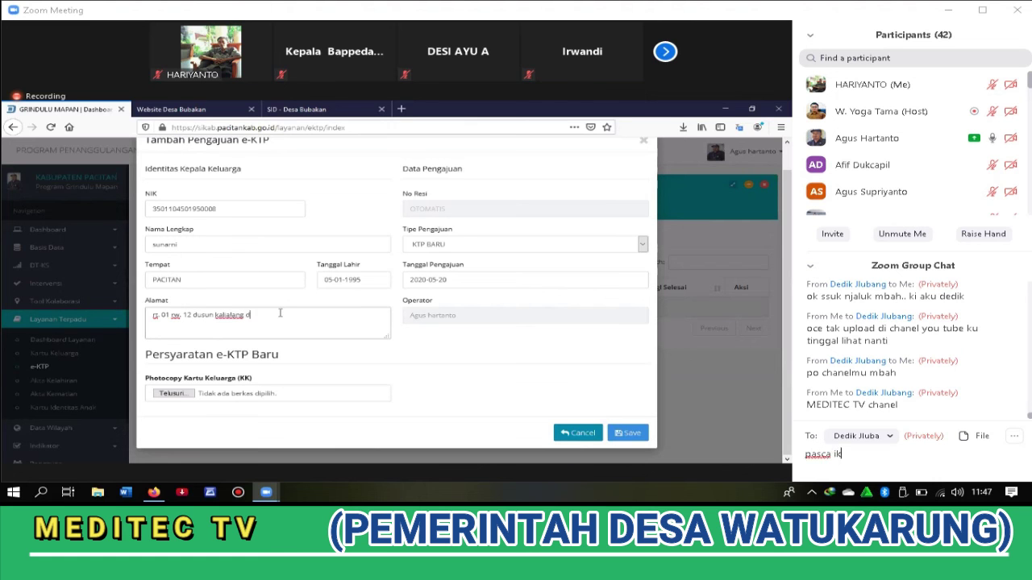
{"action": "type", "text": "i rampung ed"}
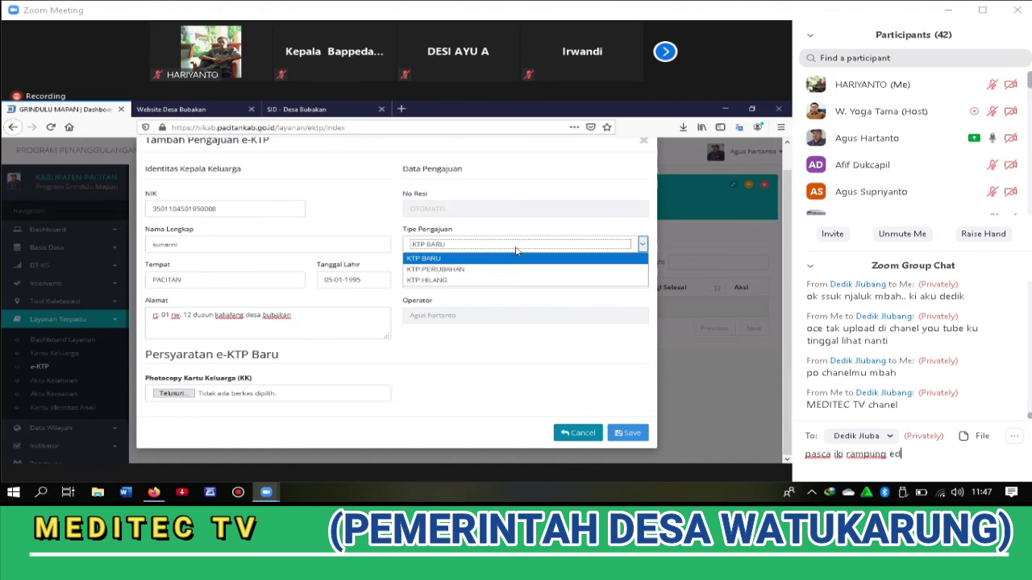
{"action": "type", "text": "it titil langsung upload"}
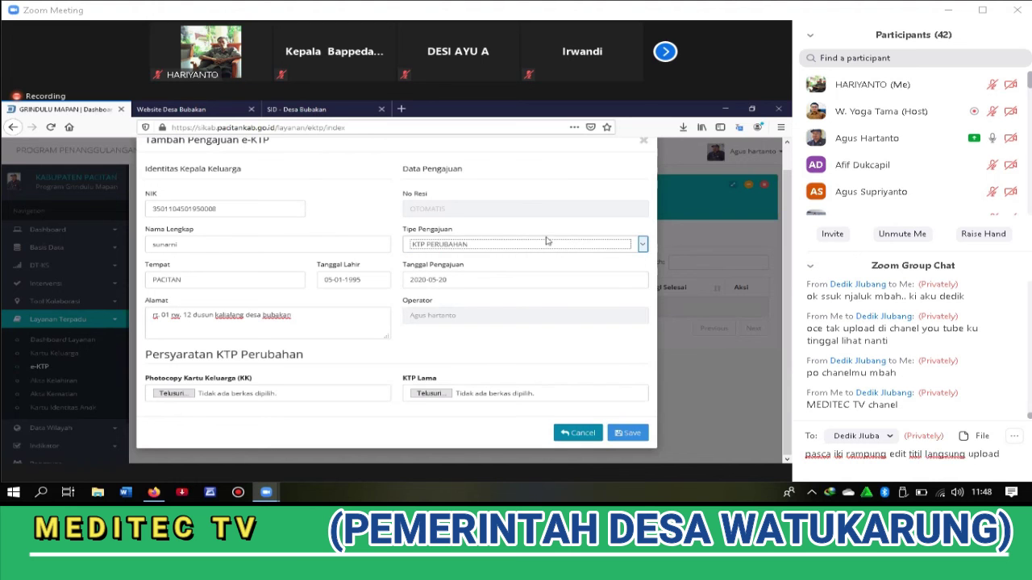
{"action": "key", "text": "Return"}
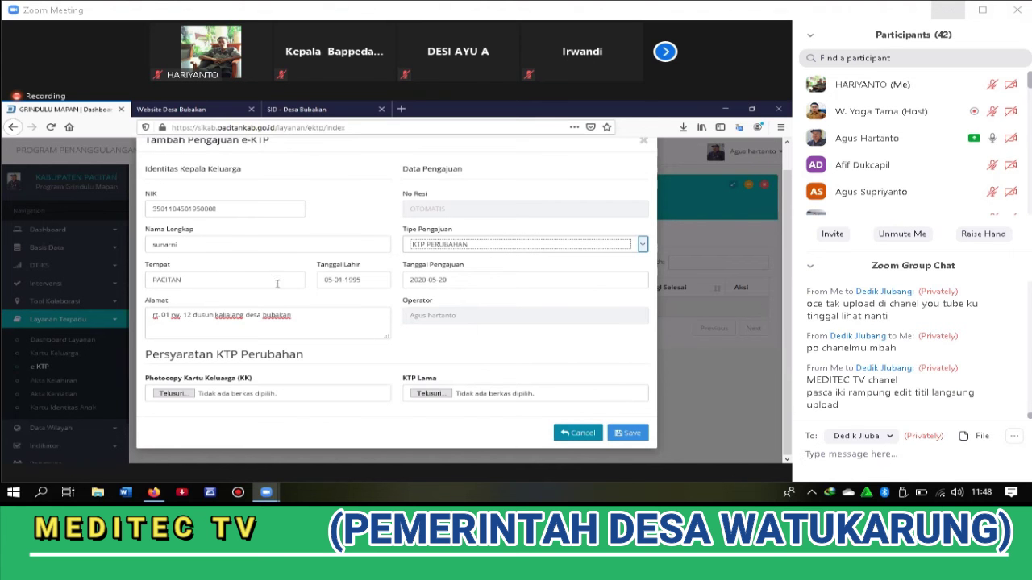
{"action": "left_click", "coordinate": [948, 10]}
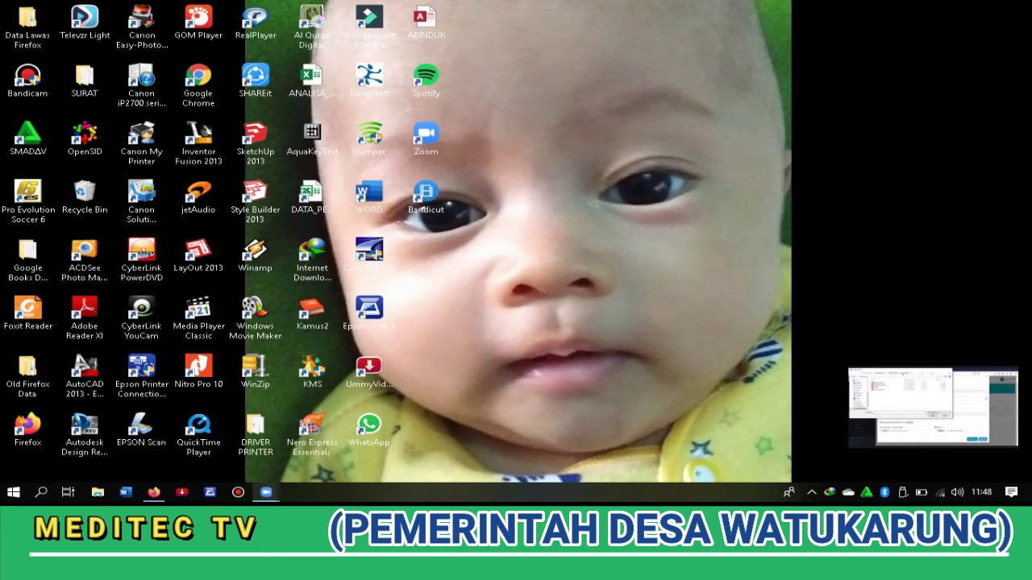
{"action": "mouse_move", "coordinate": [266, 492]}
{"action": "left_click", "coordinate": [187, 441]}
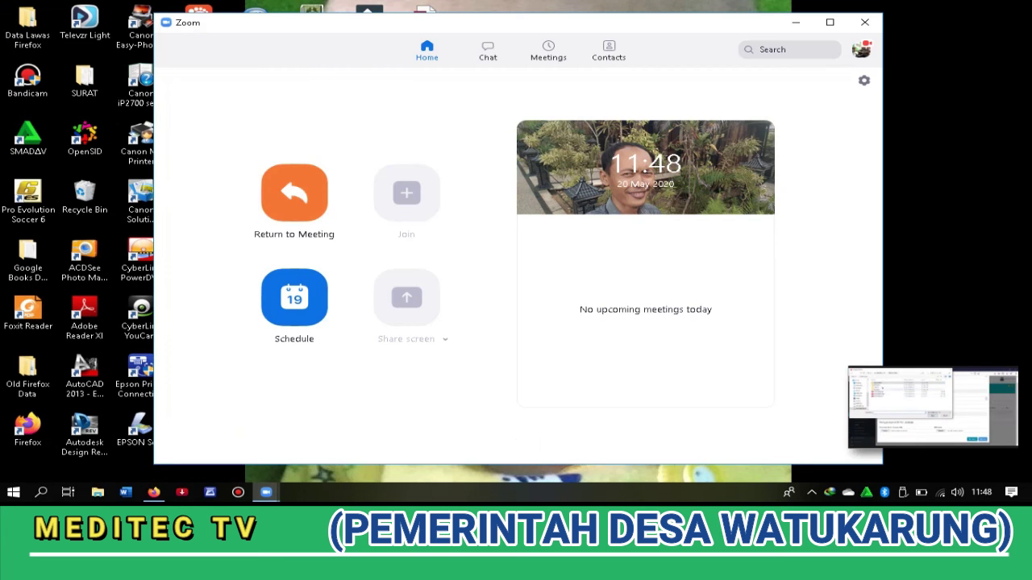
{"action": "mouse_move", "coordinate": [266, 491]}
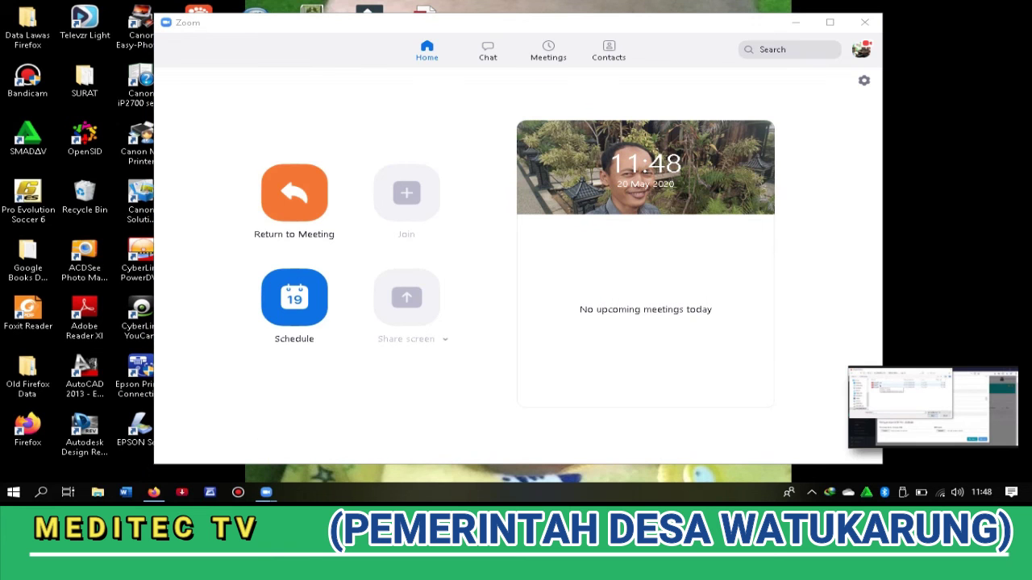
{"action": "left_click", "coordinate": [295, 193]}
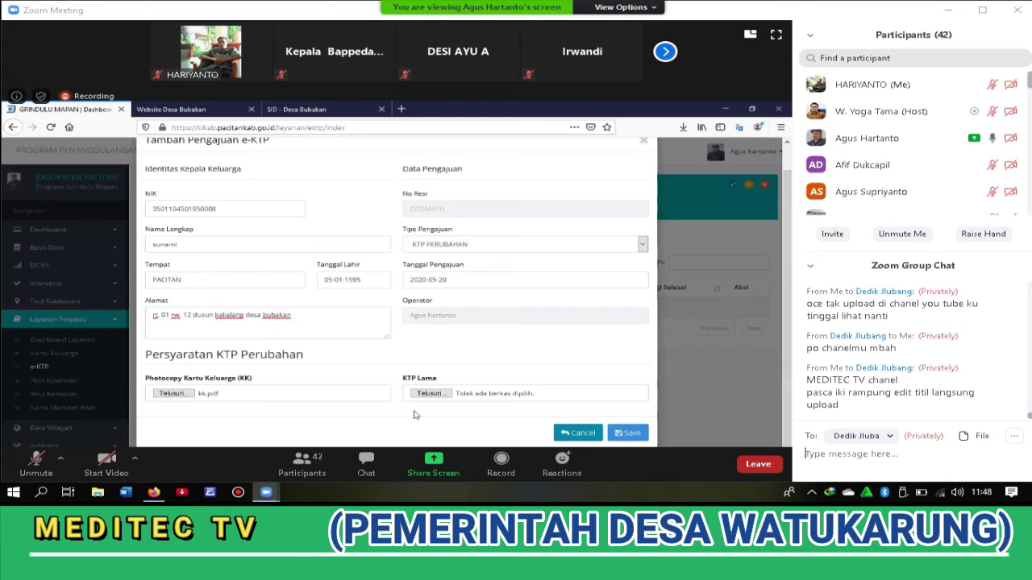
Attach ktp.pdf as KTP Lama, save the e-KTP request, and dismiss the confirmation.
{"action": "left_click", "coordinate": [775, 34]}
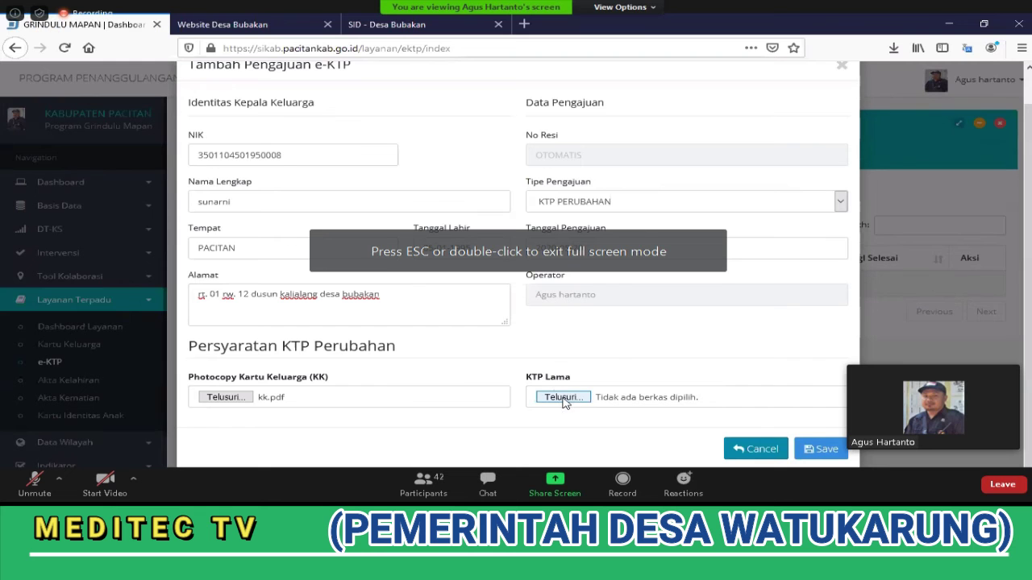
{"action": "left_click", "coordinate": [563, 397]}
{"action": "left_click", "coordinate": [184, 133]}
{"action": "key", "text": "Return"}
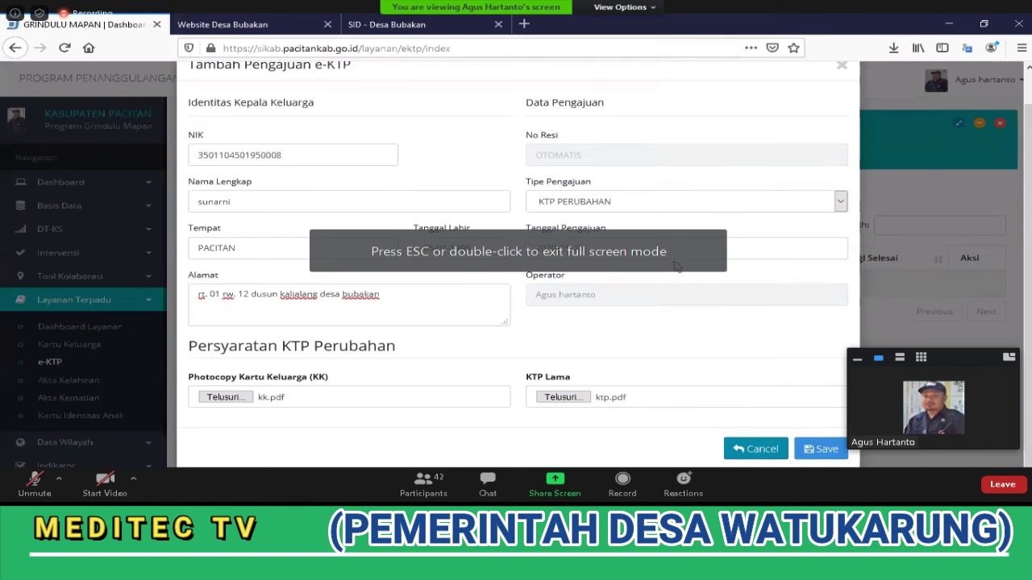
{"action": "scroll", "coordinate": [677, 265], "scroll_direction": "up", "scroll_amount": 1}
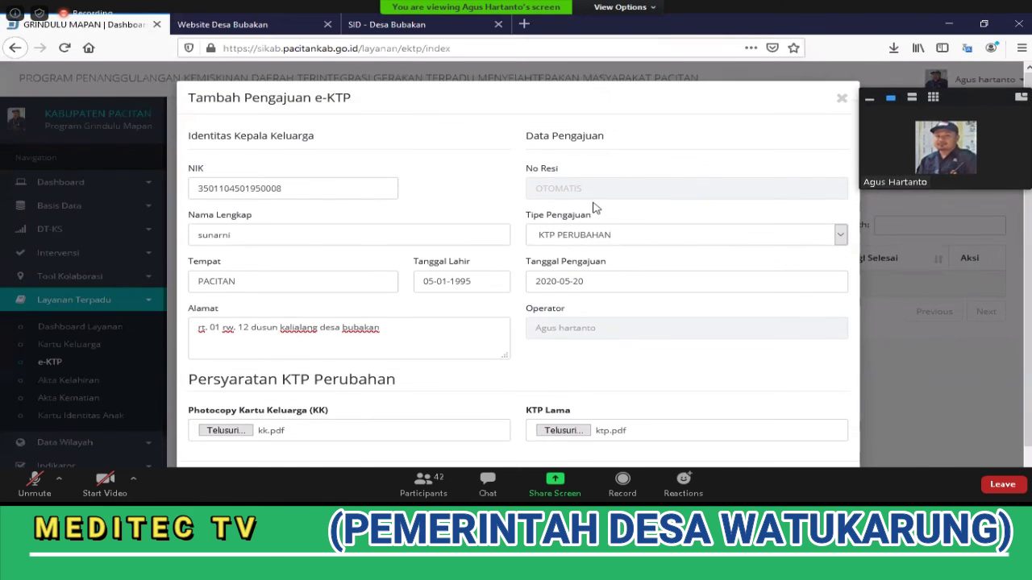
{"action": "scroll", "coordinate": [594, 208], "scroll_direction": "down", "scroll_amount": 1}
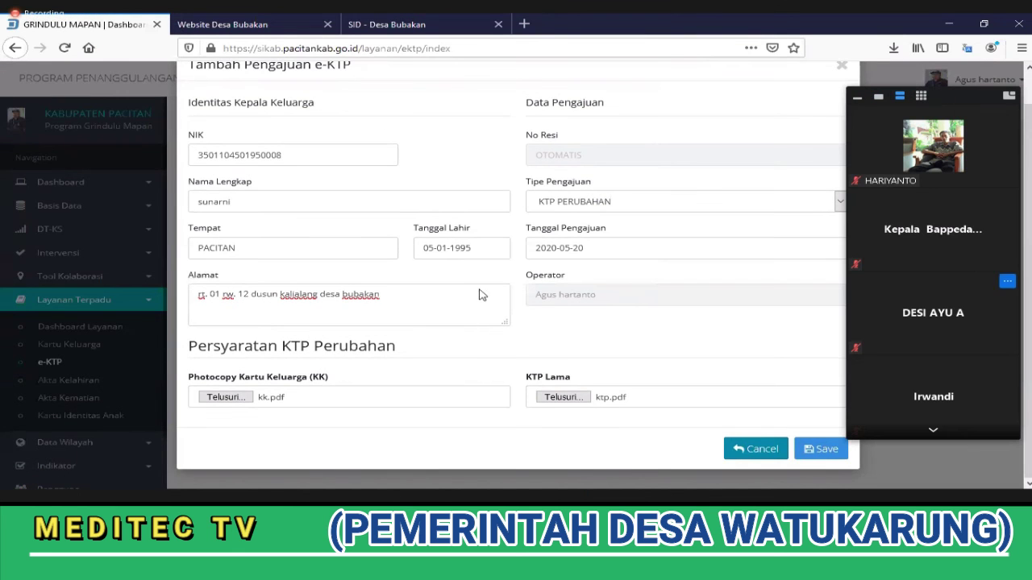
{"action": "left_click", "coordinate": [822, 450]}
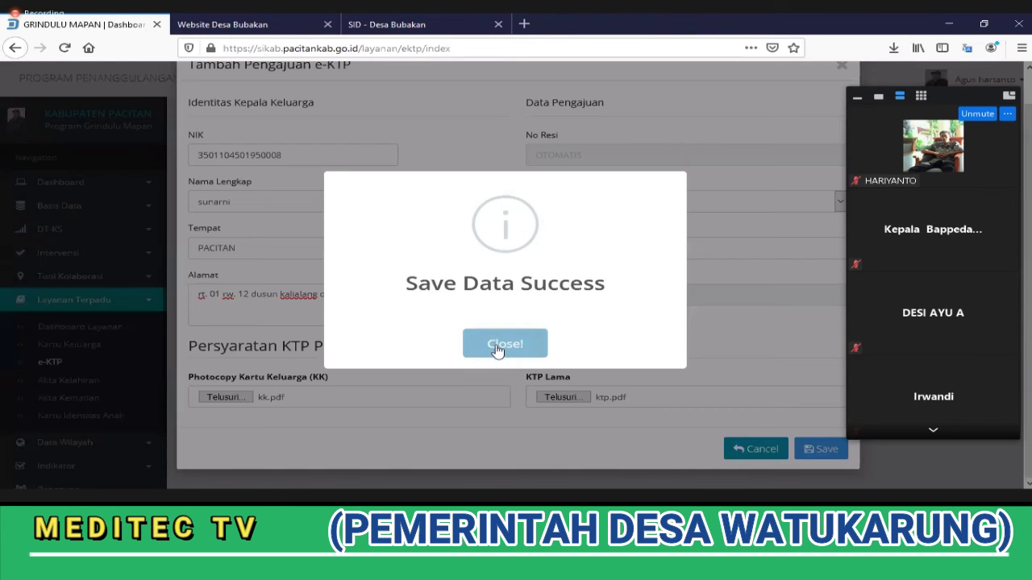
{"action": "left_click", "coordinate": [496, 345]}
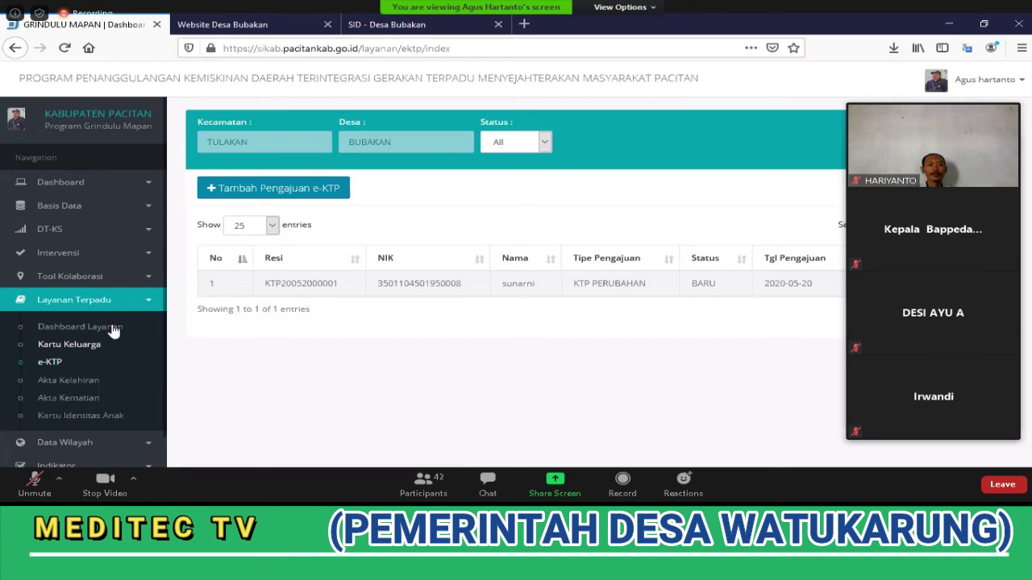
Go to the Akta Kelahiran page and open the Tambah Pengajuan Akta Kelahiran form.
{"action": "left_click", "coordinate": [72, 385]}
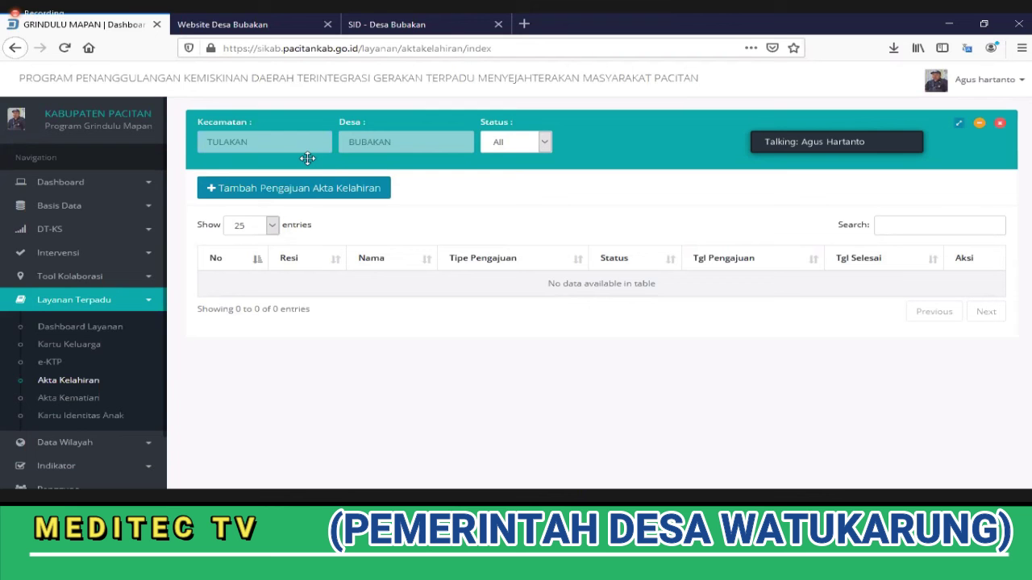
{"action": "left_click", "coordinate": [309, 193]}
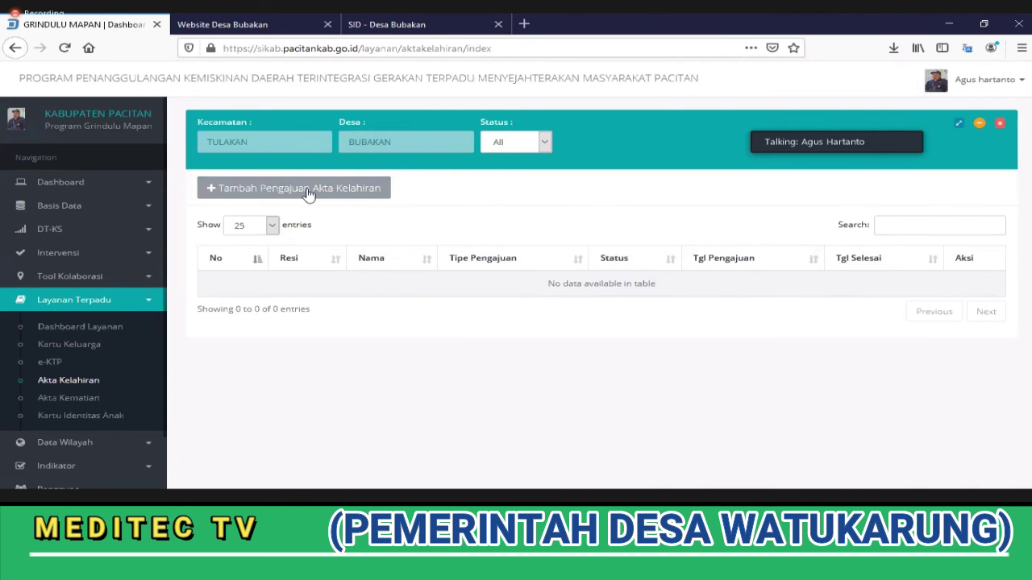
{"action": "left_click", "coordinate": [309, 194]}
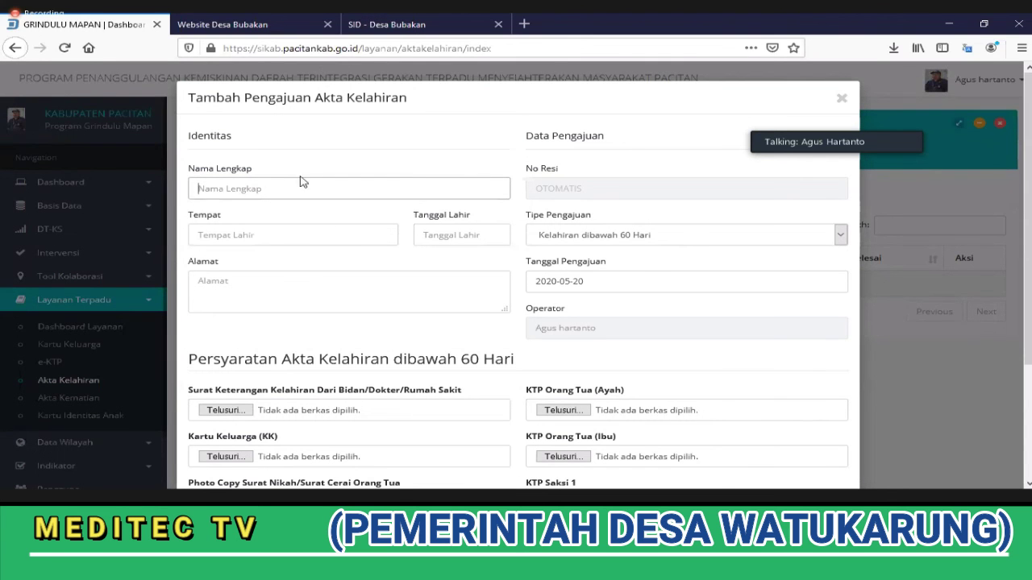
Fill the child's full name by picking the matching resident name suggestion.
{"action": "scroll", "coordinate": [326, 164], "scroll_direction": "down", "scroll_amount": 3}
{"action": "scroll", "coordinate": [329, 169], "scroll_direction": "up", "scroll_amount": 3}
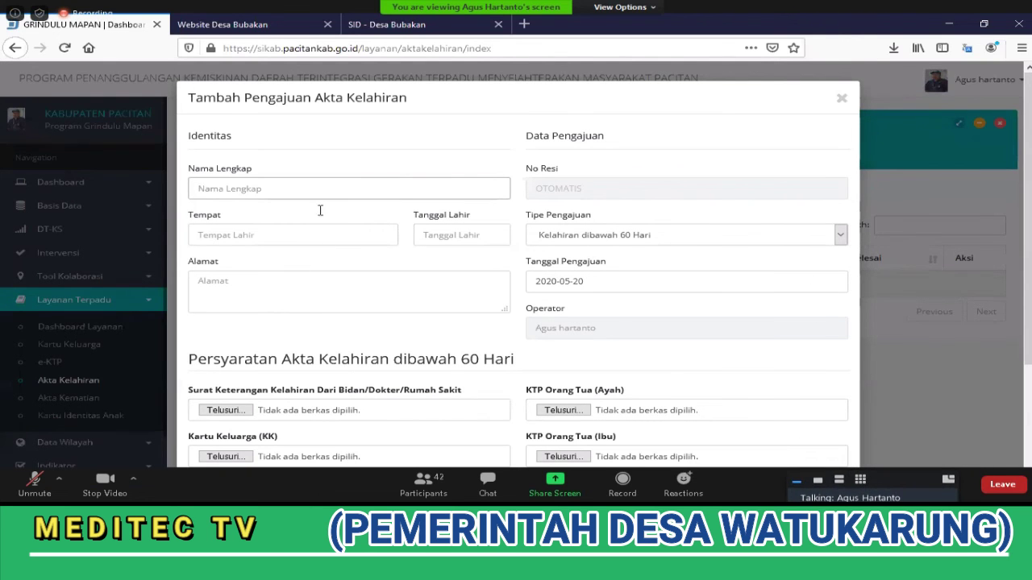
{"action": "type", "text": "key"}
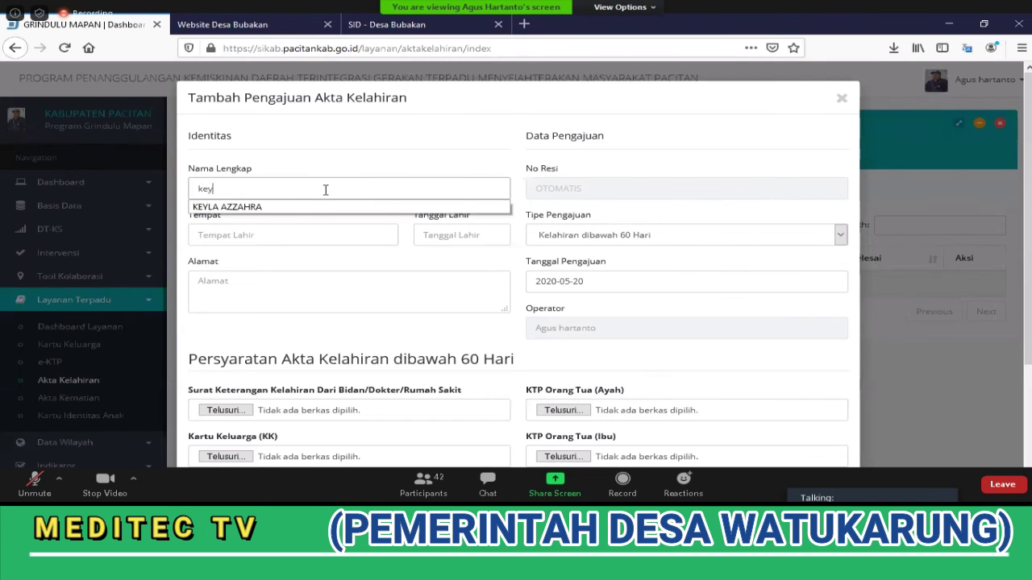
{"action": "left_click", "coordinate": [295, 207]}
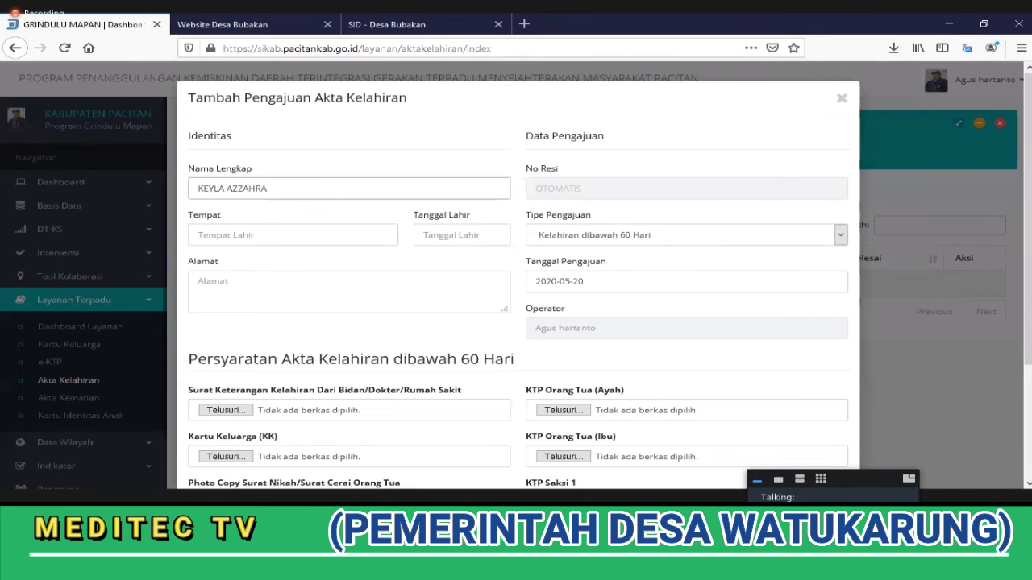
{"action": "left_click", "coordinate": [306, 236]}
{"action": "type", "text": "PACITAN"}
{"action": "left_click", "coordinate": [291, 255]}
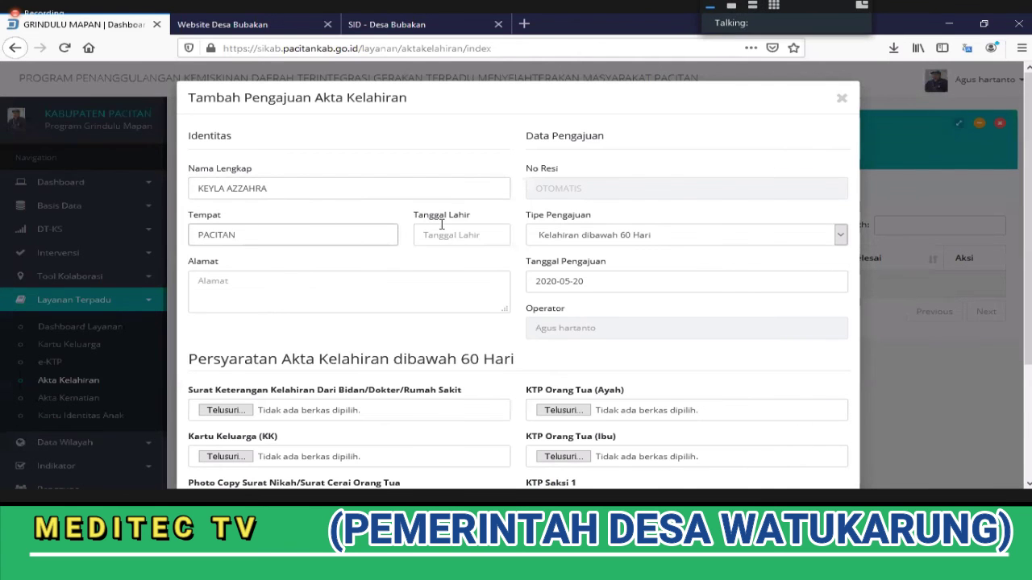
{"action": "left_click", "coordinate": [448, 236]}
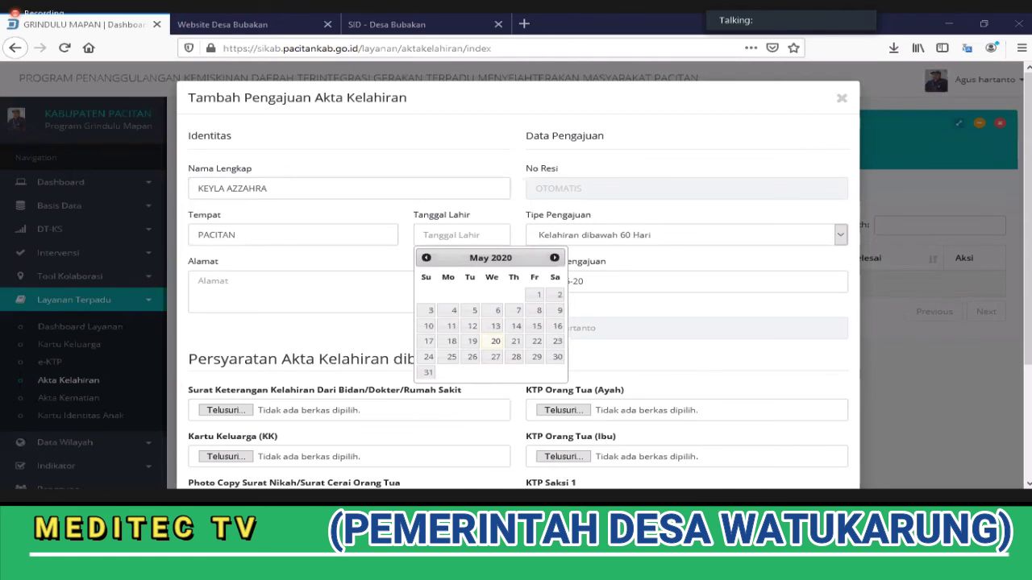
{"action": "left_click", "coordinate": [433, 236]}
{"action": "type", "text": "04"}
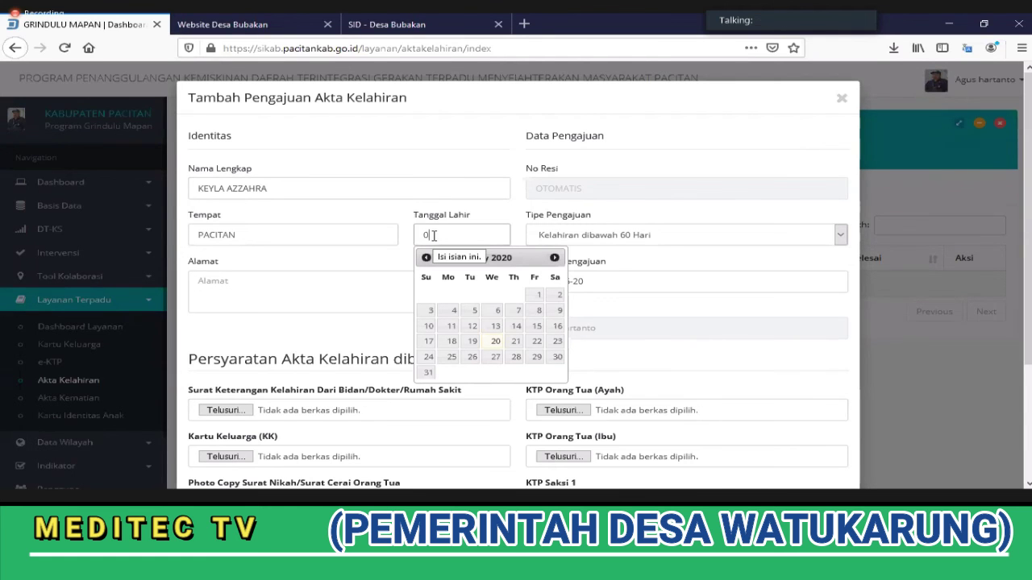
{"action": "type", "text": "-08-"}
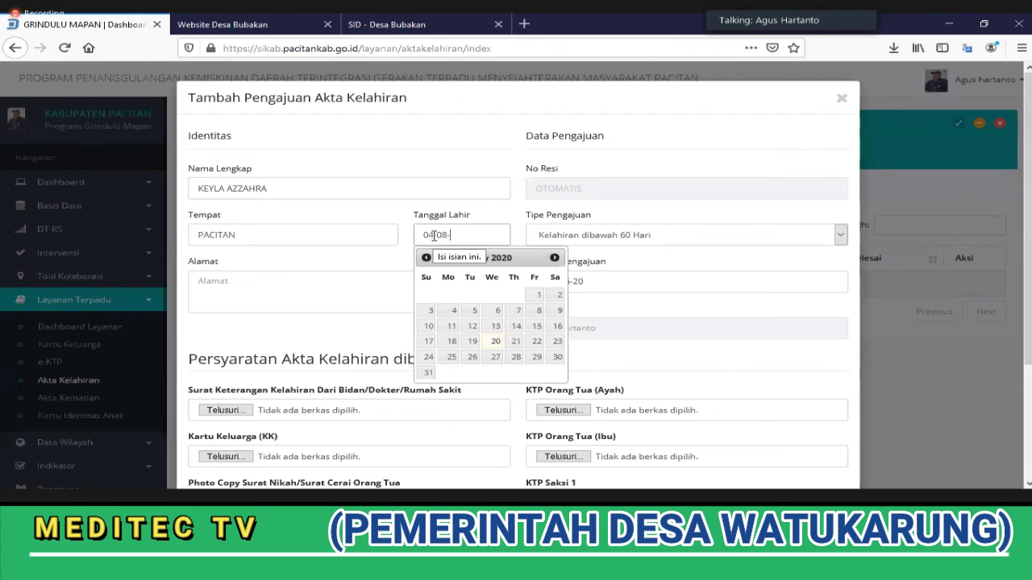
{"action": "type", "text": "2019"}
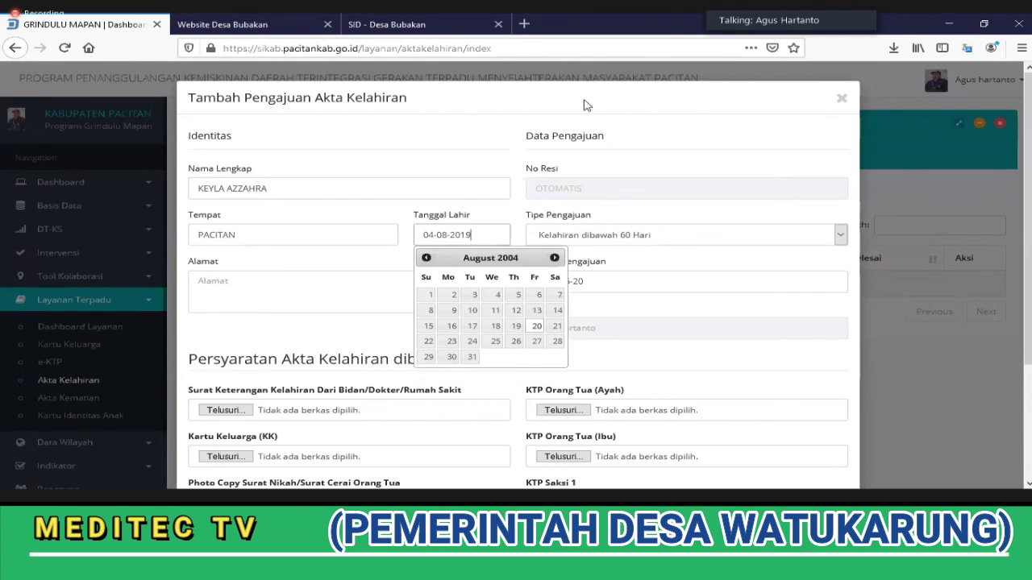
{"action": "left_click", "coordinate": [612, 161]}
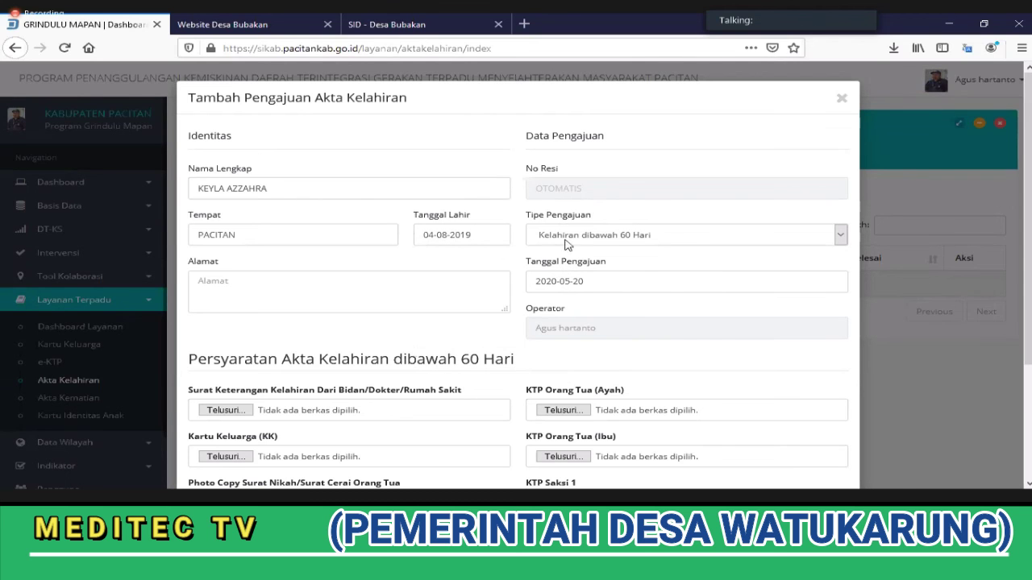
Enter the child's home address (RT/RW, hamlet and village) in the Alamat field.
{"action": "left_click", "coordinate": [402, 285]}
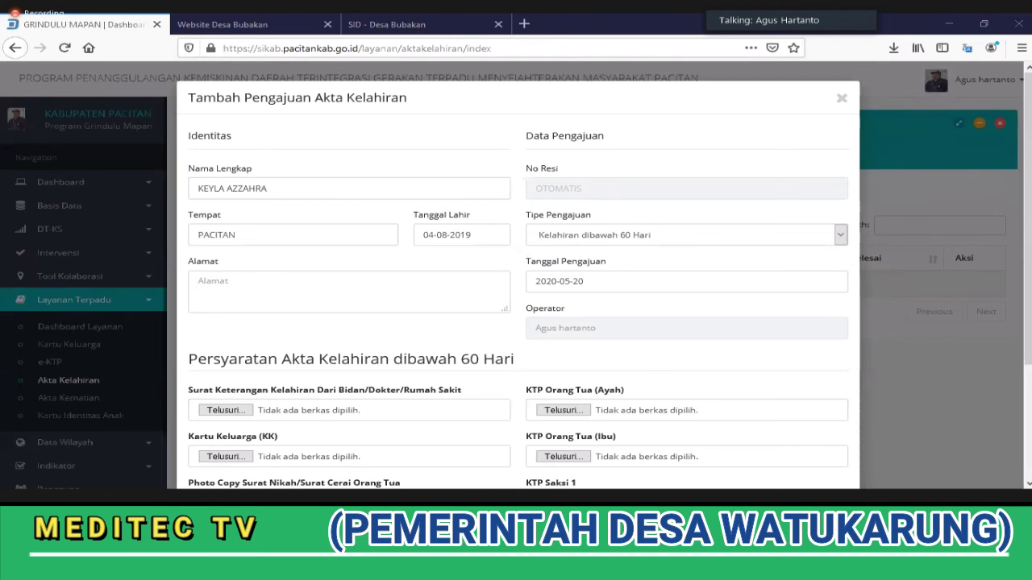
{"action": "left_click", "coordinate": [335, 294]}
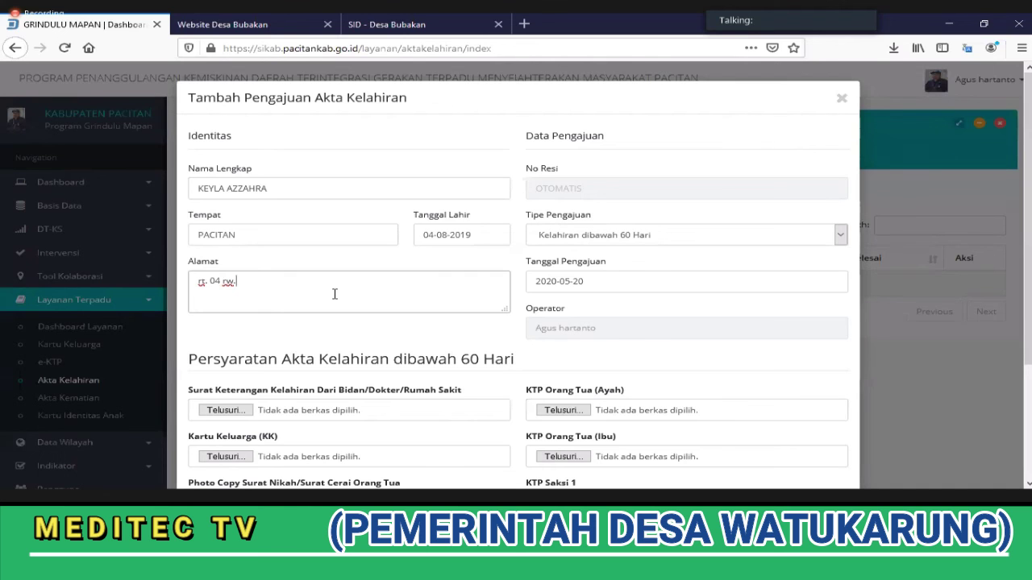
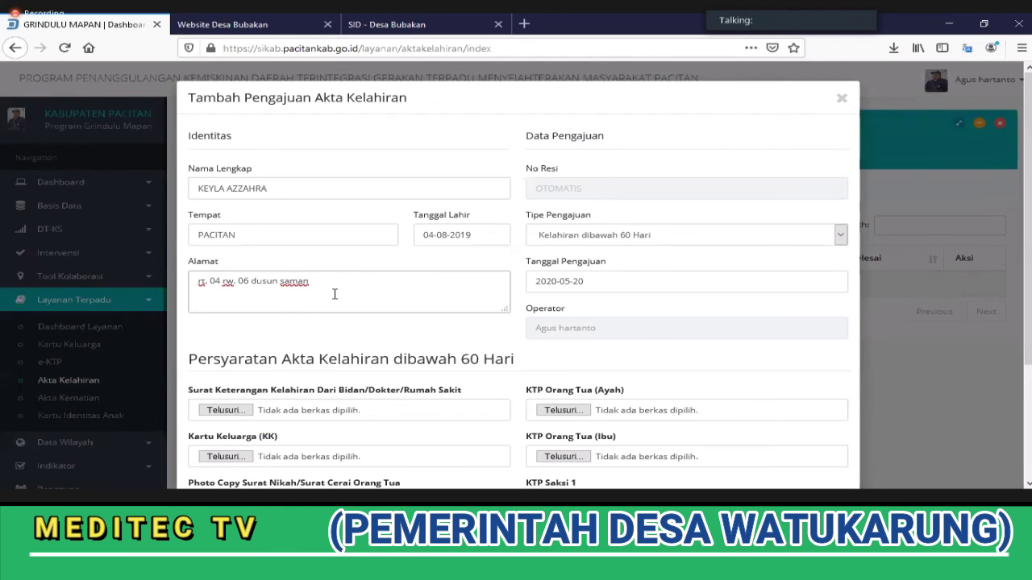
{"action": "left_click", "coordinate": [693, 238]}
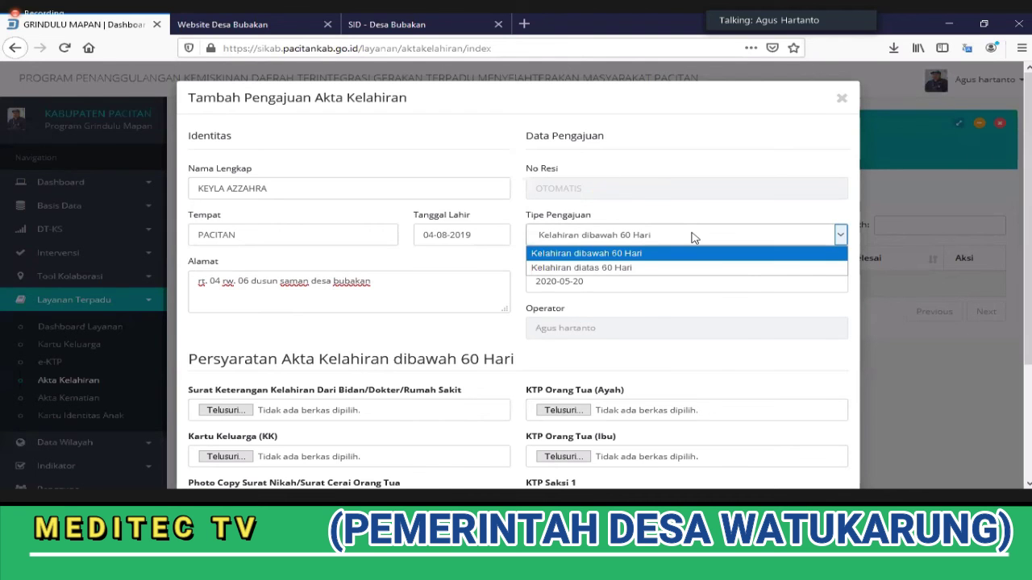
Set the submission type to Kelahiran diatas 60 Hari and review its eight-item requirement list.
{"action": "left_click", "coordinate": [633, 269]}
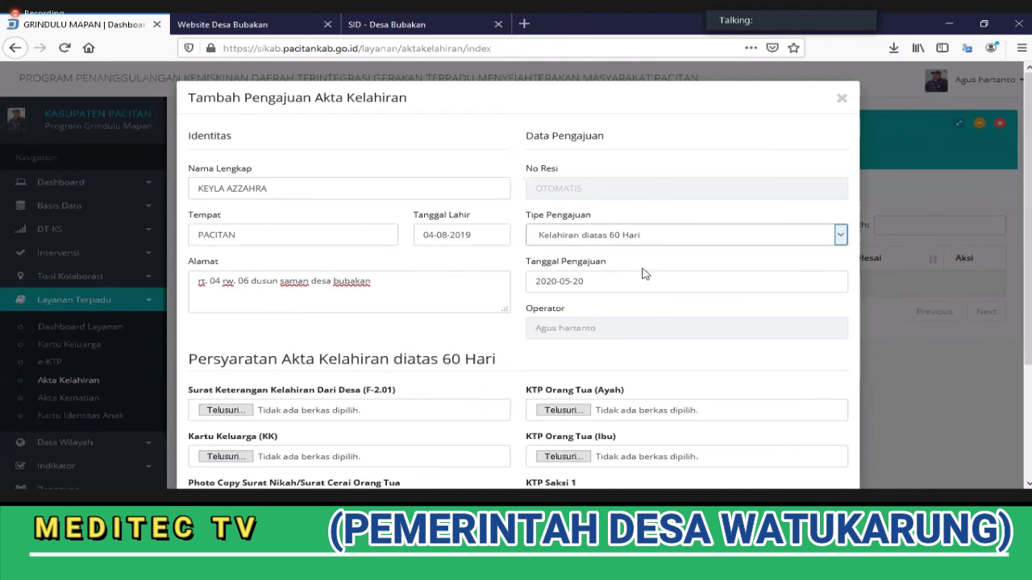
{"action": "scroll", "coordinate": [692, 263], "scroll_direction": "down", "scroll_amount": 3}
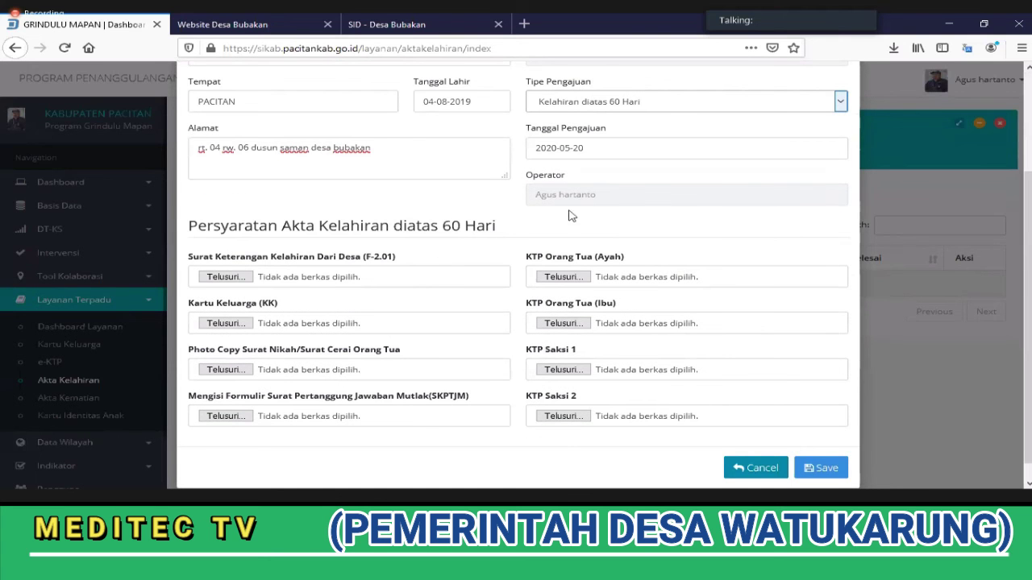
{"action": "scroll", "coordinate": [347, 201], "scroll_direction": "down", "scroll_amount": 1}
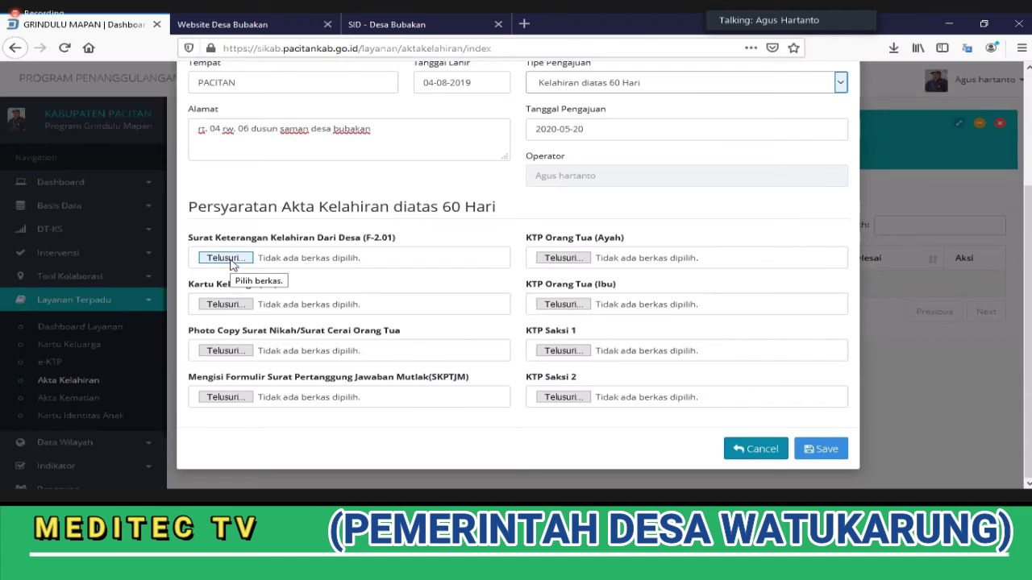
{"action": "scroll", "coordinate": [589, 165], "scroll_direction": "up", "scroll_amount": 2}
{"action": "left_click", "coordinate": [592, 157]}
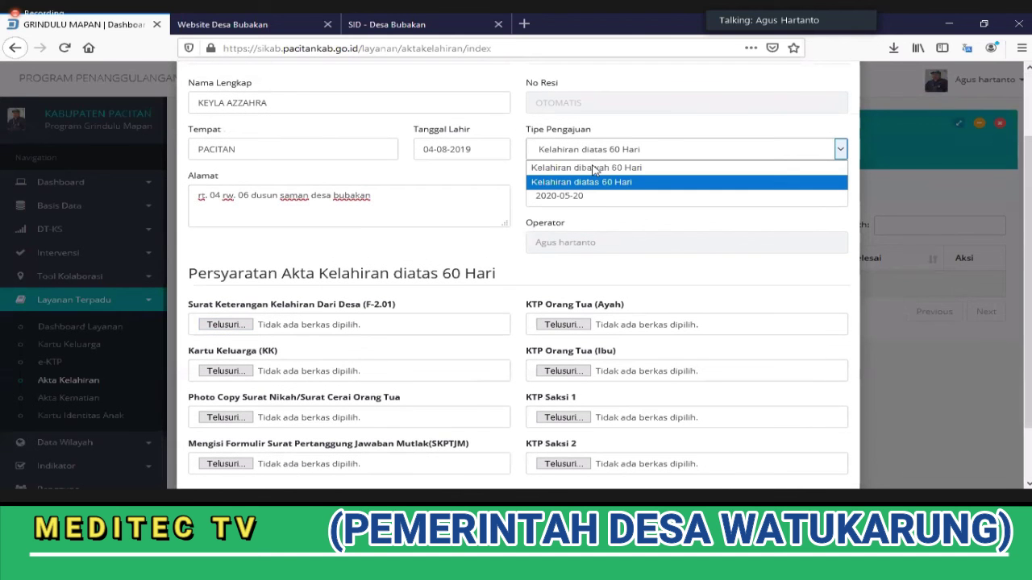
{"action": "left_click", "coordinate": [592, 168]}
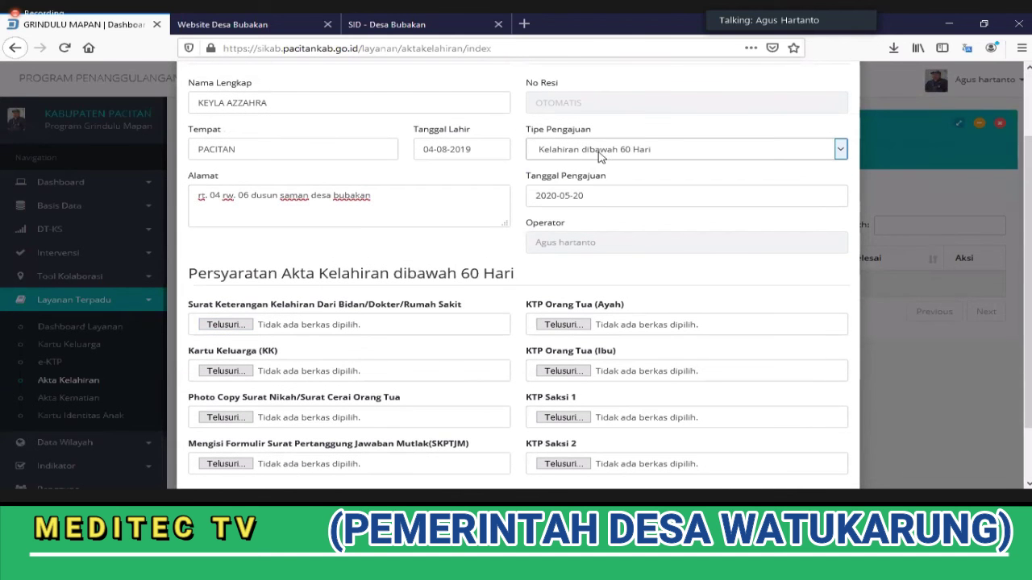
{"action": "left_click", "coordinate": [599, 155]}
{"action": "left_click", "coordinate": [597, 182]}
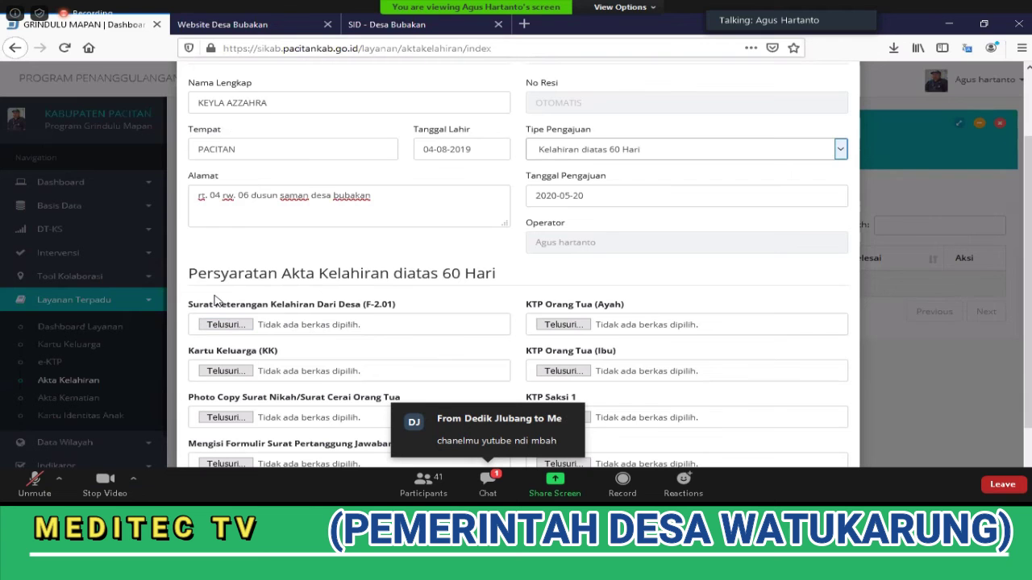
{"action": "left_click", "coordinate": [225, 324]}
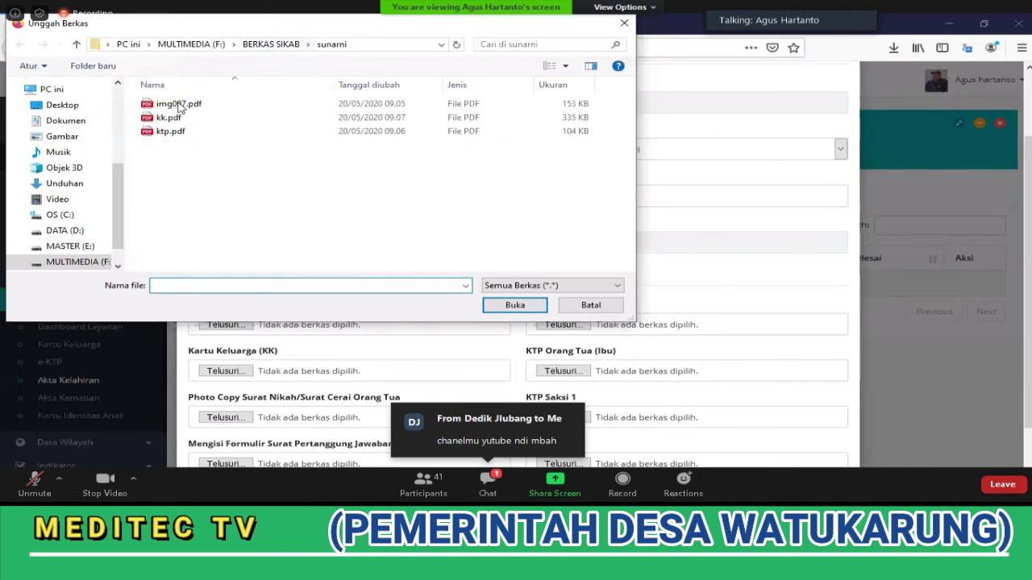
Attach f.2-01.pdf from the child's AL folder as the F-2.01 village birth letter.
{"action": "left_click", "coordinate": [271, 43]}
{"action": "double_click", "coordinate": [185, 103]}
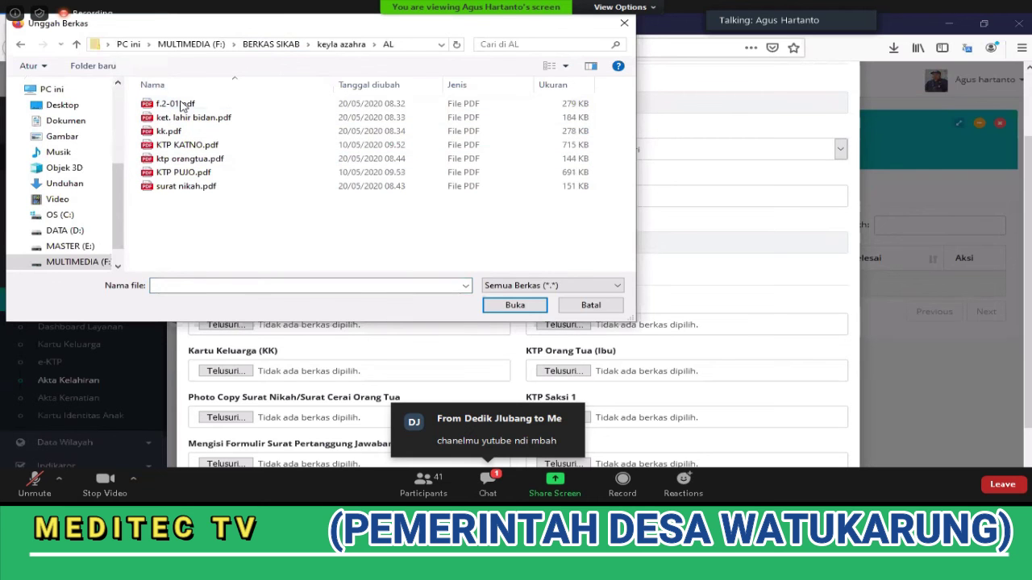
{"action": "left_click", "coordinate": [179, 106]}
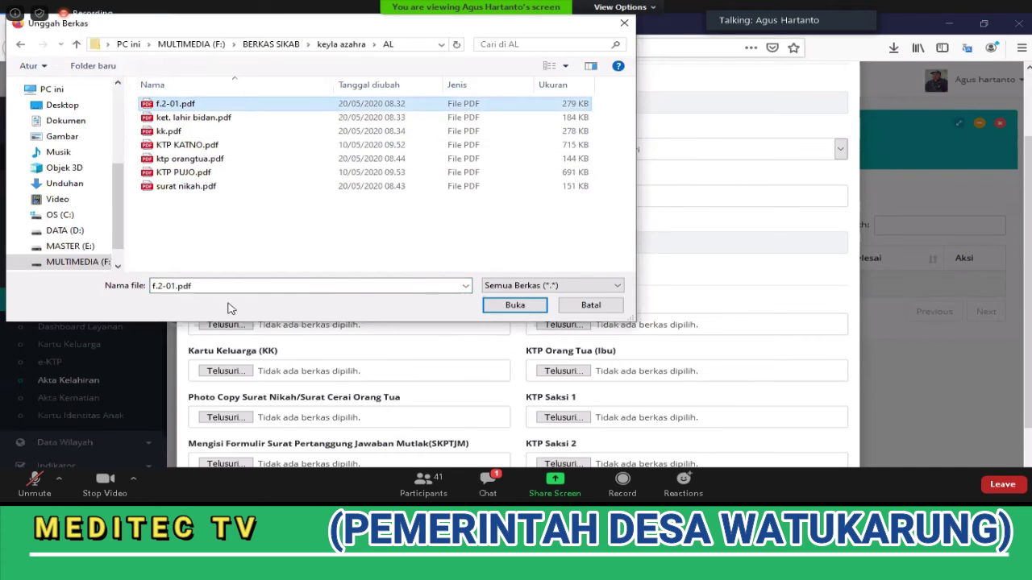
{"action": "key", "text": "Return"}
{"action": "scroll", "coordinate": [200, 121], "scroll_direction": "down", "scroll_amount": 1}
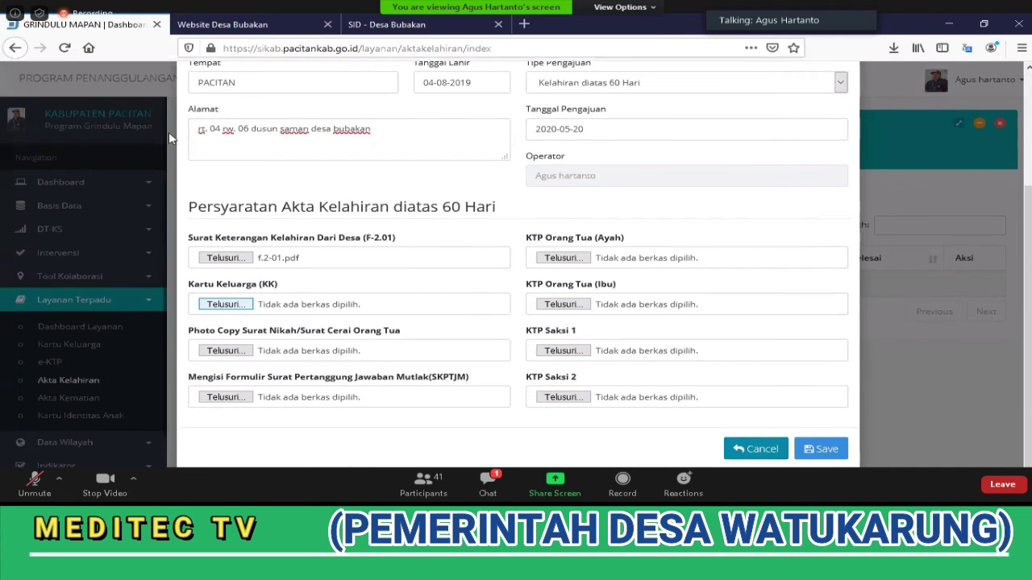
{"action": "key", "text": "Escape"}
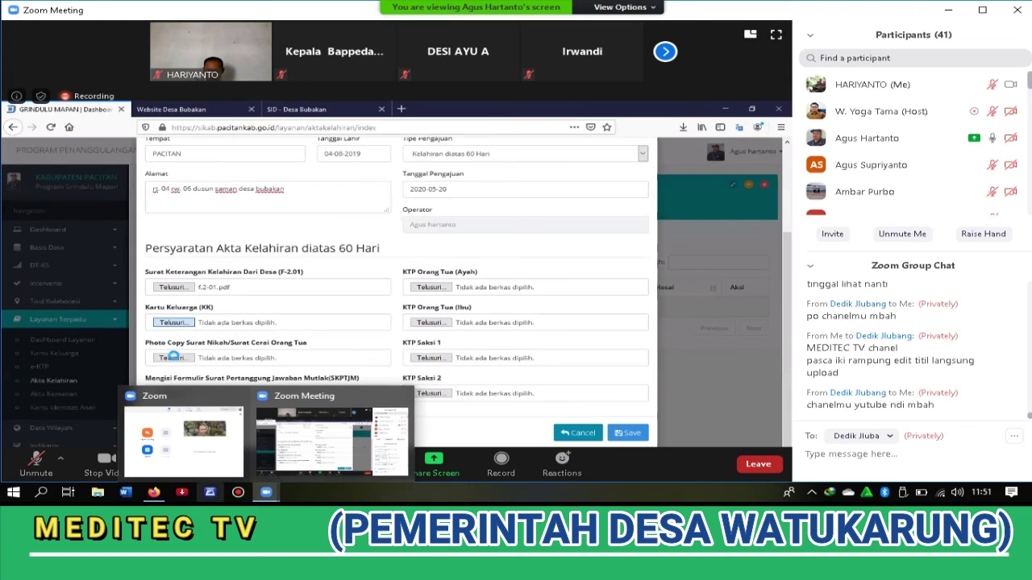
Open YouTube in a new tab of the Grindulu Mapan browser.
{"action": "left_click", "coordinate": [154, 491]}
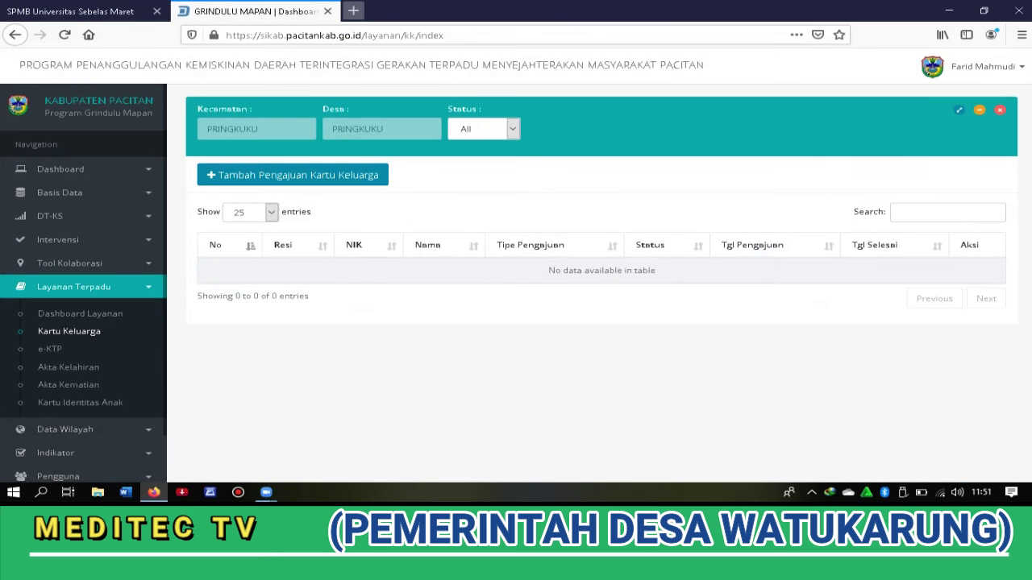
{"action": "key", "text": "ctrl+t"}
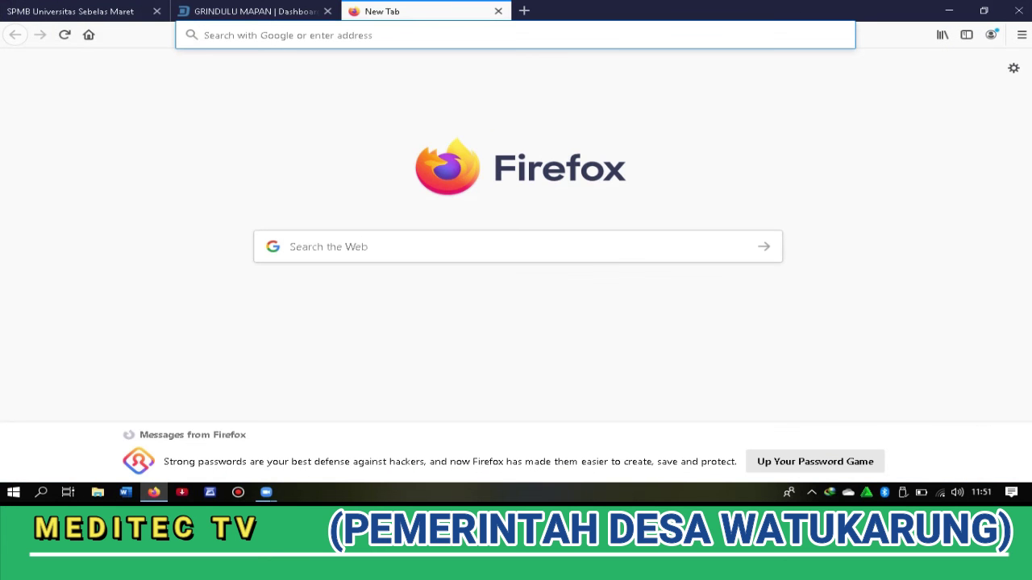
{"action": "left_click", "coordinate": [335, 245]}
{"action": "type", "text": "you"}
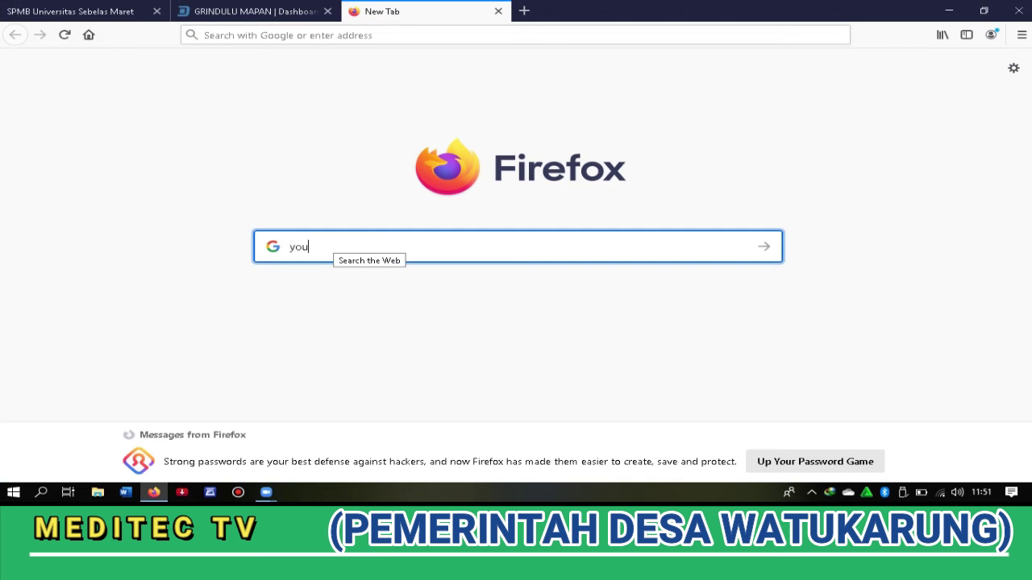
{"action": "type", "text": "tube"}
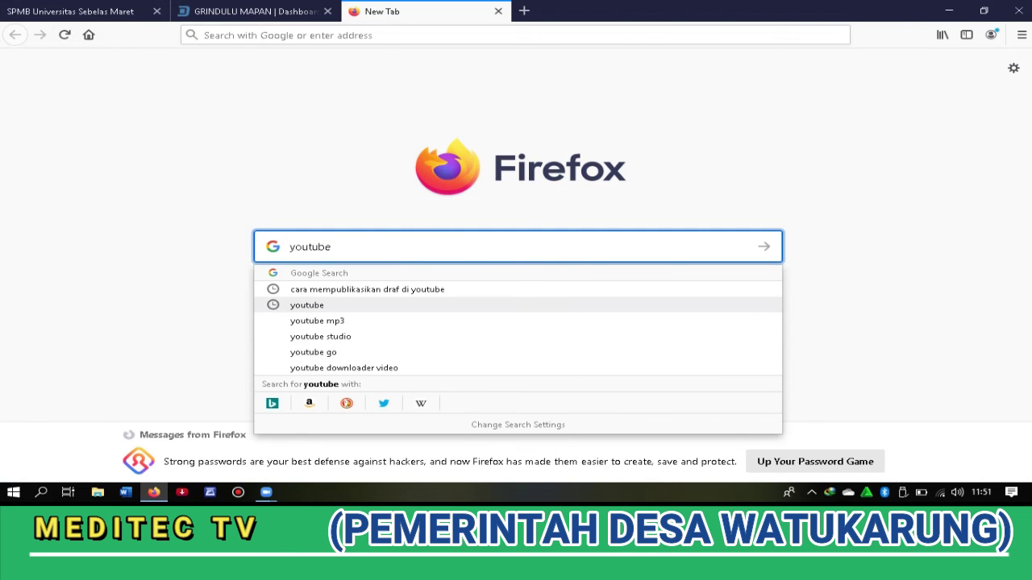
{"action": "key", "text": "Return"}
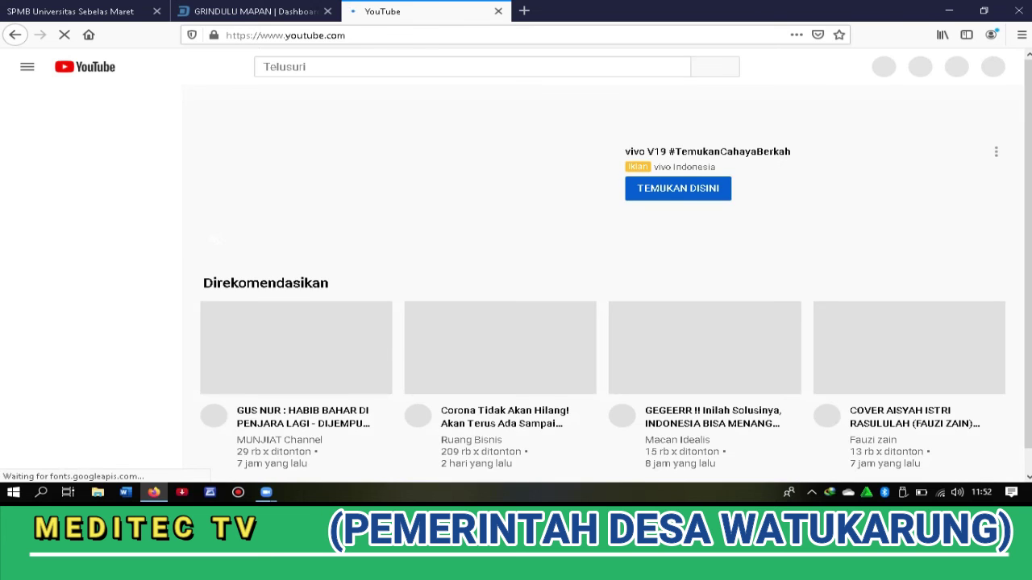
Reposition the YouTube window beside the meeting, then maximize it again.
{"action": "left_click", "coordinate": [983, 10]}
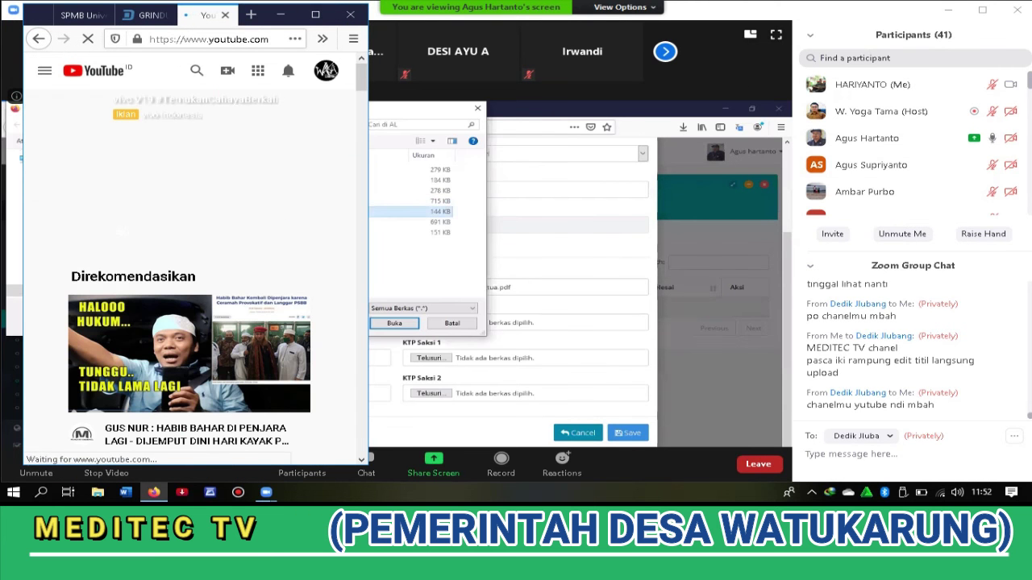
{"action": "left_click_drag", "start_coordinate": [42, 15], "coordinate": [809, 24]}
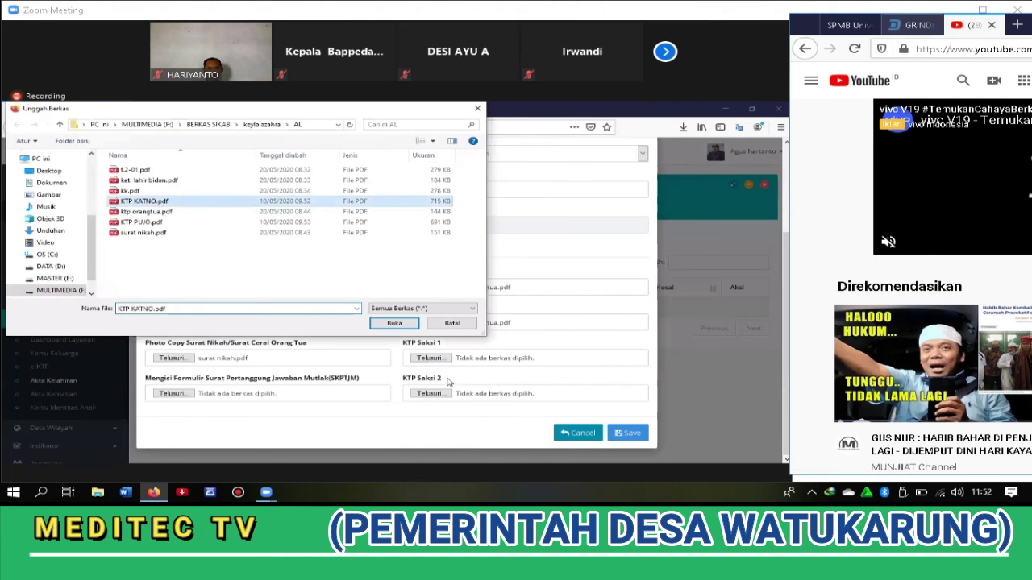
{"action": "left_click_drag", "start_coordinate": [808, 24], "coordinate": [760, 22]}
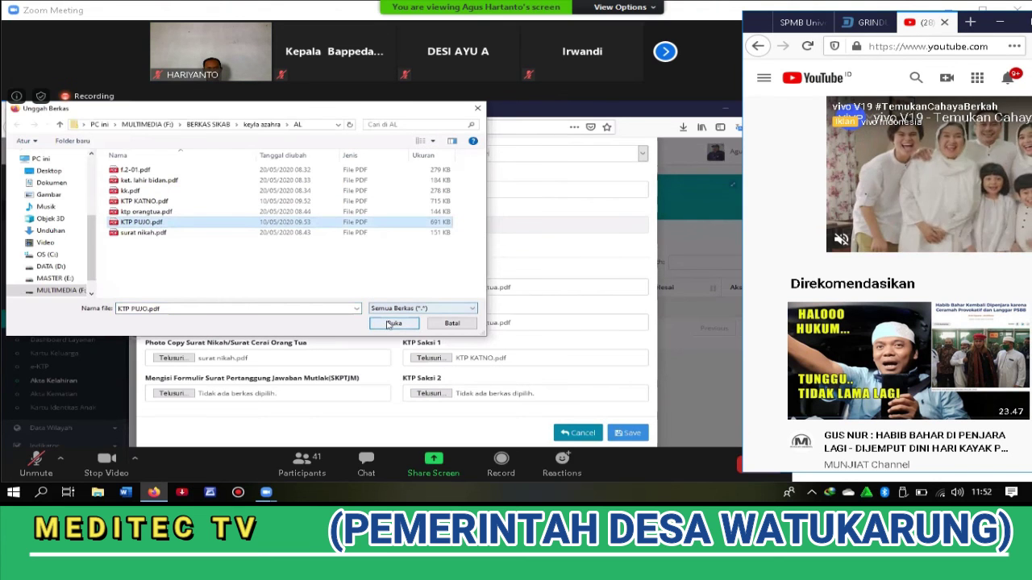
{"action": "left_click", "coordinate": [800, 22]}
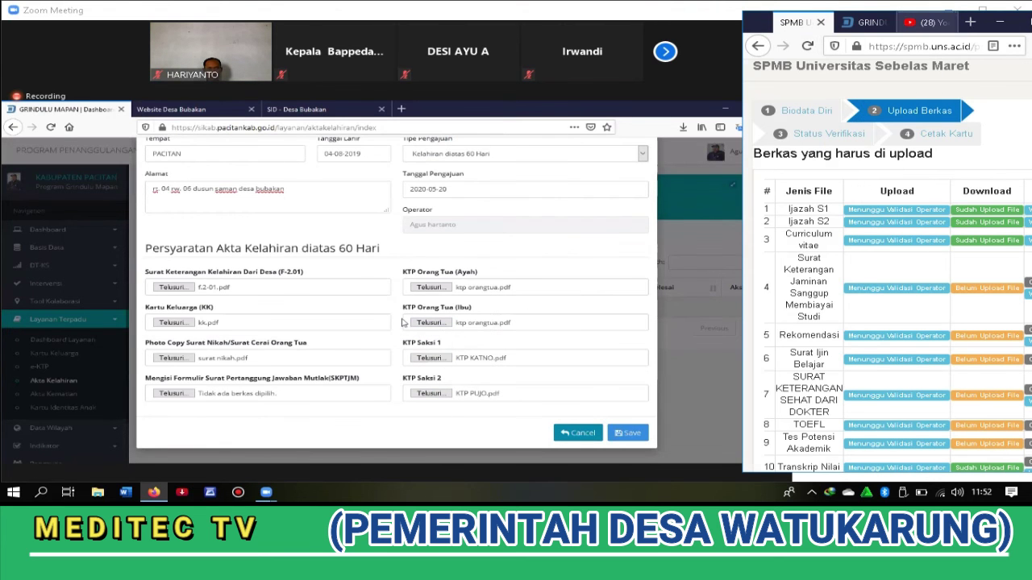
{"action": "left_click", "coordinate": [926, 22]}
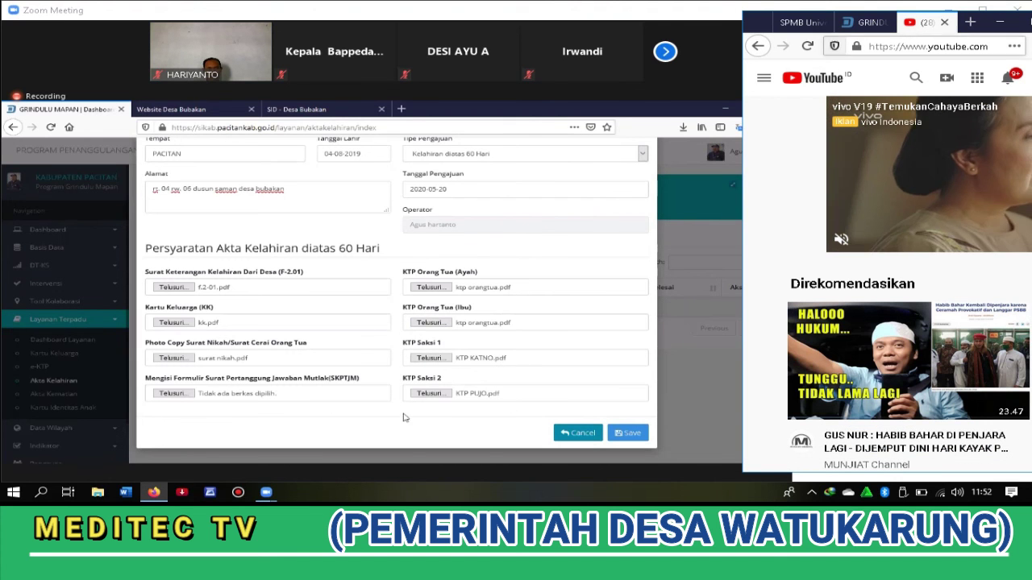
{"action": "scroll", "coordinate": [572, 348], "scroll_direction": "up", "scroll_amount": 3}
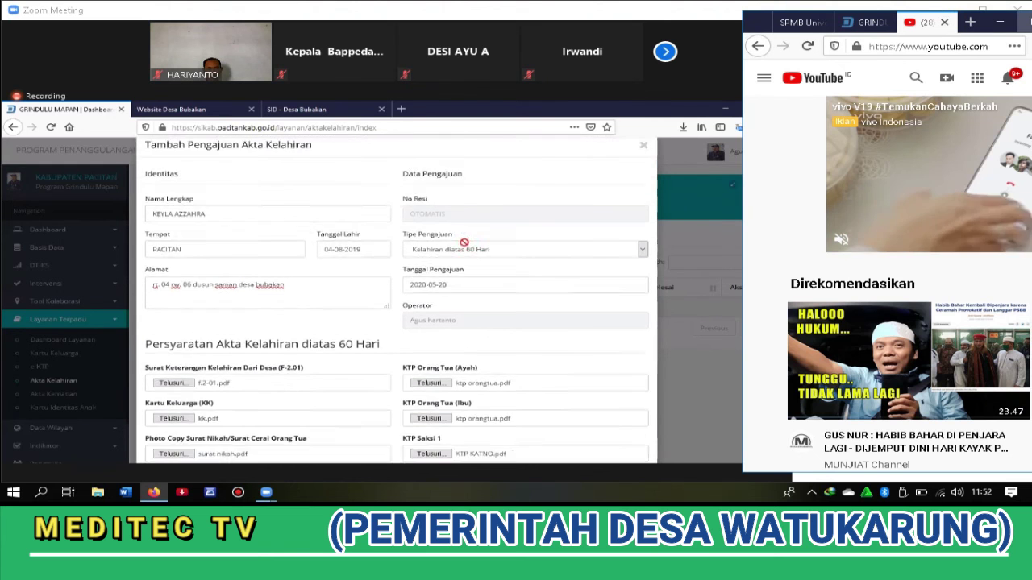
{"action": "key", "text": "super+Up"}
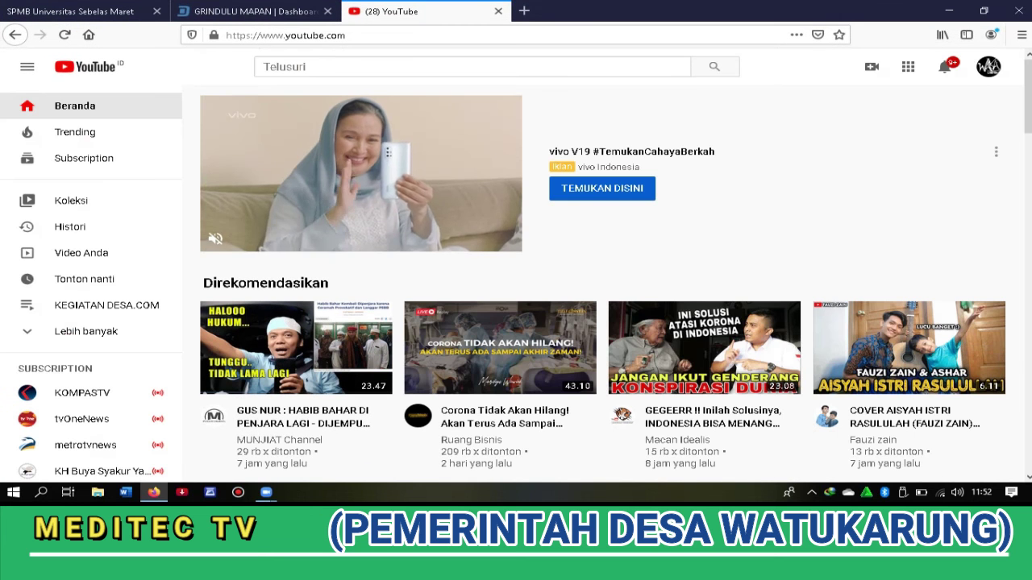
Go to the MEDITEC TV channel page, copy its web address, and minimize the browser.
{"action": "left_click", "coordinate": [988, 66]}
{"action": "left_click", "coordinate": [814, 138]}
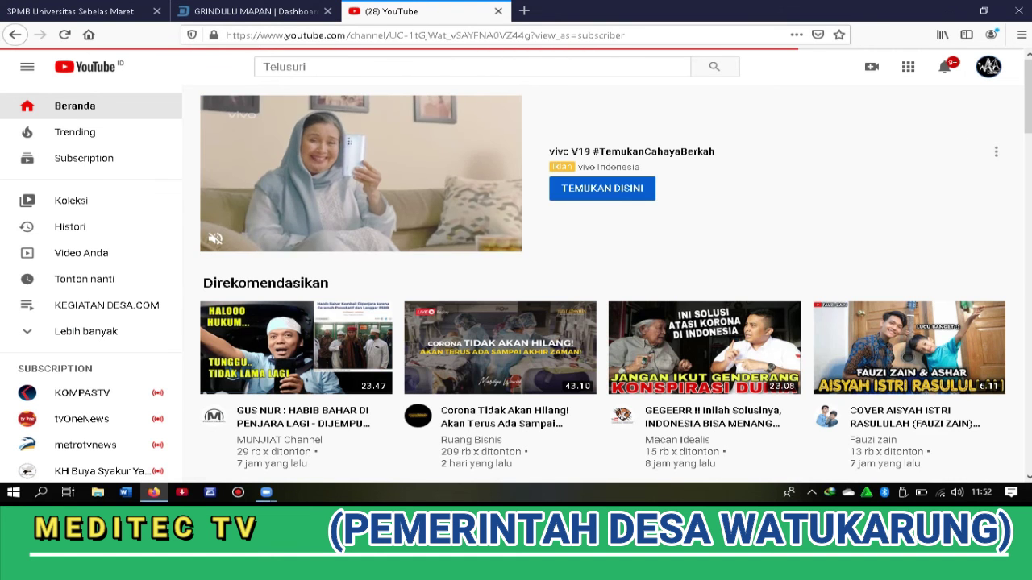
{"action": "left_click_drag", "start_coordinate": [625, 35], "coordinate": [226, 34]}
{"action": "key", "text": "ctrl+c"}
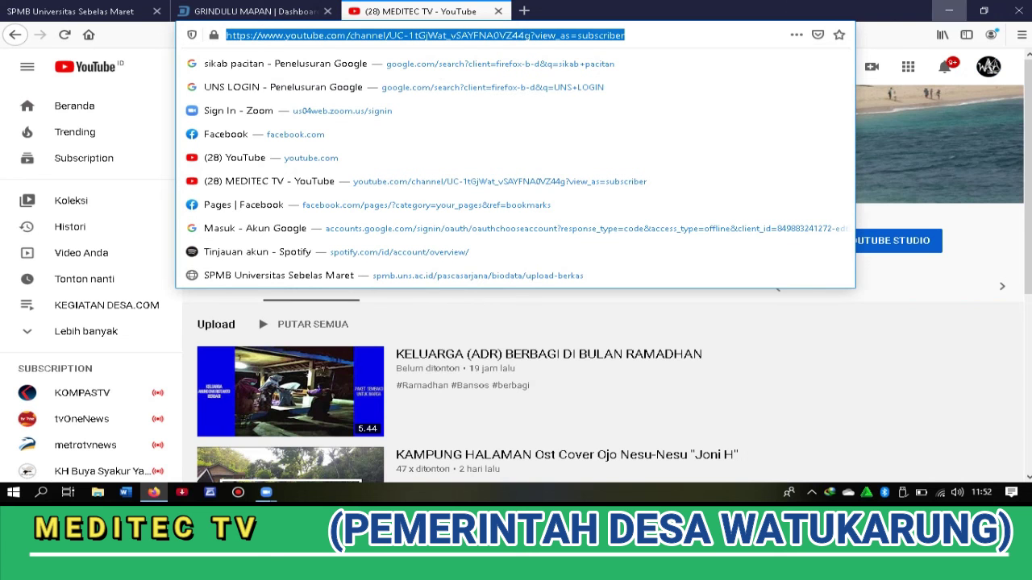
{"action": "left_click", "coordinate": [948, 10]}
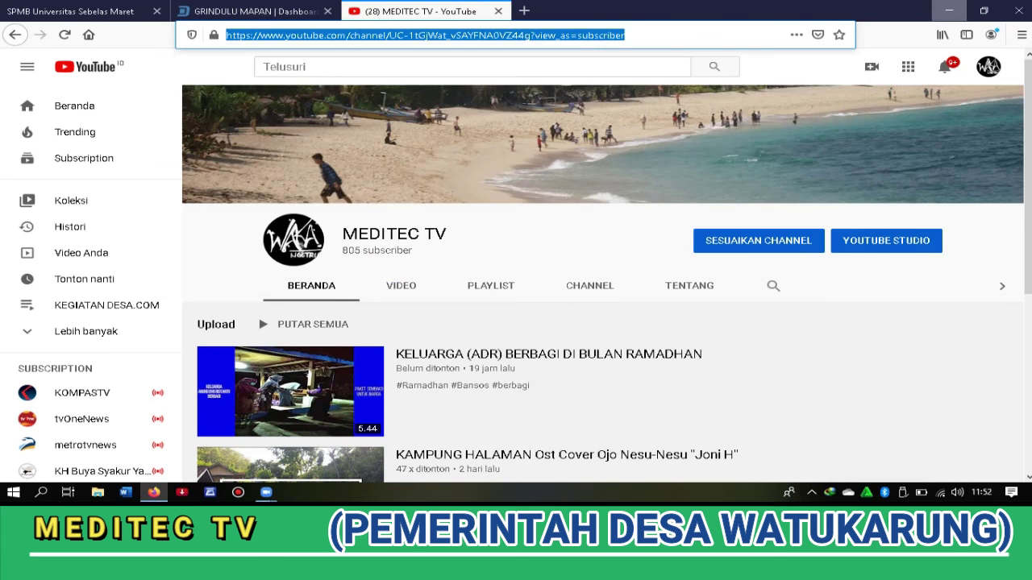
{"action": "left_click", "coordinate": [949, 10]}
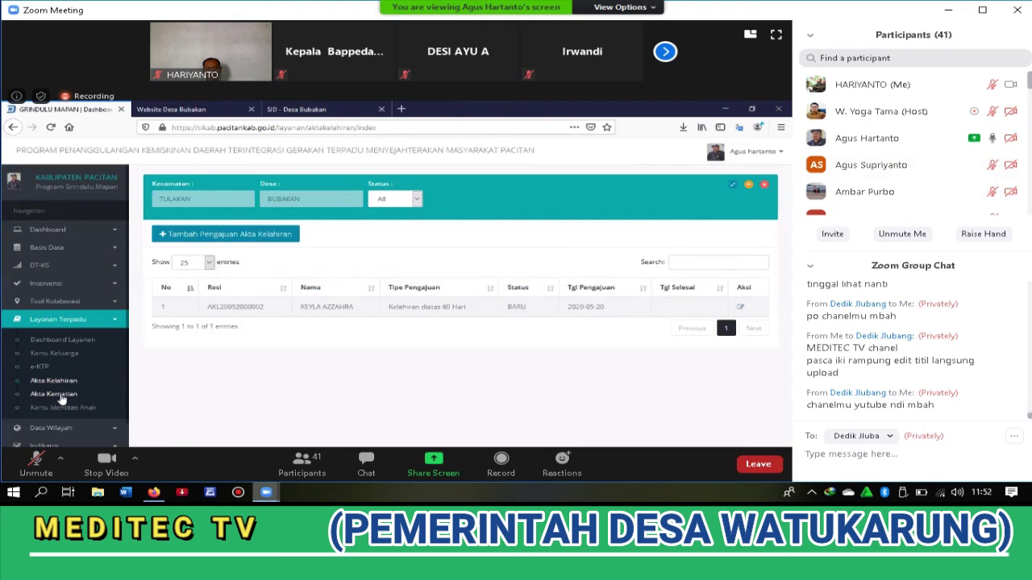
Paste and send the MEDITEC TV channel link in the private meeting chat.
{"action": "mouse_move", "coordinate": [266, 492]}
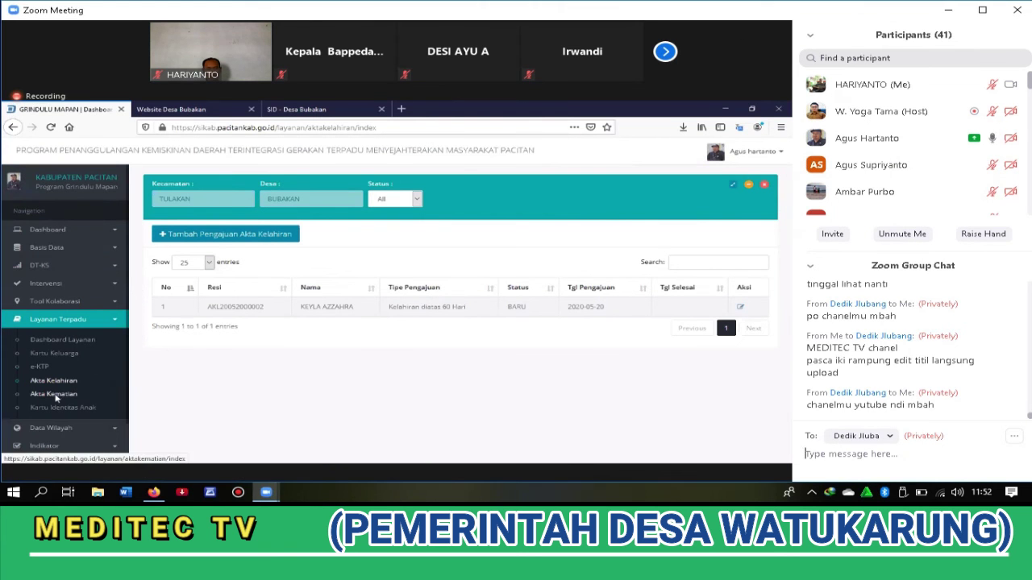
{"action": "key", "text": "ctrl+v"}
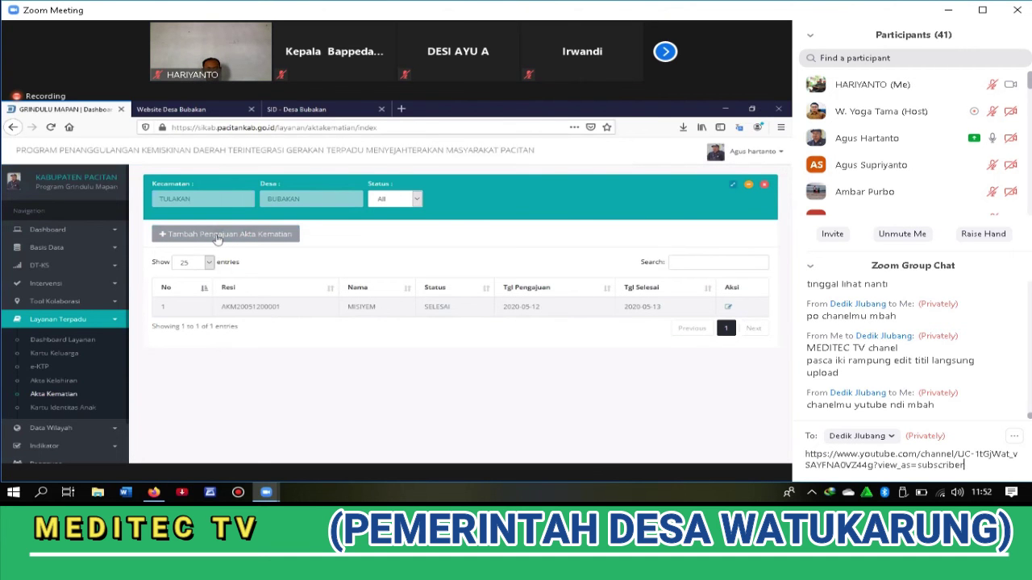
{"action": "key", "text": "Return"}
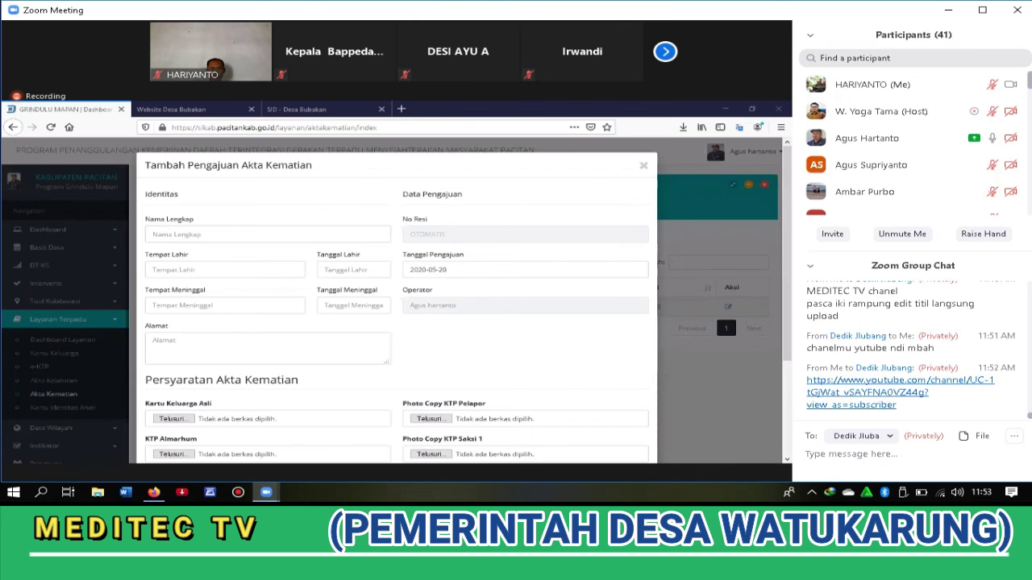
Open the channel link from chat, close the duplicate page, and return to full-screen meeting view.
{"action": "right_click", "coordinate": [886, 399]}
{"action": "key", "text": "Escape"}
{"action": "left_click", "coordinate": [887, 394]}
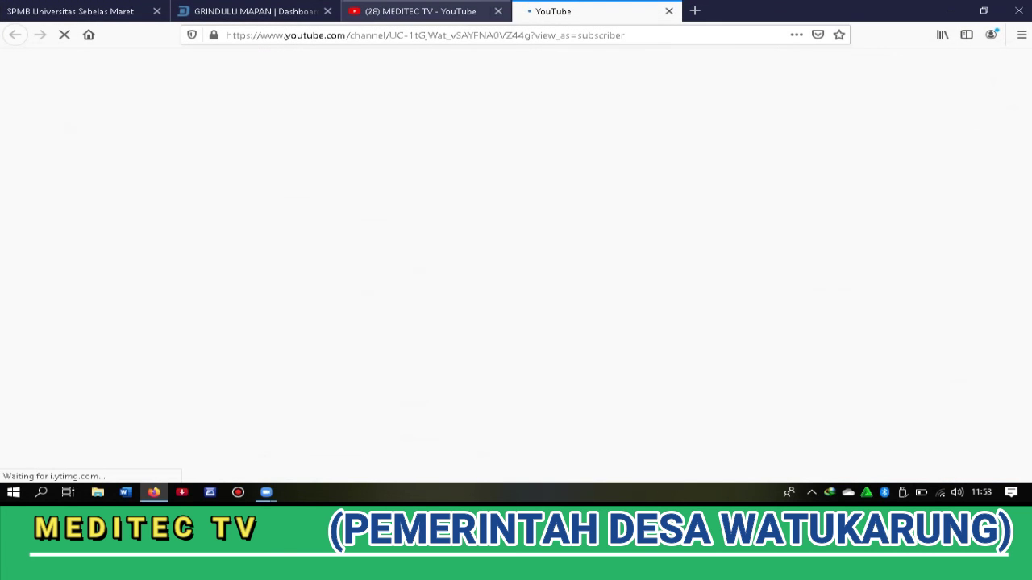
{"action": "left_click", "coordinate": [498, 10]}
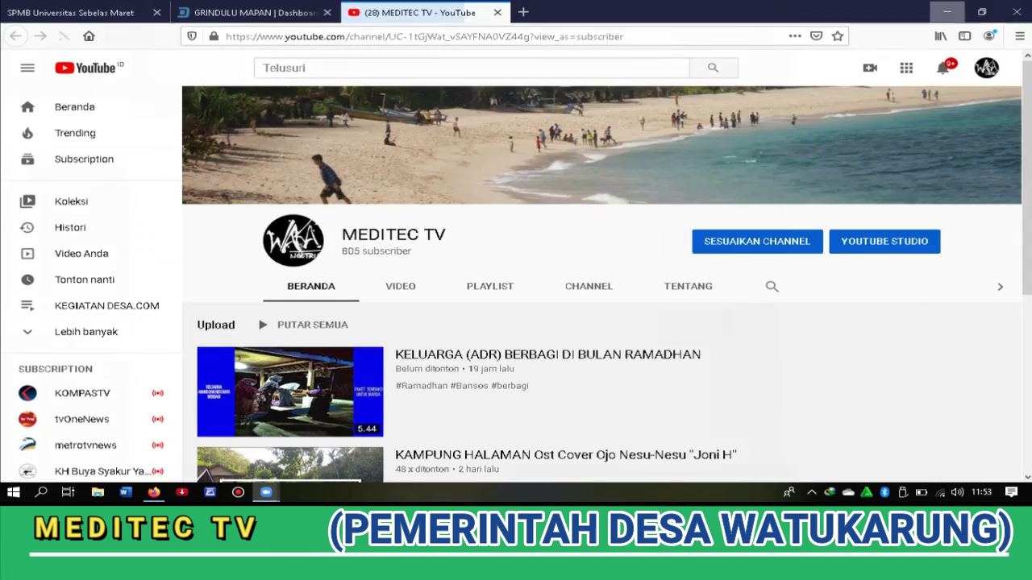
{"action": "left_click", "coordinate": [949, 10]}
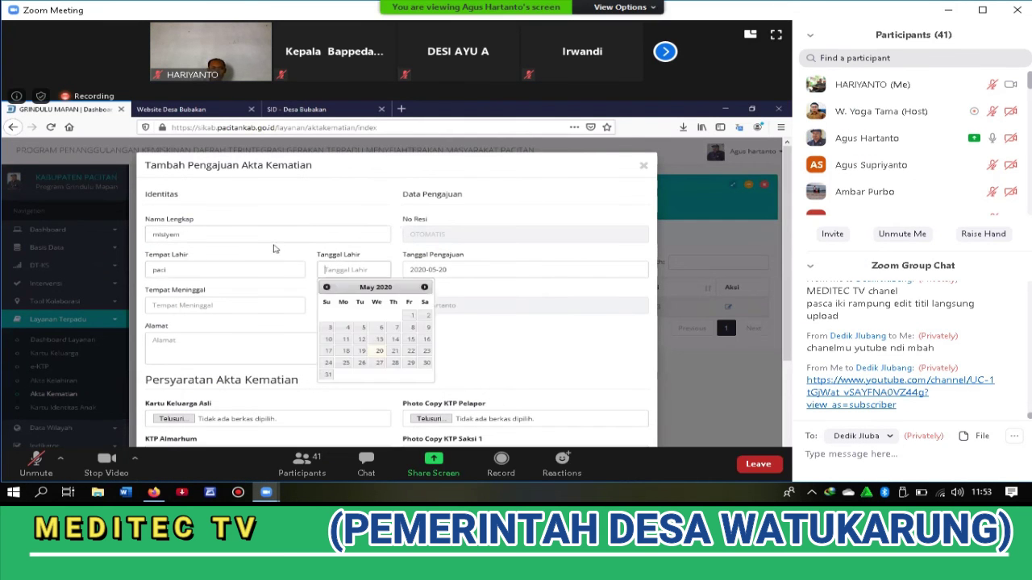
{"action": "double_click", "coordinate": [722, 307]}
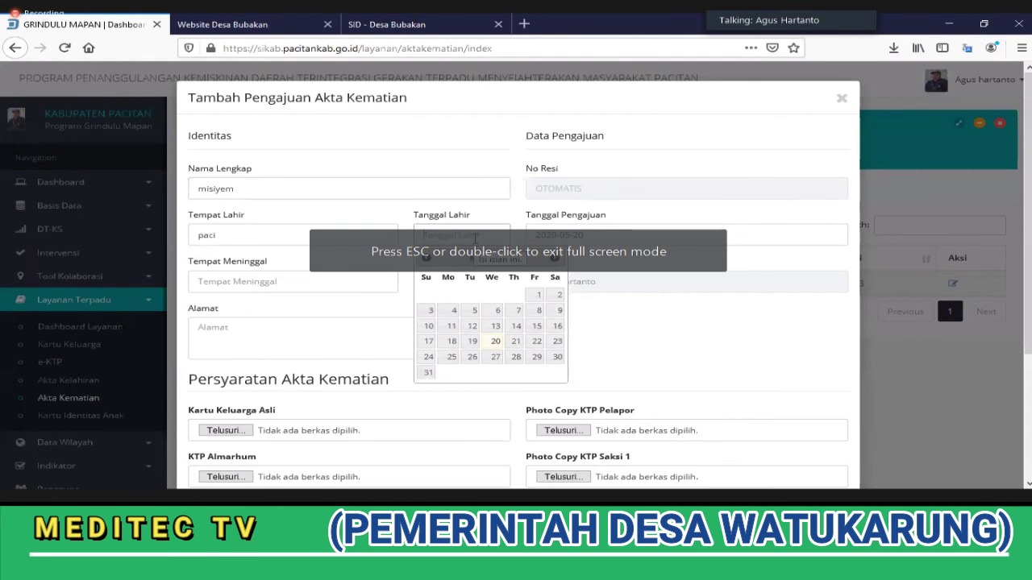
{"action": "left_click", "coordinate": [319, 231]}
{"action": "type", "text": "paci"}
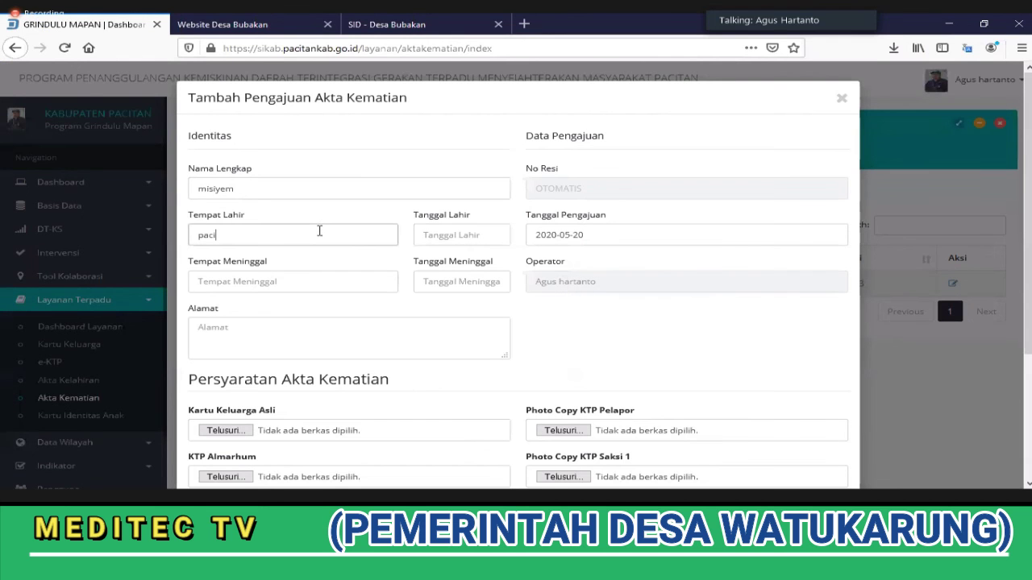
{"action": "type", "text": "tan"}
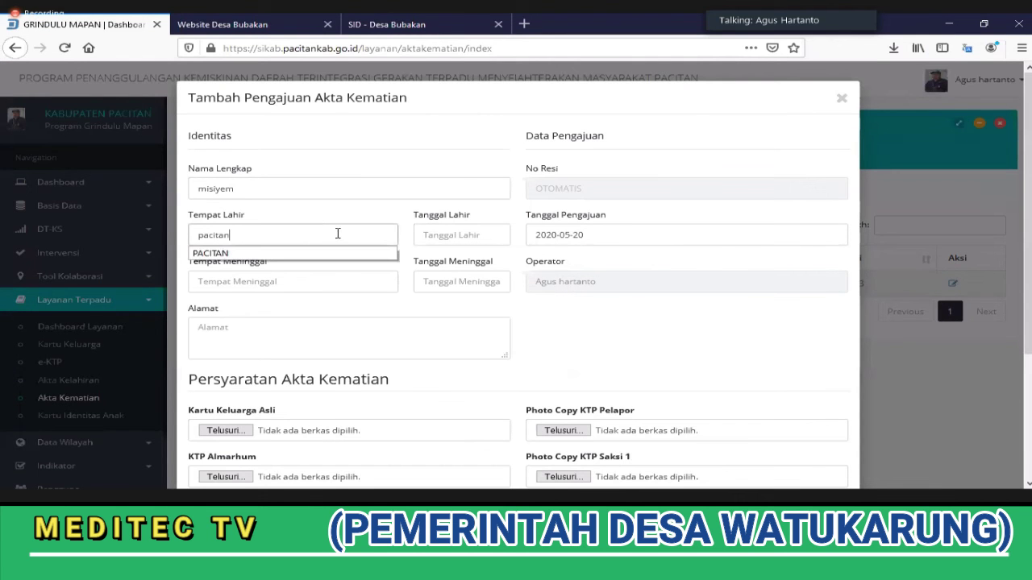
{"action": "left_click", "coordinate": [453, 233]}
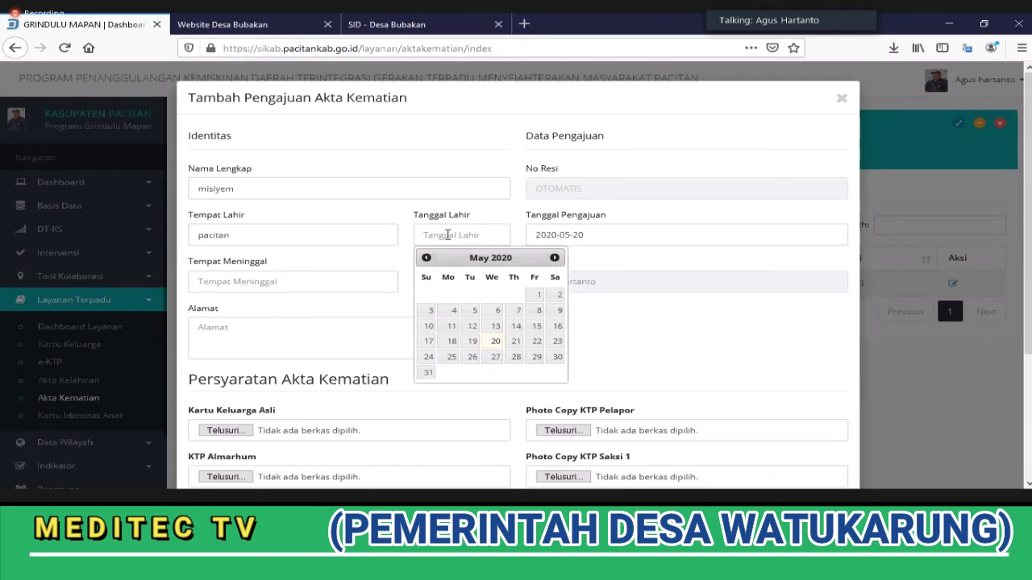
{"action": "type", "text": "30"}
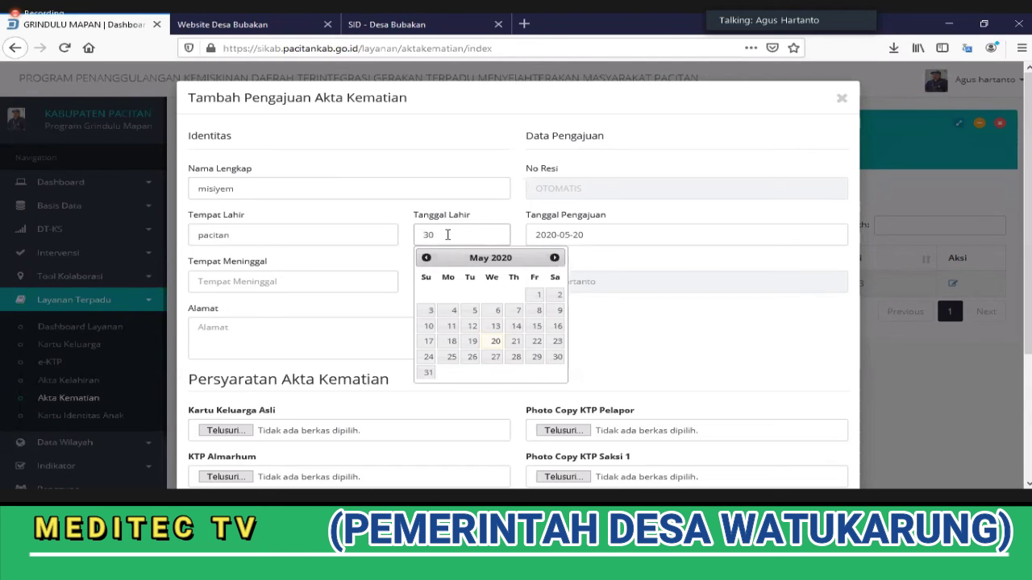
{"action": "type", "text": "-12-1940"}
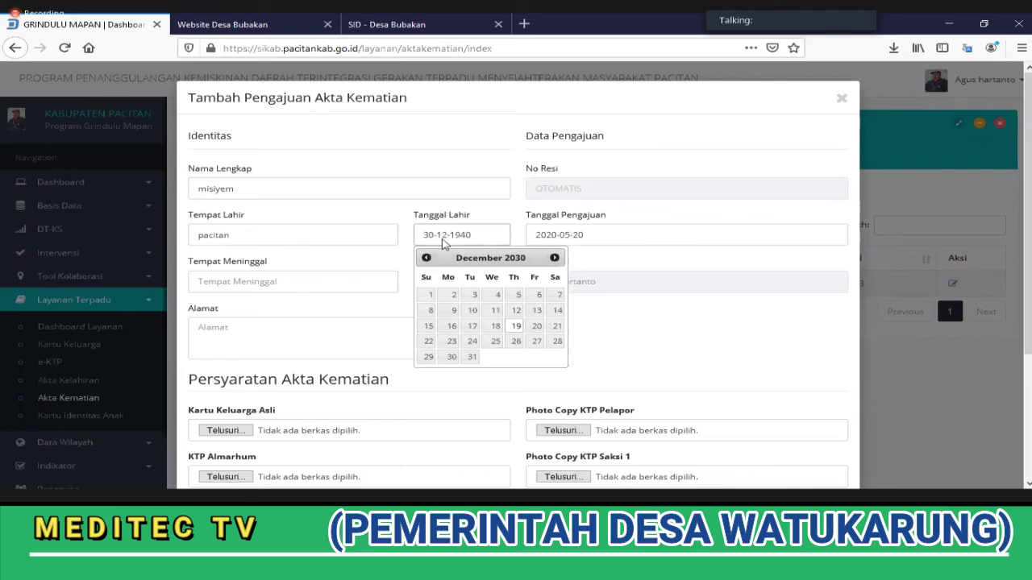
Enter dirumah as the place of death and check the meeting chat.
{"action": "left_click", "coordinate": [334, 286]}
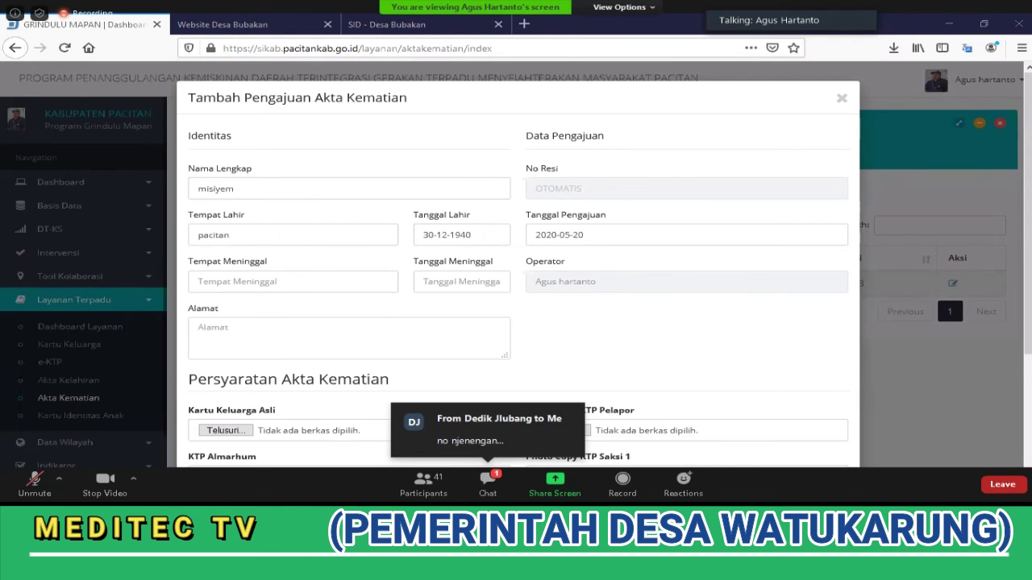
{"action": "left_click", "coordinate": [296, 284]}
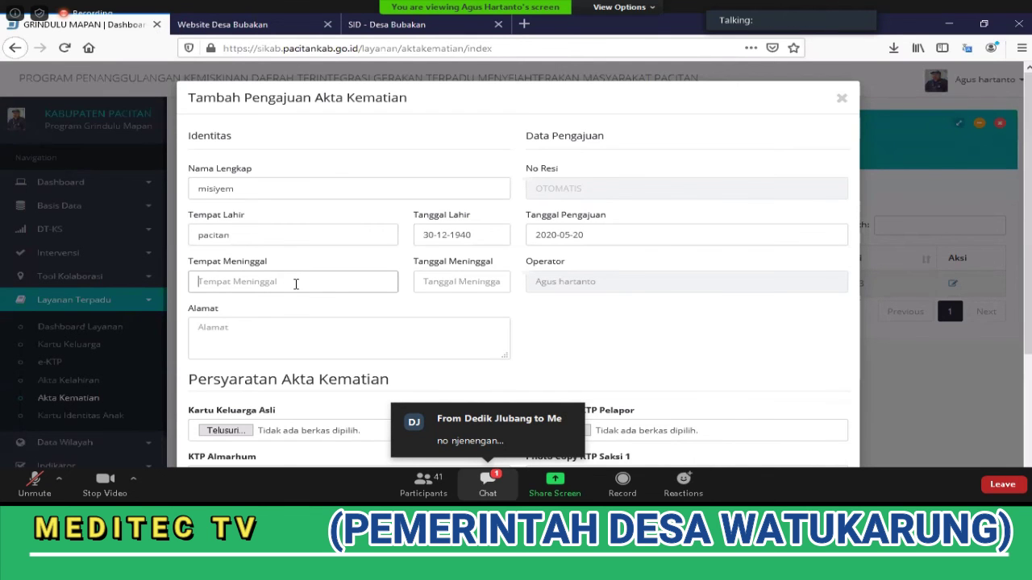
{"action": "left_click", "coordinate": [488, 481]}
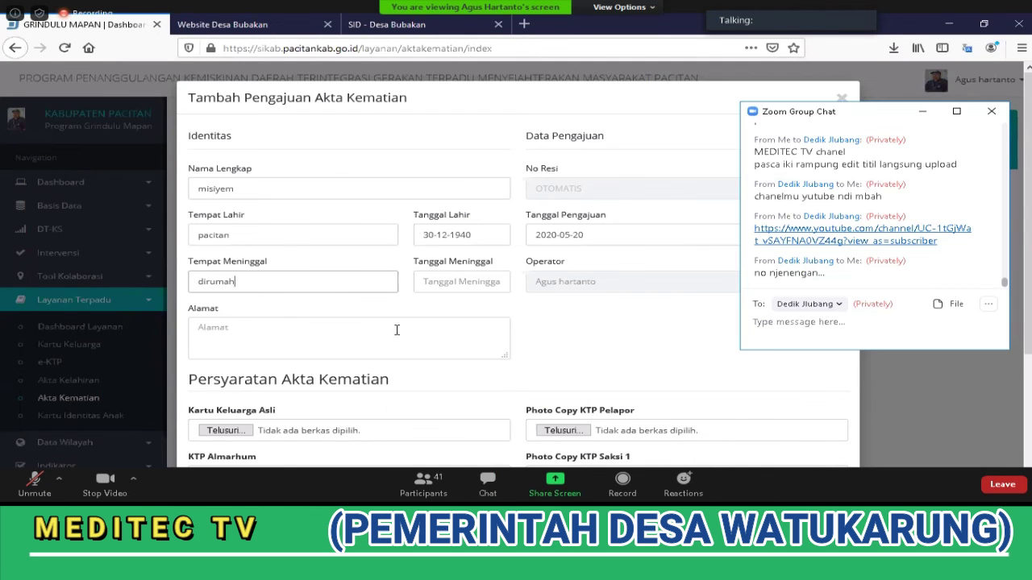
{"action": "type", "text": "085"}
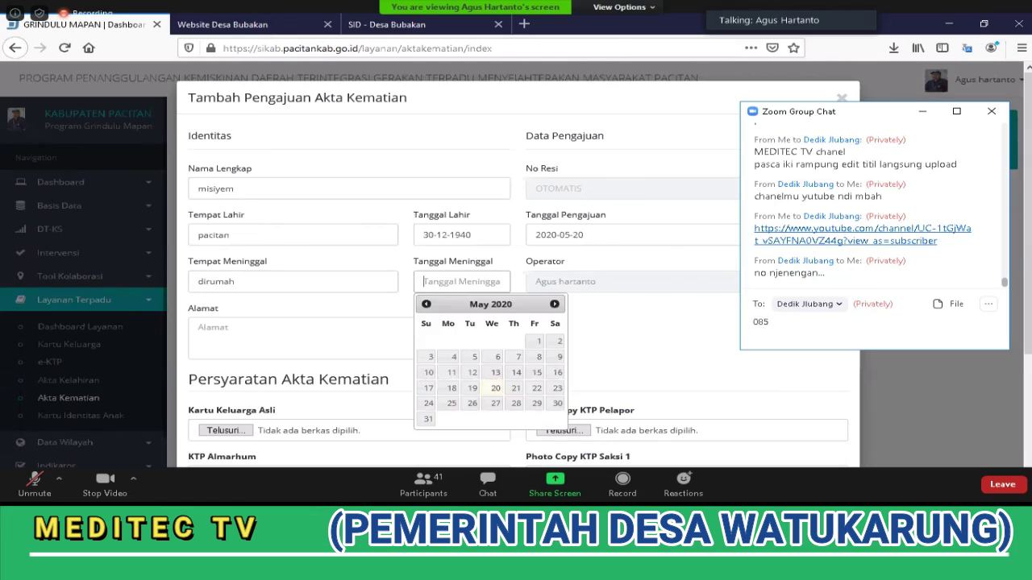